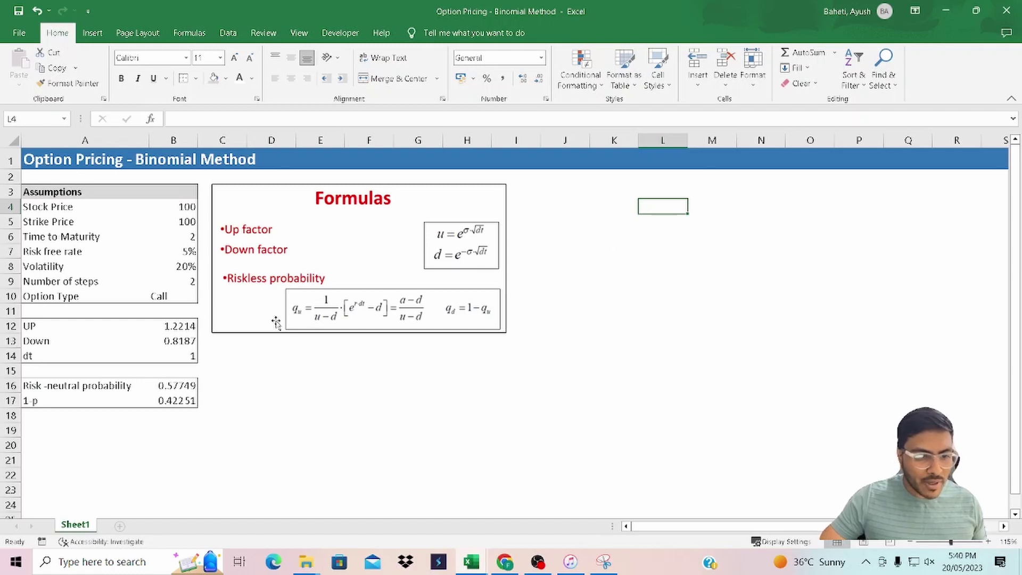
- Review the formulas behind the UP, Down and dt values in B12:B14
click(183, 329)
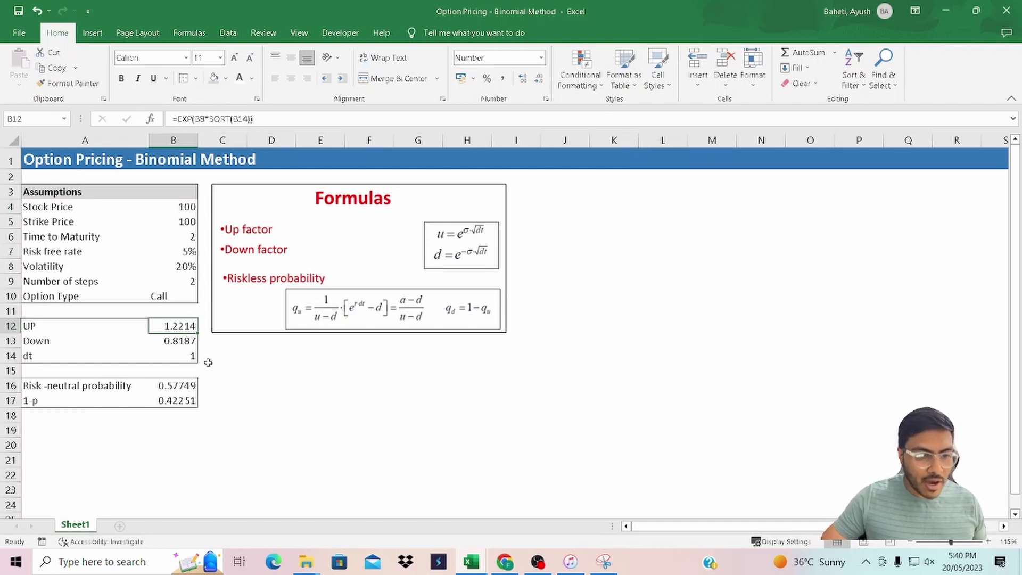
key(F2)
key(Return)
key(F2)
key(Escape)
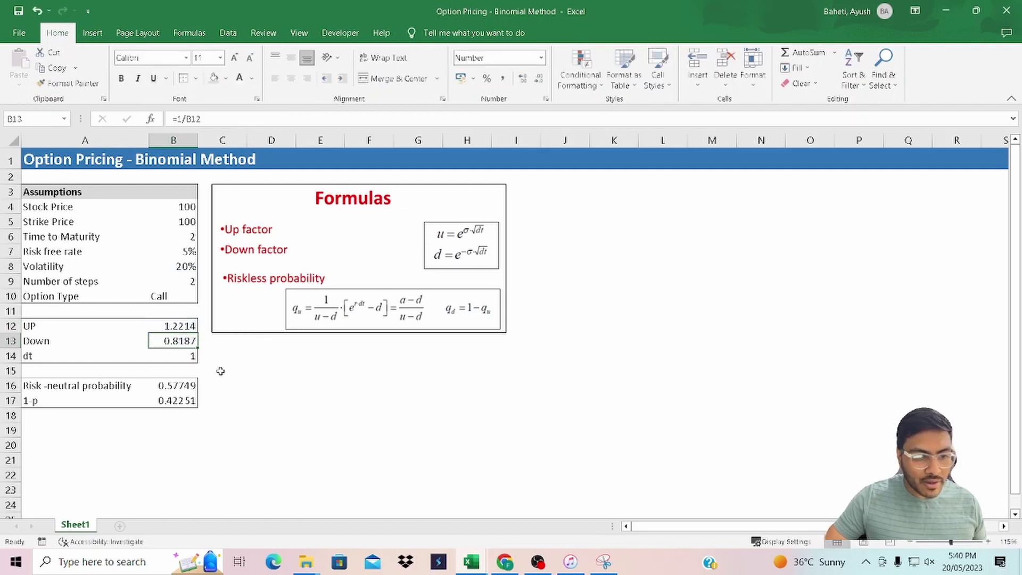
key(Down)
key(F2)
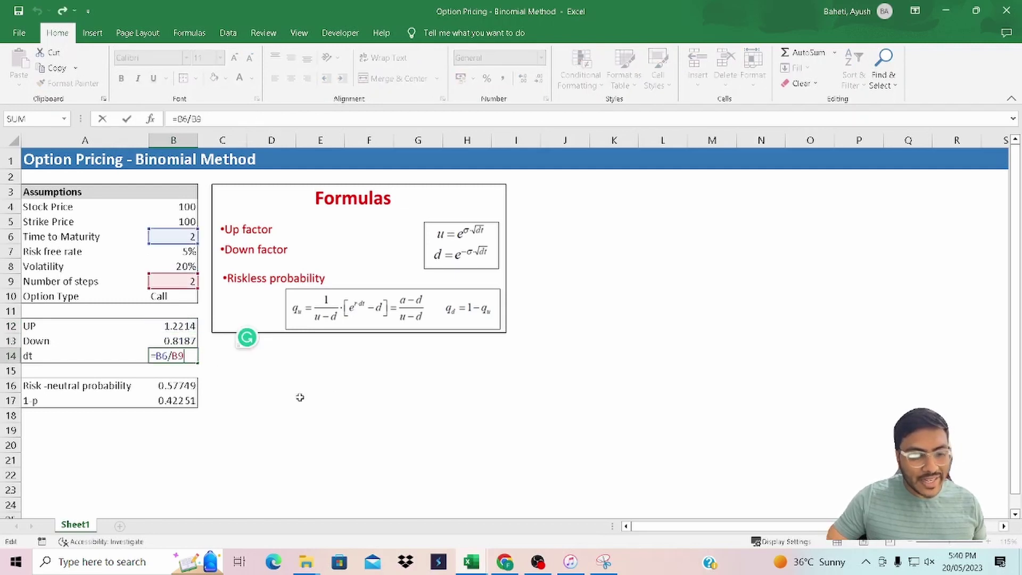
key(Escape)
- Review the formulas behind the risk-neutral probability in B16 and 1-p in B17
click(190, 389)
key(F2)
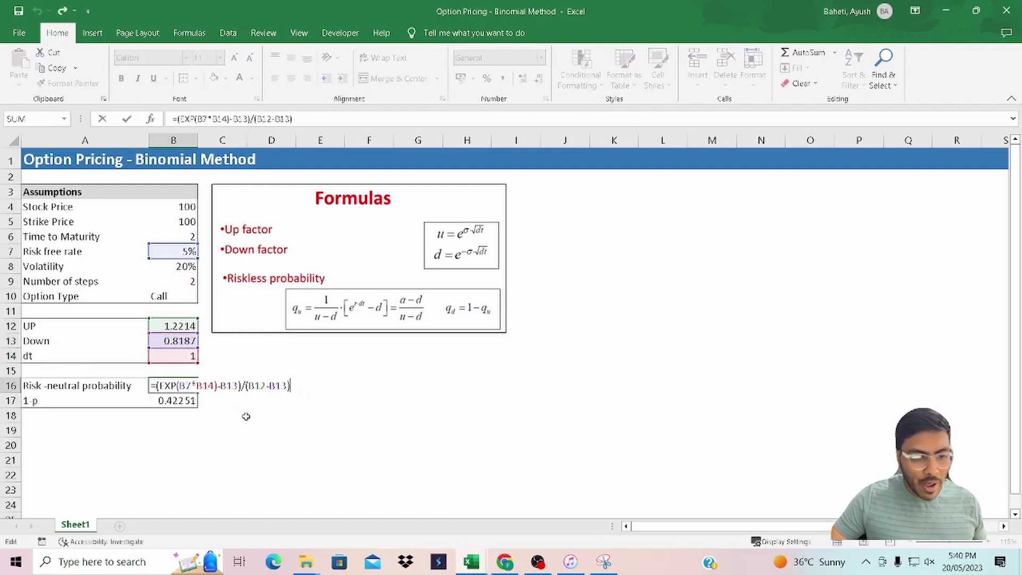
key(Escape)
click(193, 400)
key(F2)
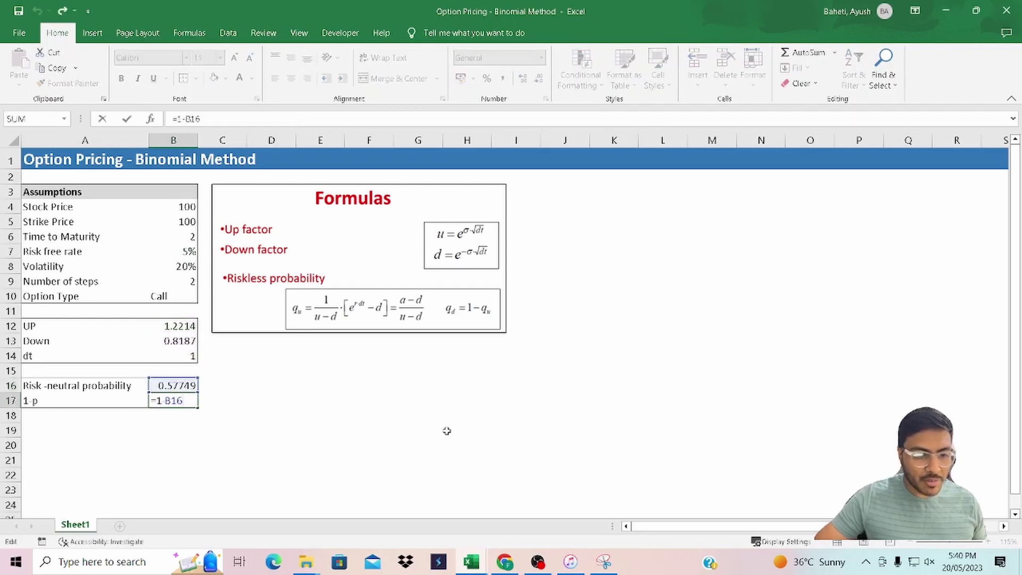
key(Escape)
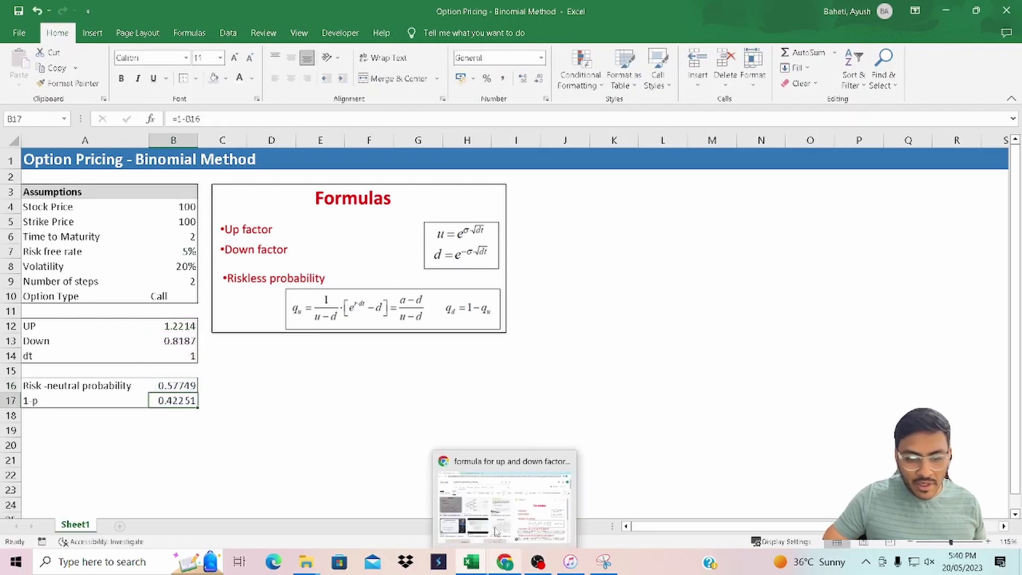
- Switch to Chrome to view the source of the binomial formulas, and return to cell L4 of the Excel workbook
click(498, 532)
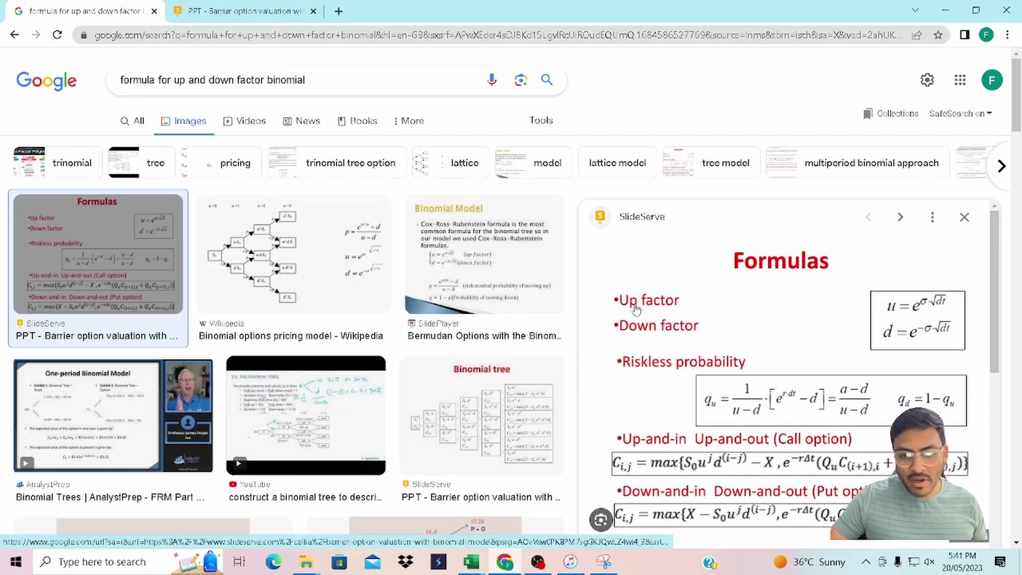
key(alt+Tab)
click(676, 210)
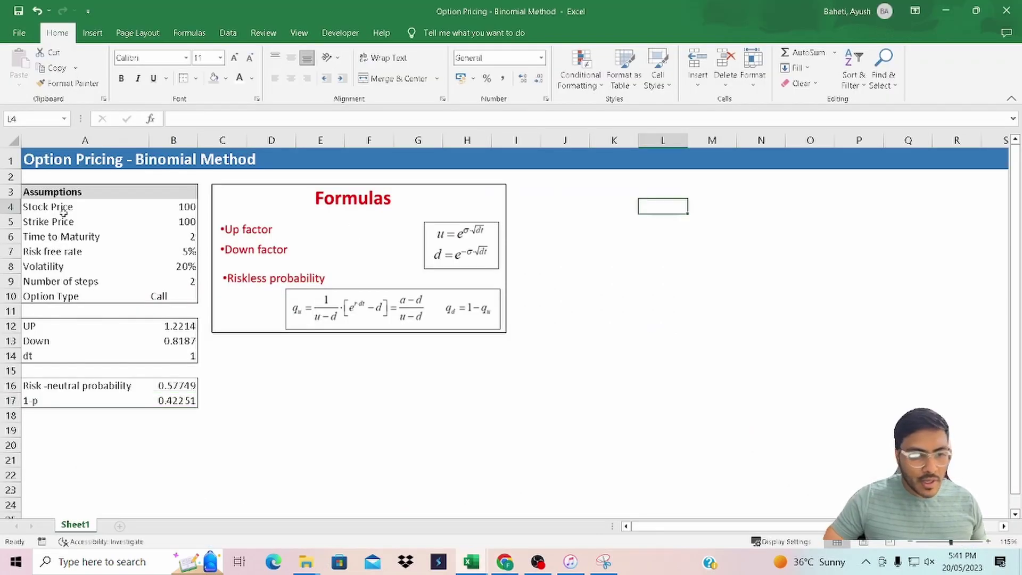
- Go through the Assumptions table, checking each input from Stock Price to Option Type
drag(47, 188, 44, 297)
drag(147, 298, 201, 294)
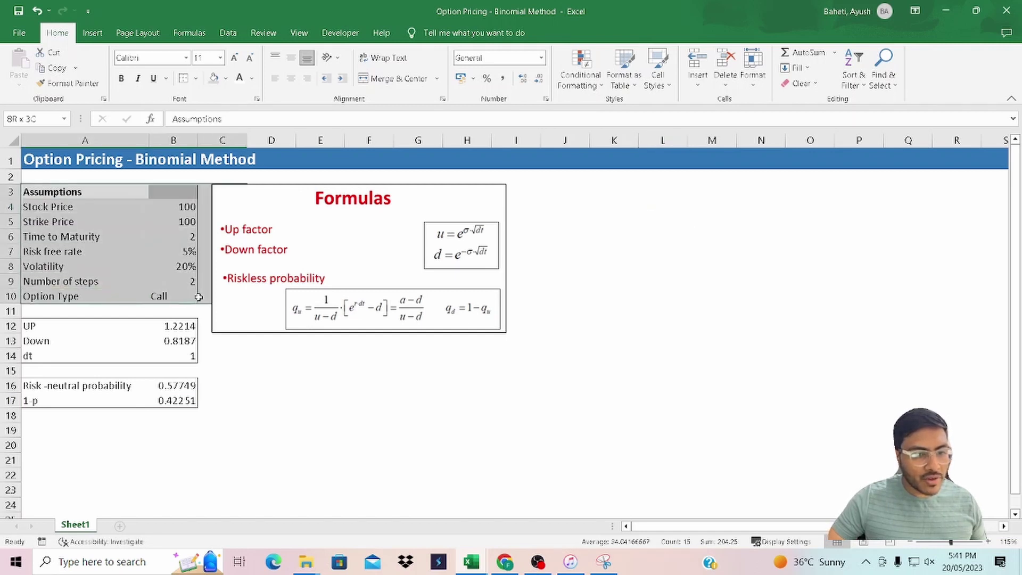
key(Down)
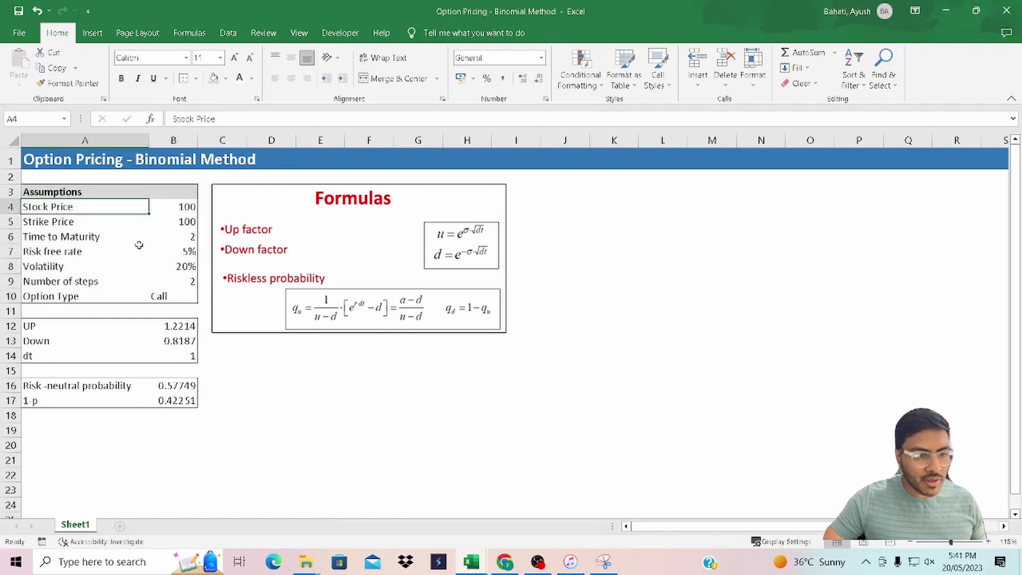
click(188, 222)
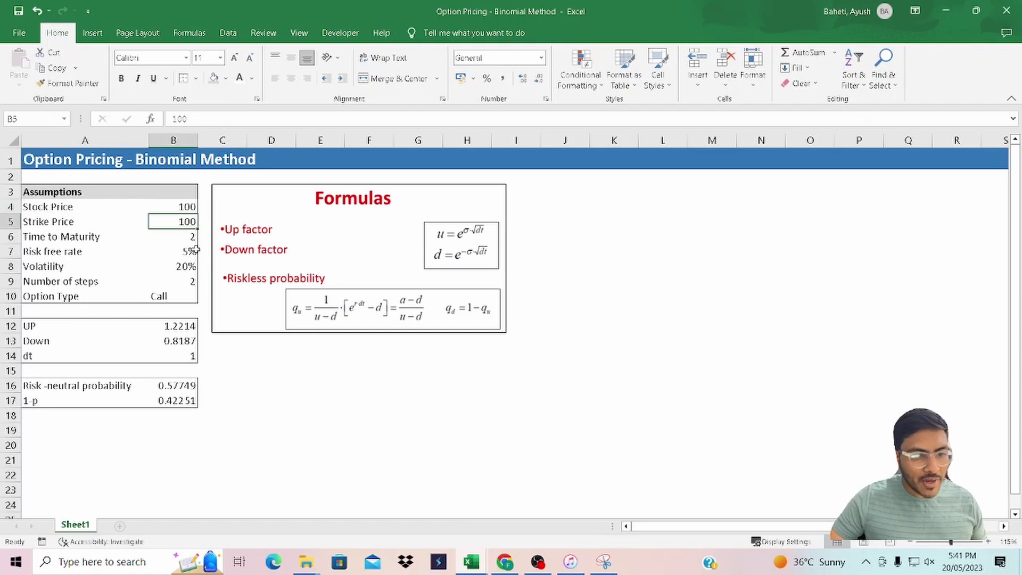
click(188, 237)
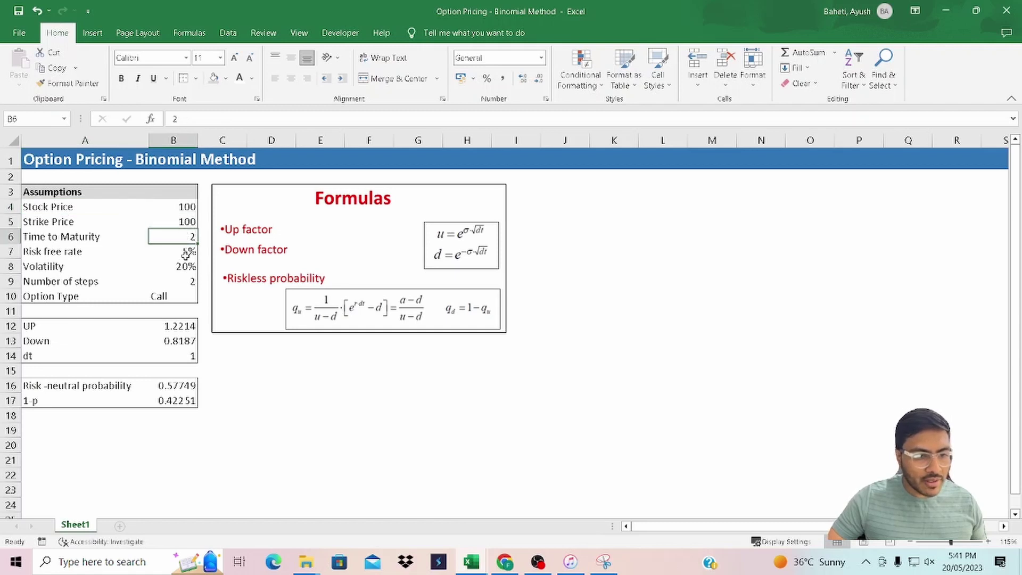
click(186, 252)
click(185, 268)
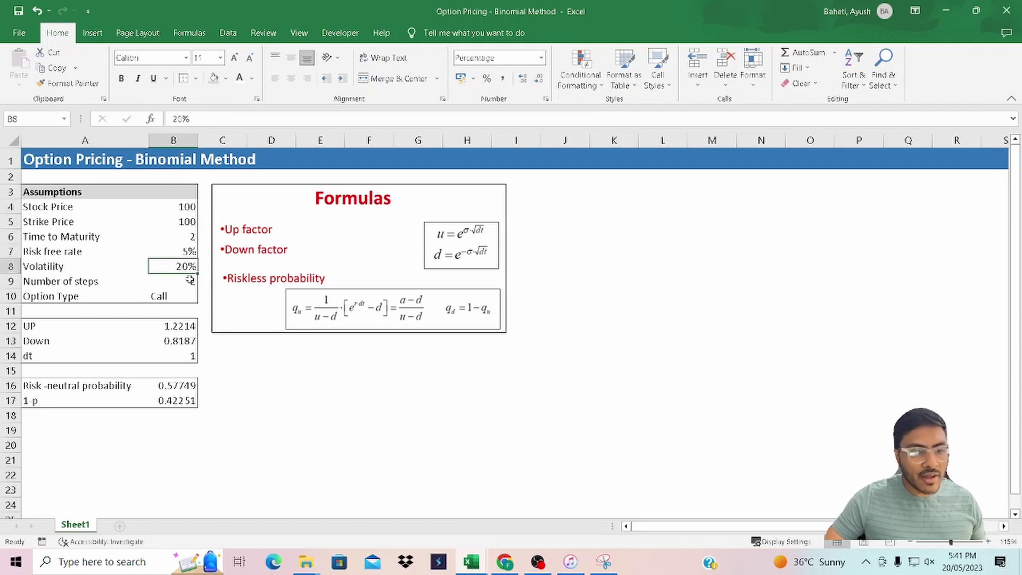
click(182, 281)
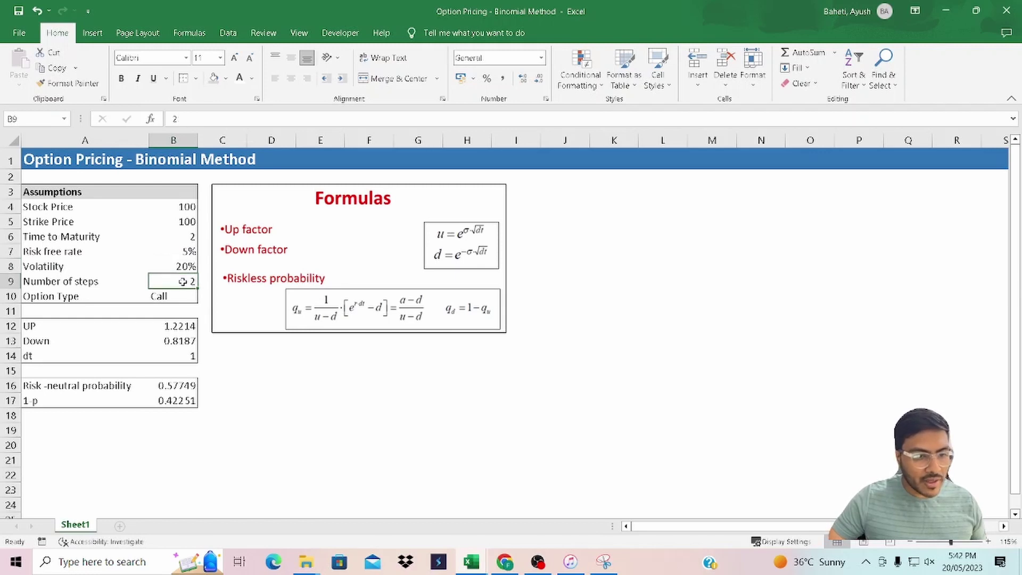
click(165, 296)
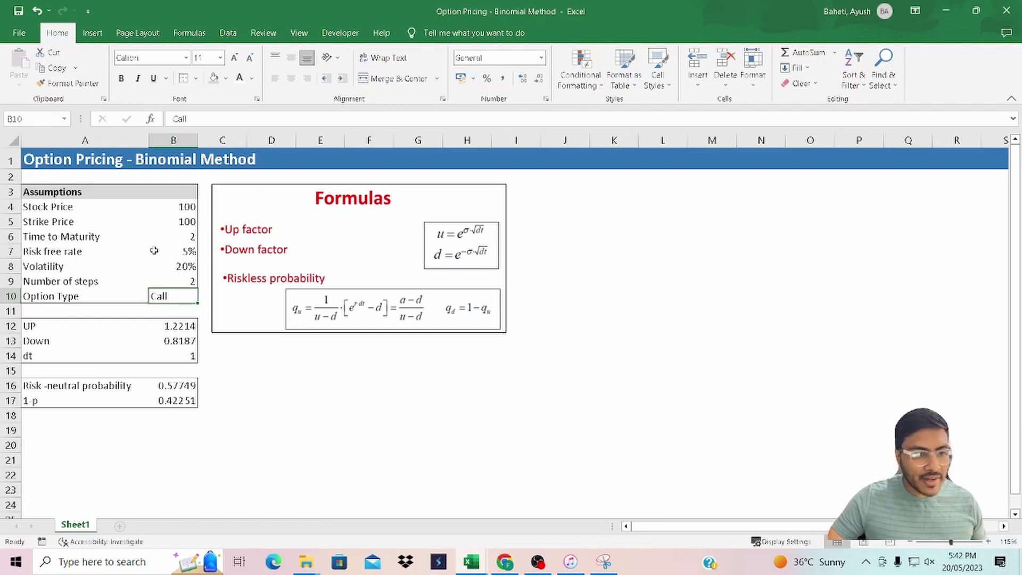
click(188, 237)
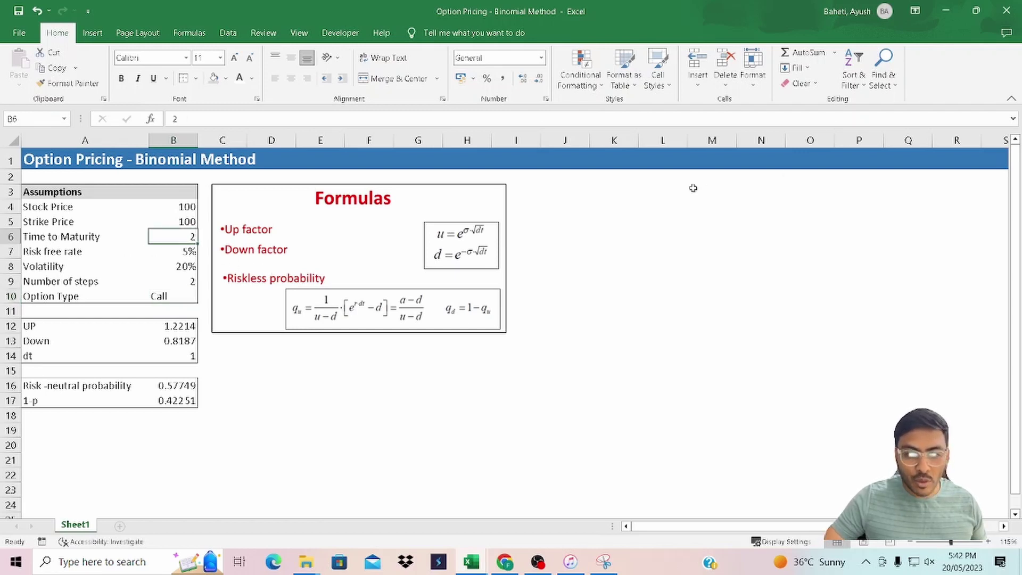
- Enter the time step headers 0, 1 and 2 in cells K3 to M3
click(628, 196)
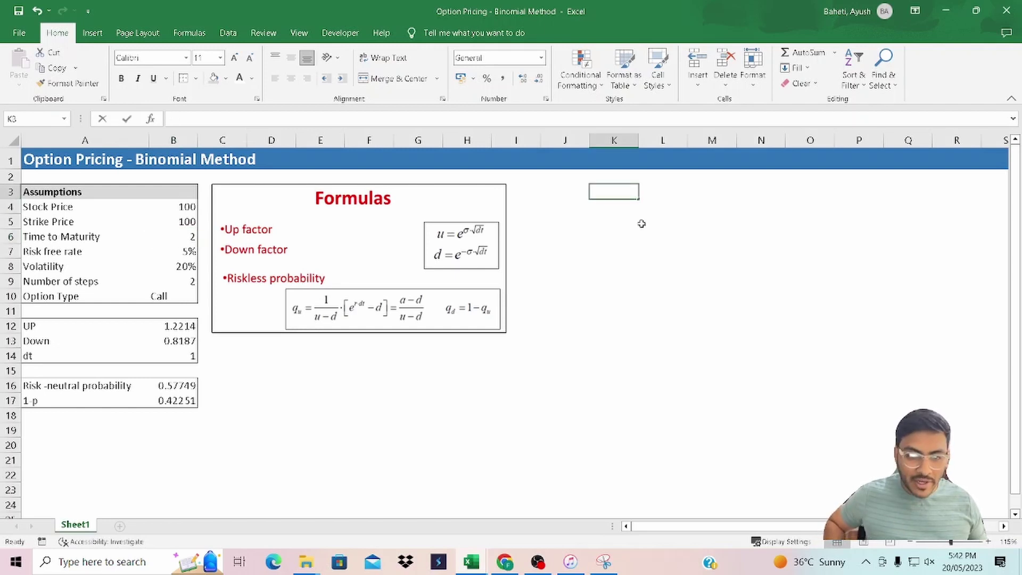
text(0)
key(Return)
key(Up)
key(Right)
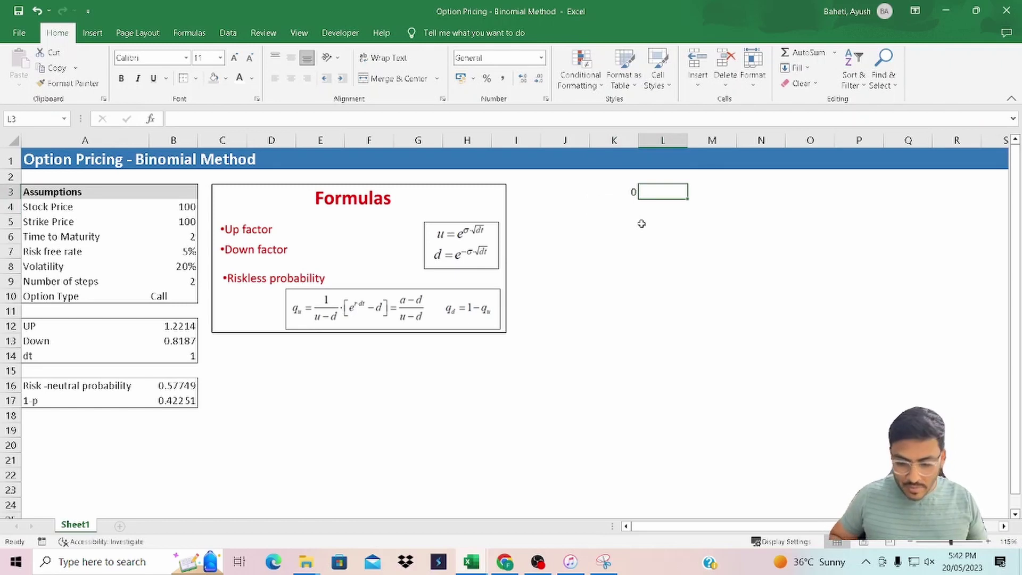
text(1)
key(Return)
key(Up)
key(Right)
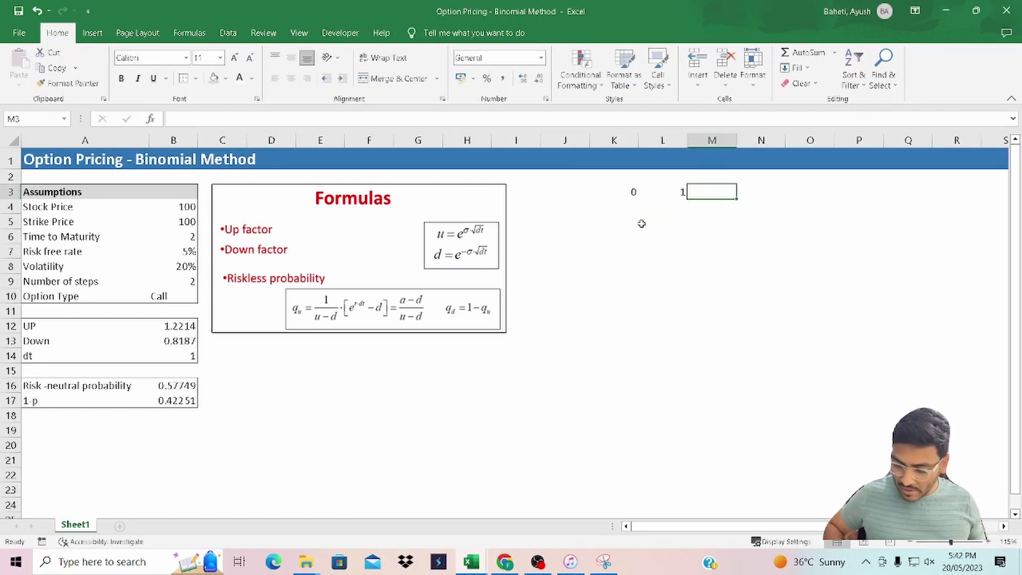
text(2)
key(Return)
key(Up)
- Enter the starting stock price of 100 in K6, beneath the time step 0 header
key(Left)
key(Left)
key(Down)
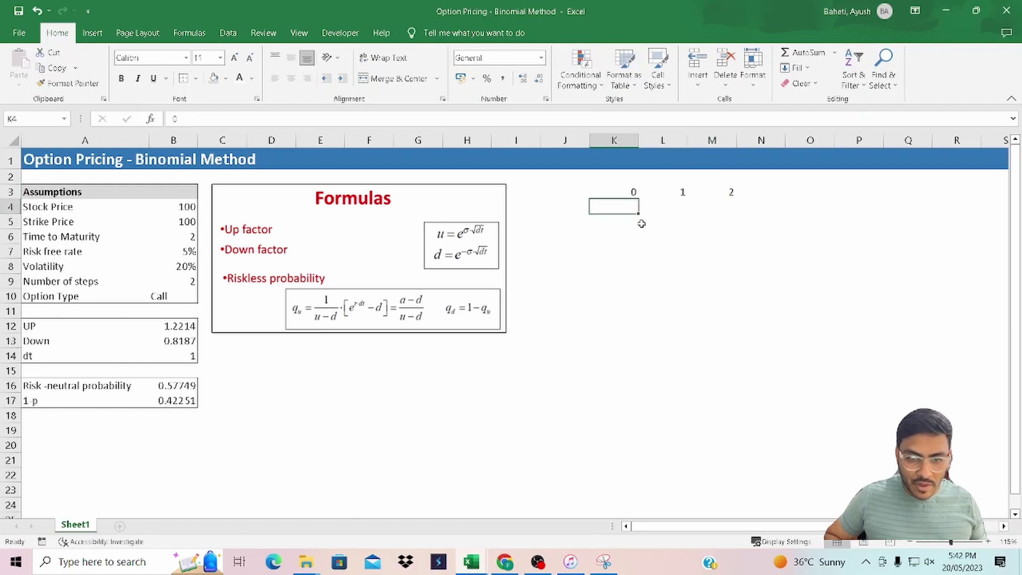
key(Down)
key(Down)
key(Down)
key(Up)
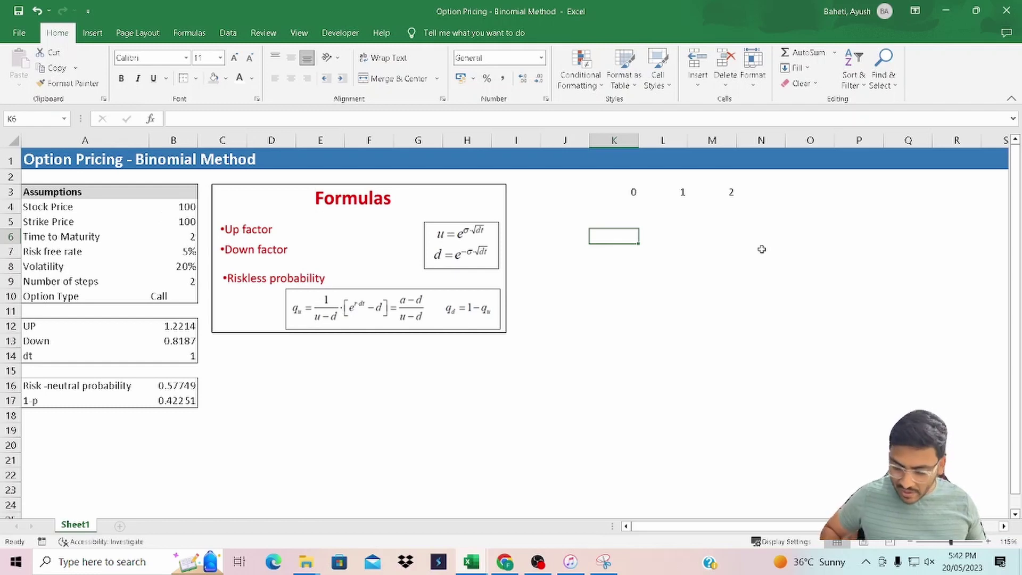
text(100)
key(ctrl+Return)
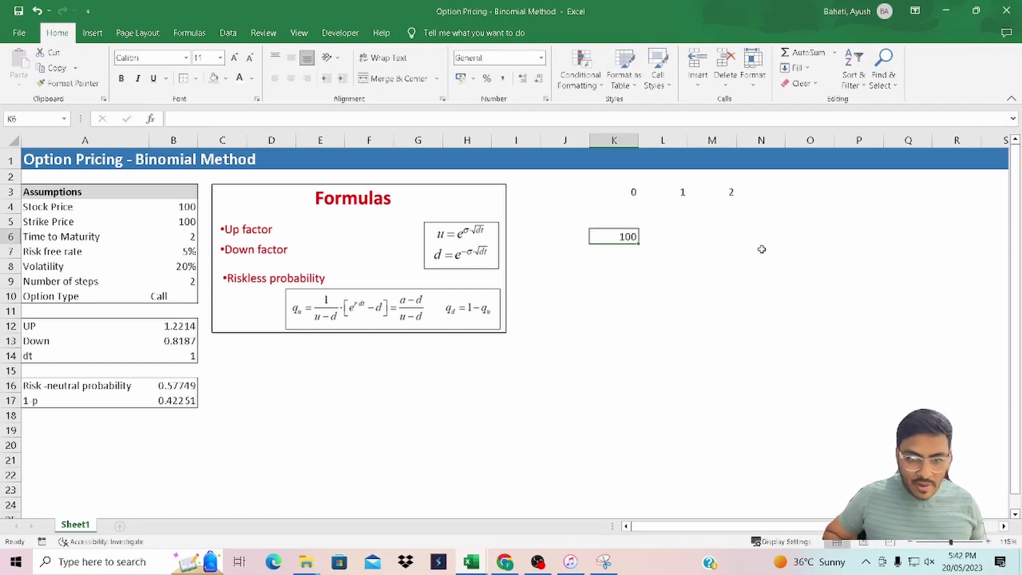
- Calculate the step 1 up-move stock price in L5 with the formula =K6*B12
key(Up)
key(Right)
text(=)
key(Left)
key(Down)
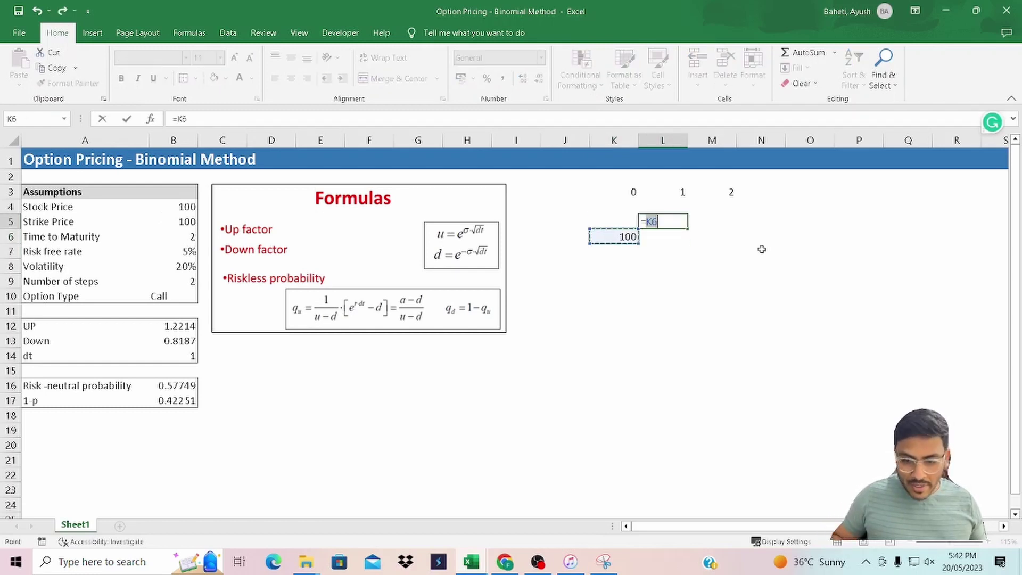
text(*)
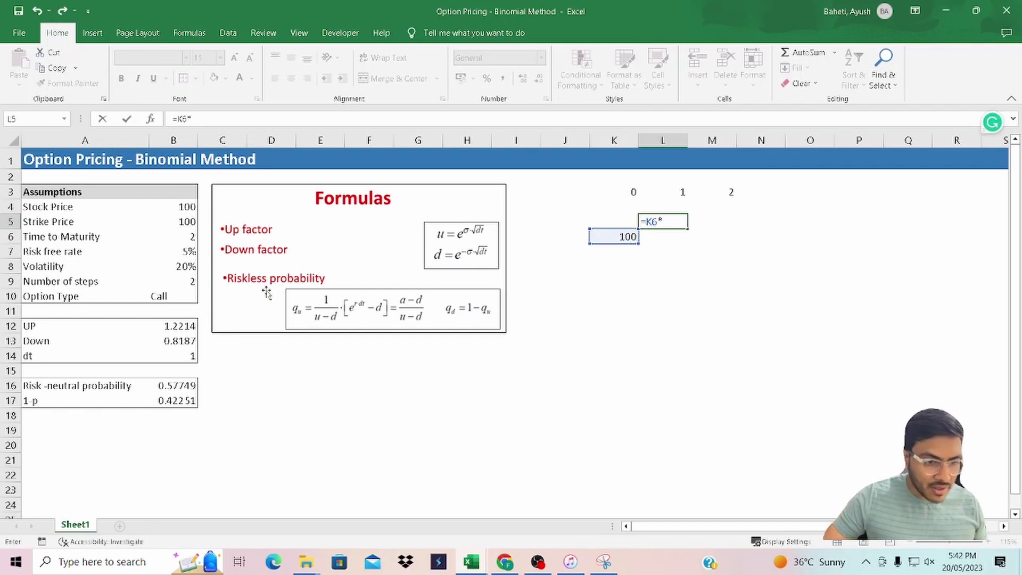
click(188, 330)
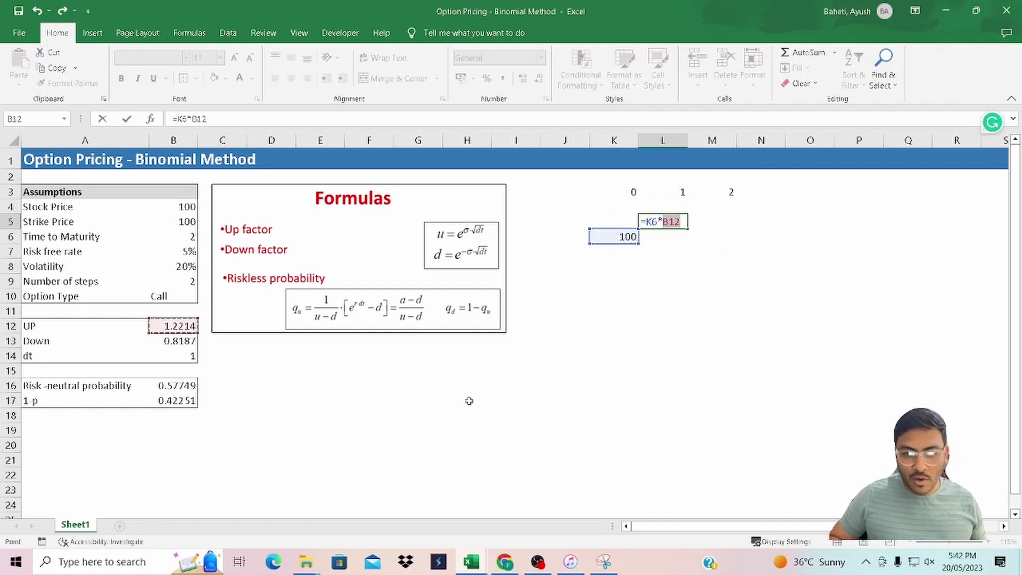
key(ctrl+Return)
- Examine how the UP factor formula in B12 uses volatility and dt
key(Left)
key(Left)
key(Left)
key(Left)
key(Left)
key(Left)
key(Left)
key(Left)
key(Left)
key(Left)
key(Down)
key(Down)
key(Down)
key(Down)
key(Down)
key(Down)
key(Down)
key(Down)
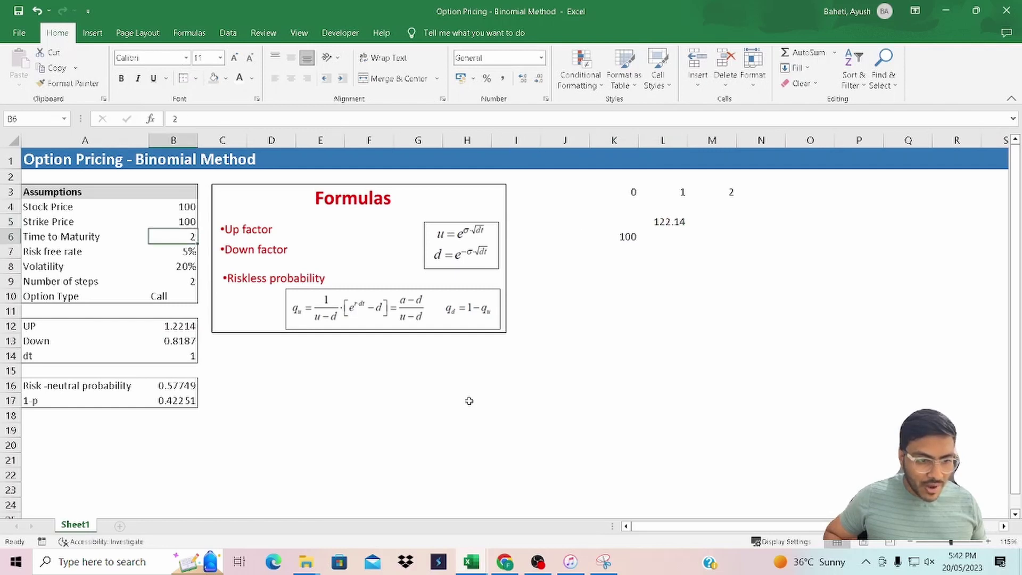
key(Up)
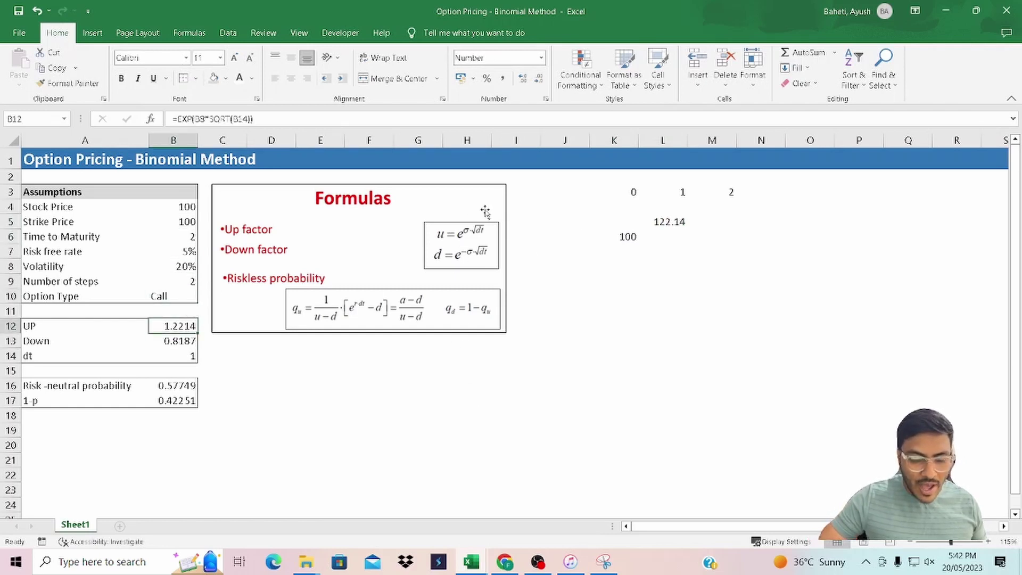
key(F2)
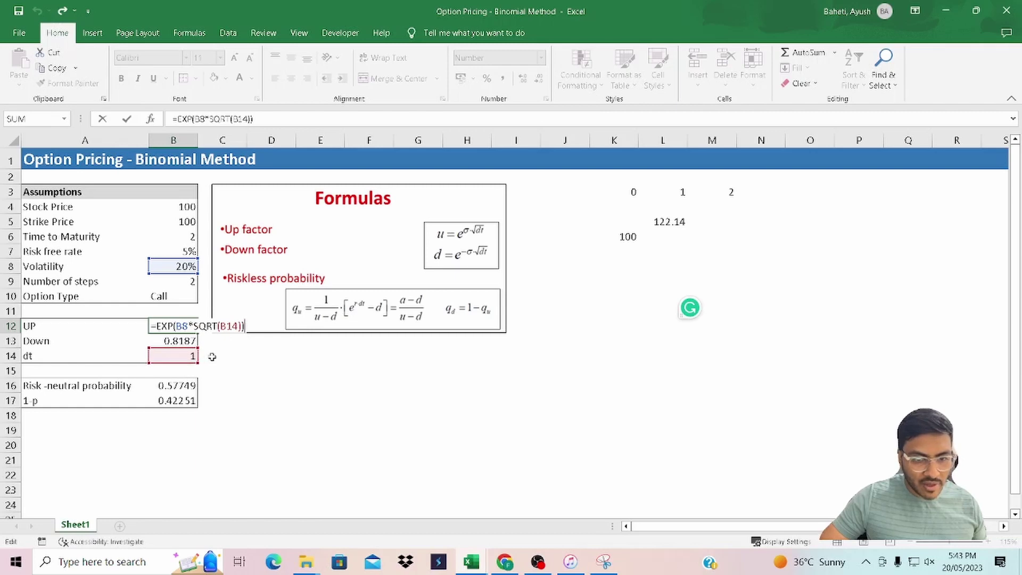
key(Return)
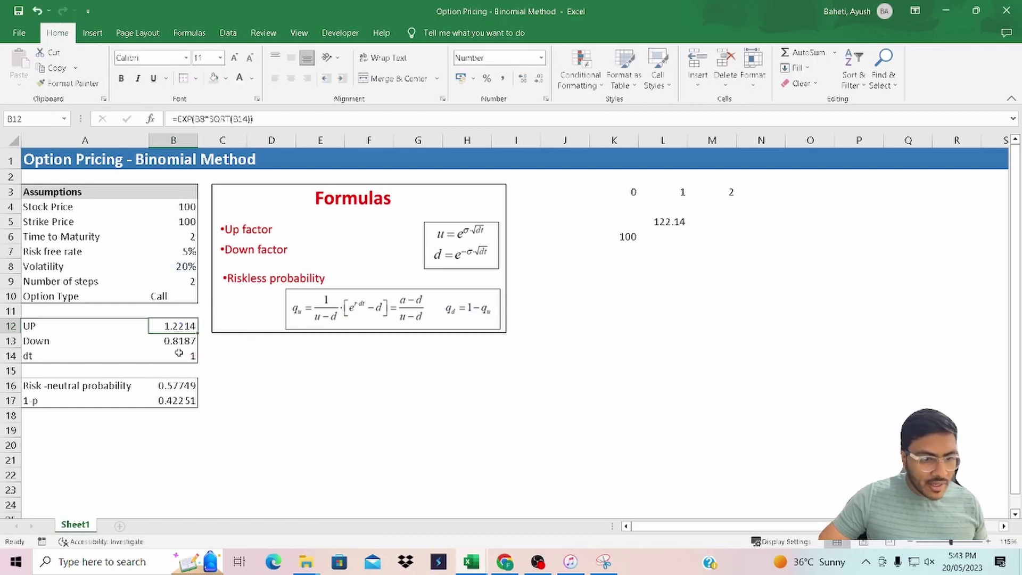
- Enter the Down factor in B13 as =1/B12 and reopen the formula to check its reference
text(=1/B12)
key(ctrl+Return)
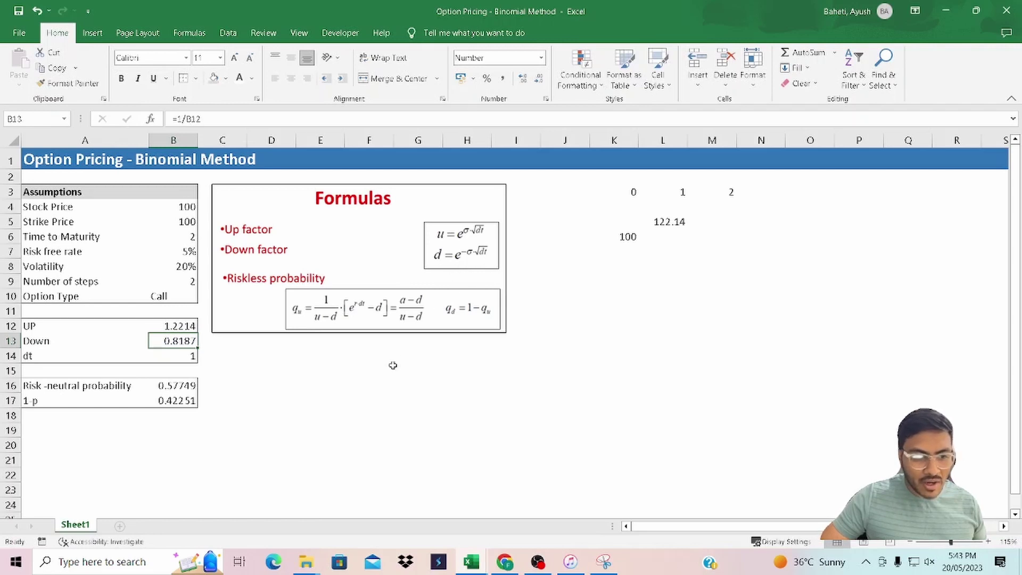
key(F2)
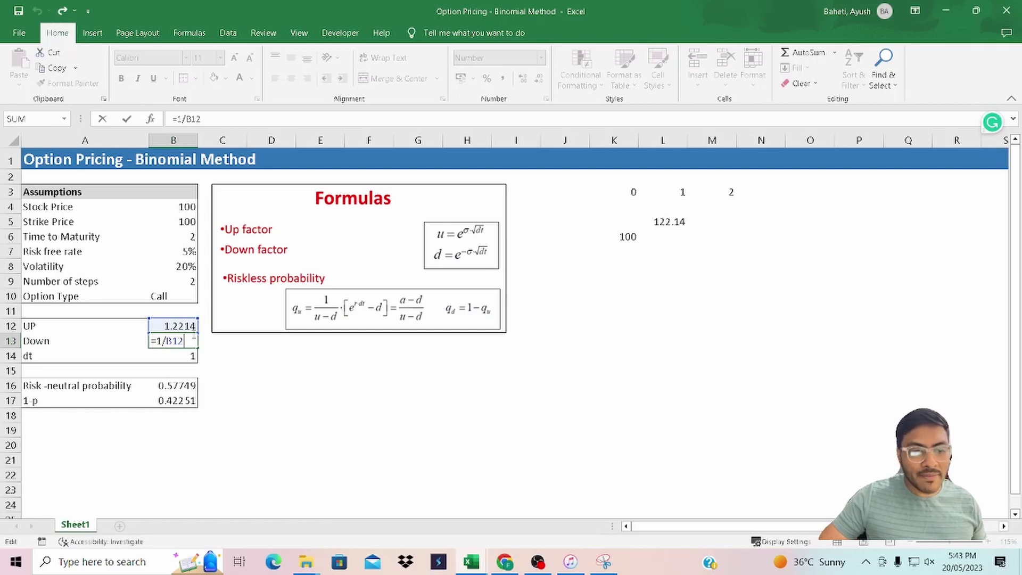
- Compare the risk-neutral probability formula in B16 with the riskless probability equation in the Formulas picture
drag(80, 386, 175, 412)
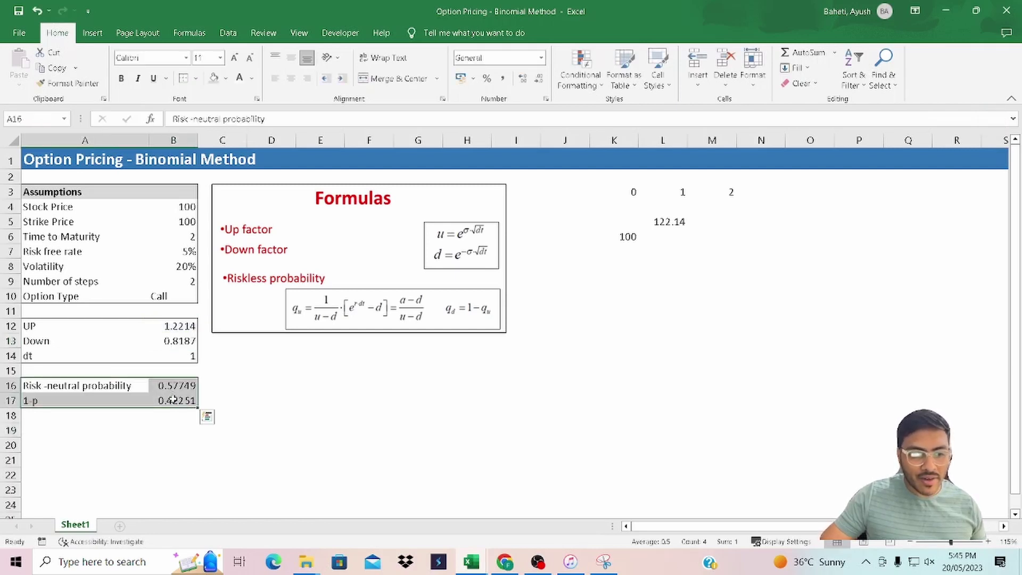
click(183, 387)
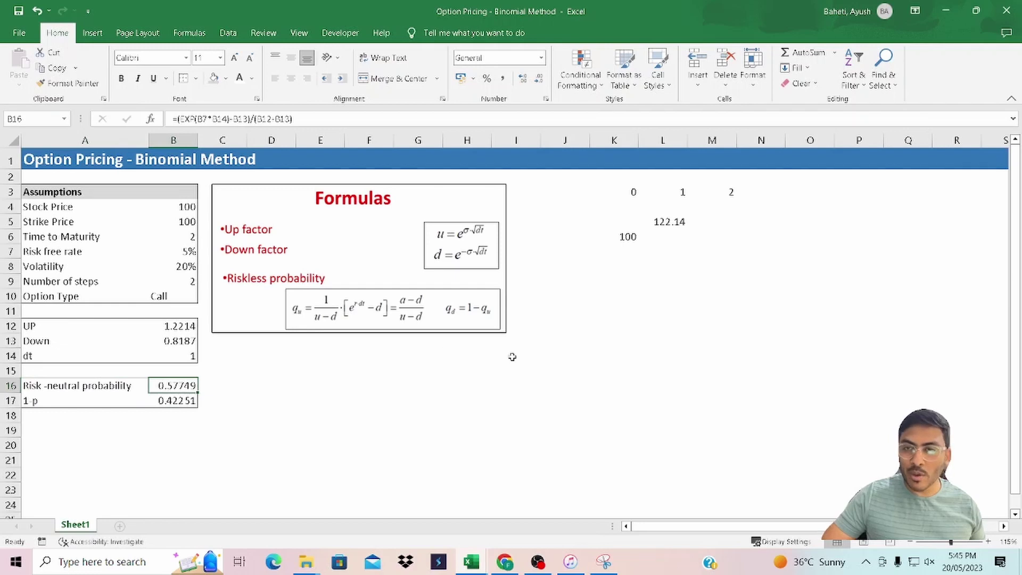
click(495, 324)
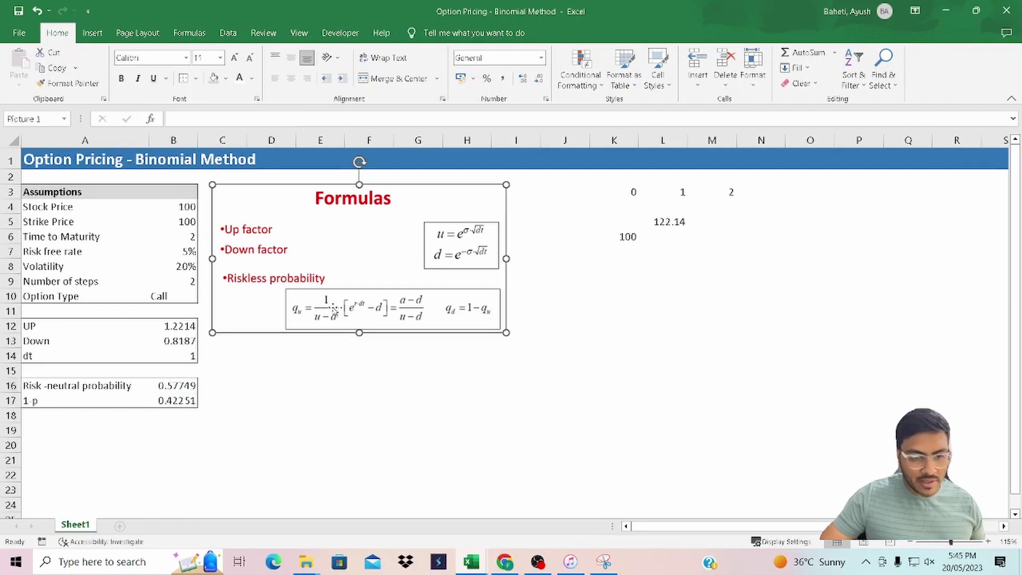
double_click(152, 386)
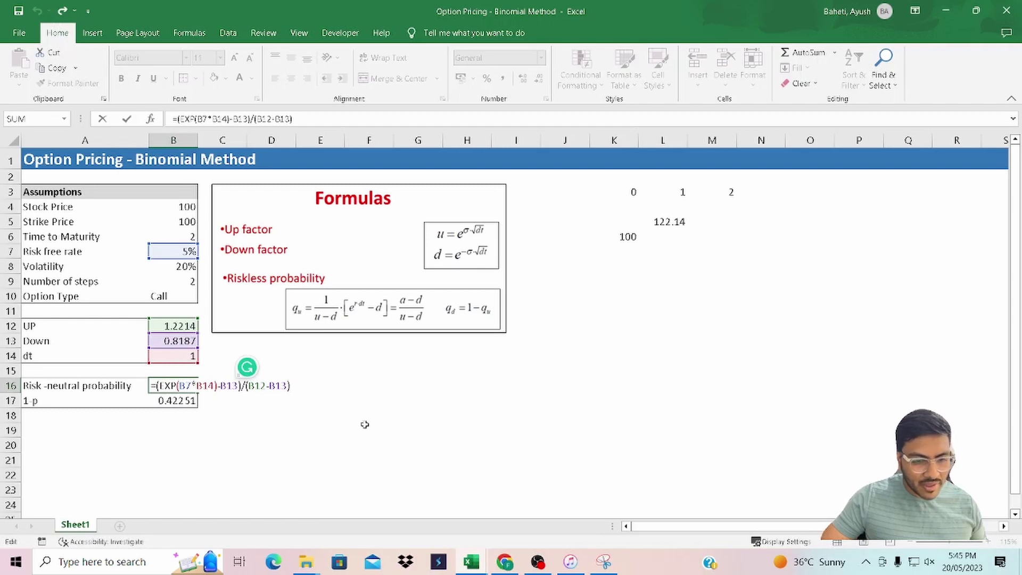
- Examine how the 1-p formula in B17 refers to the risk-neutral probability
key(ctrl+Return)
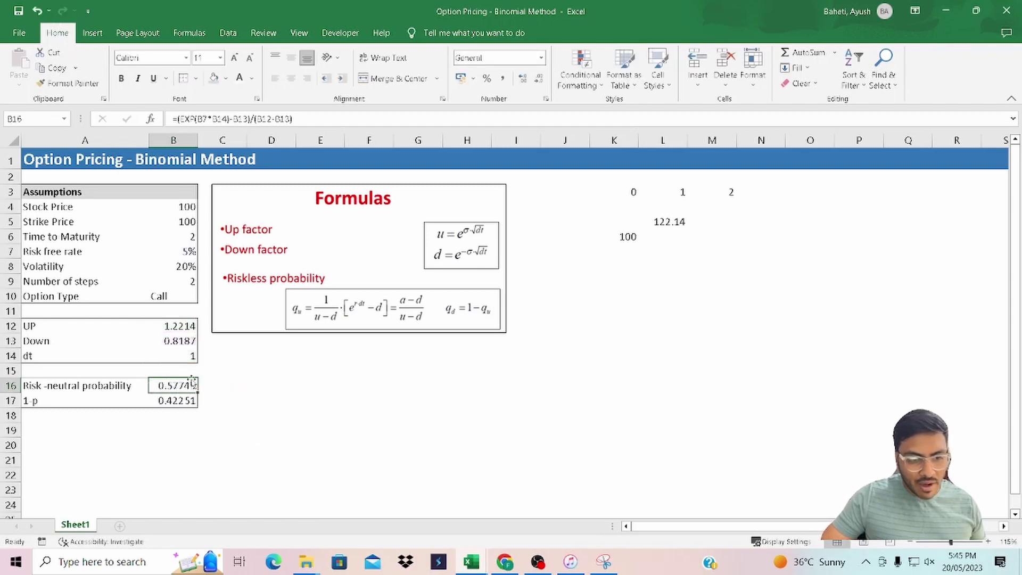
click(180, 403)
key(F2)
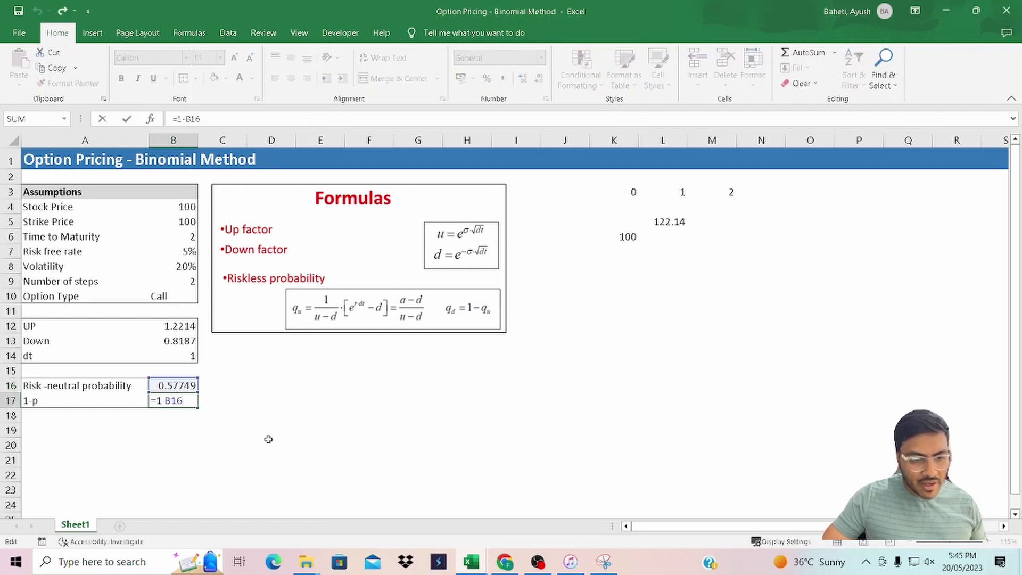
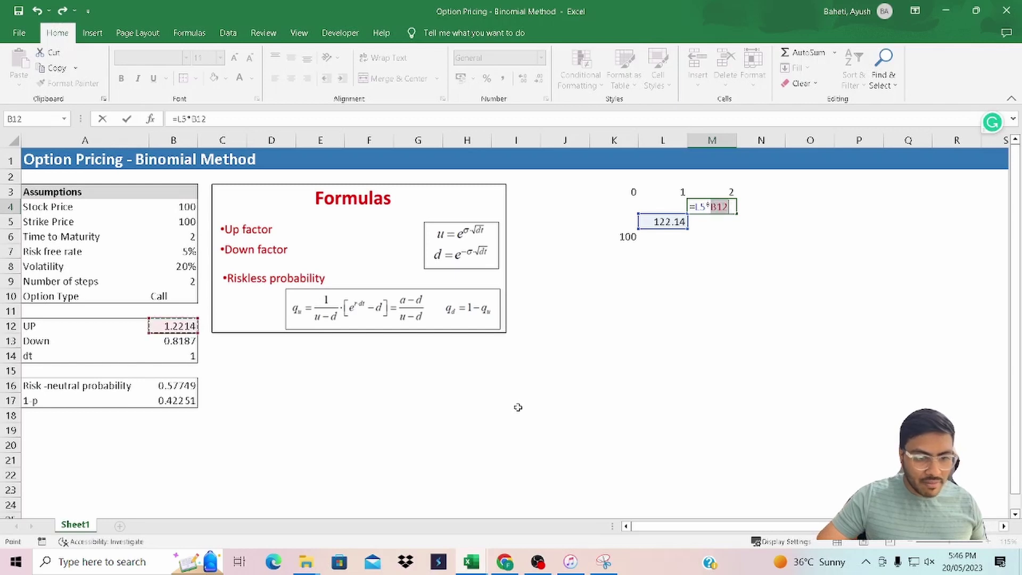
- Calculate the step 2 up-up stock price in M4 with the formula =L5*B12
key(Return)
key(Up)
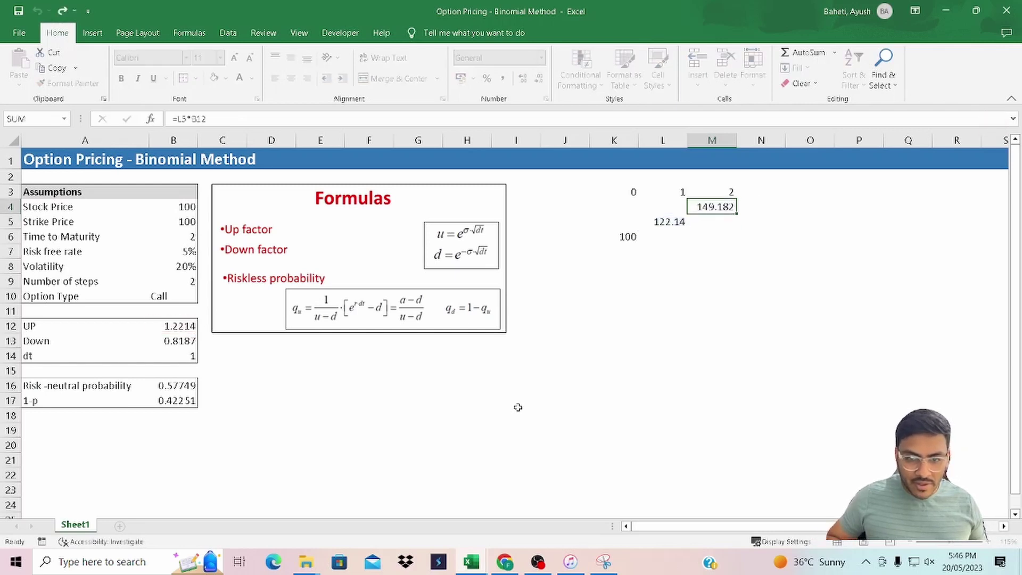
key(Down)
key(Left)
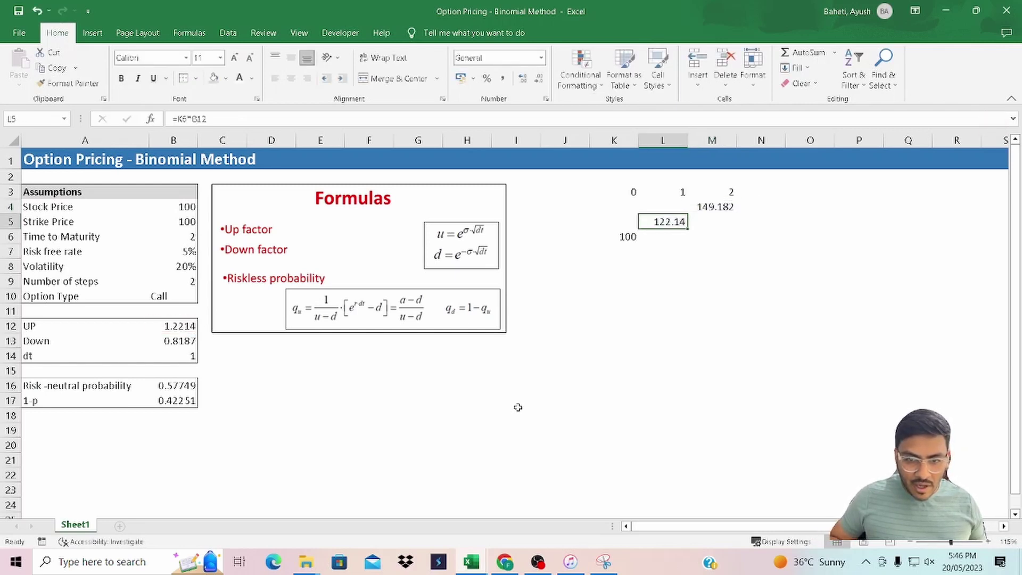
key(Down)
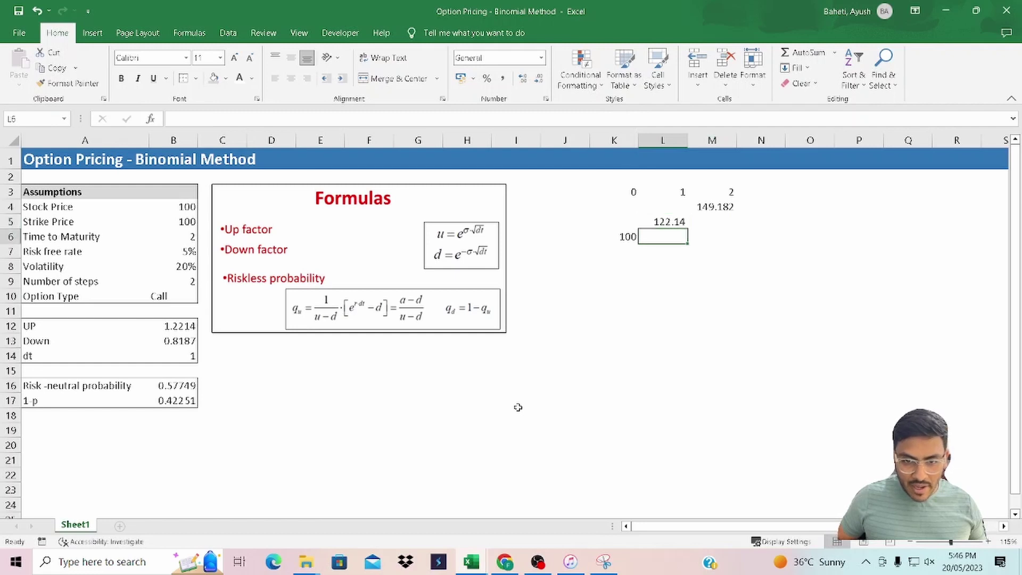
- Calculate the step 2 up-down stock price in M6 with the formula =L5*B13
key(Right)
text(=)
key(Up)
key(Left)
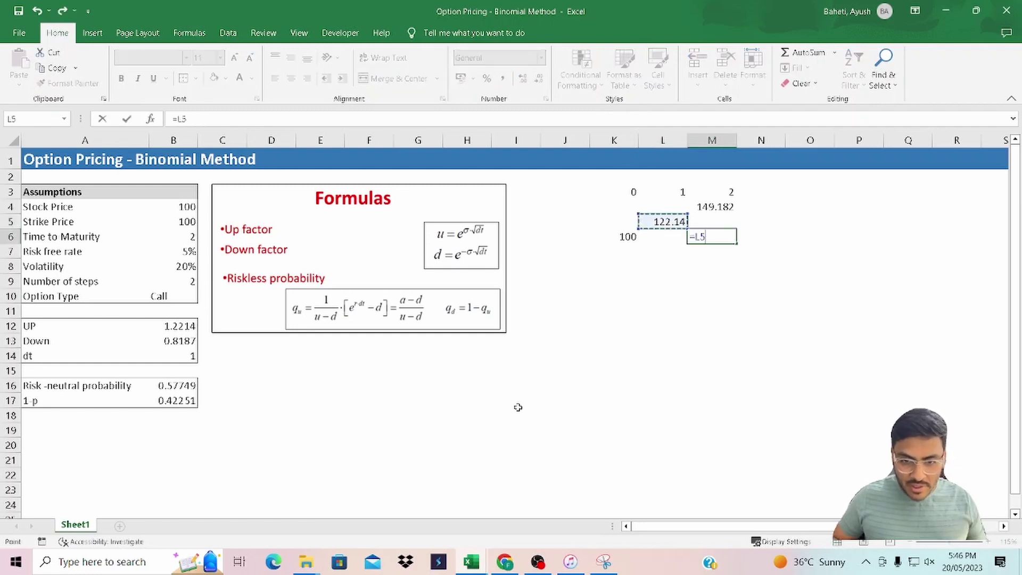
text(*)
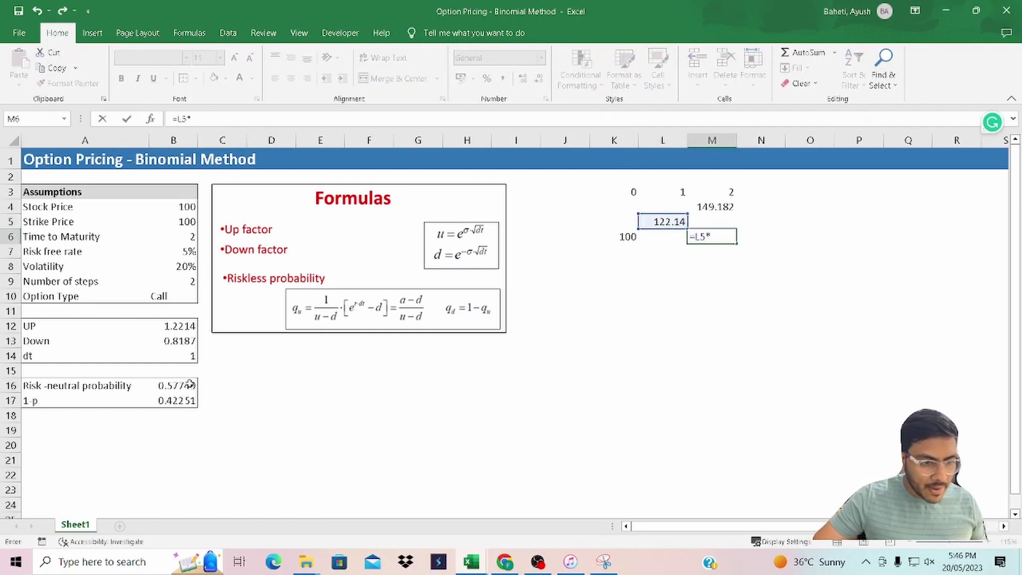
click(180, 343)
key(Return)
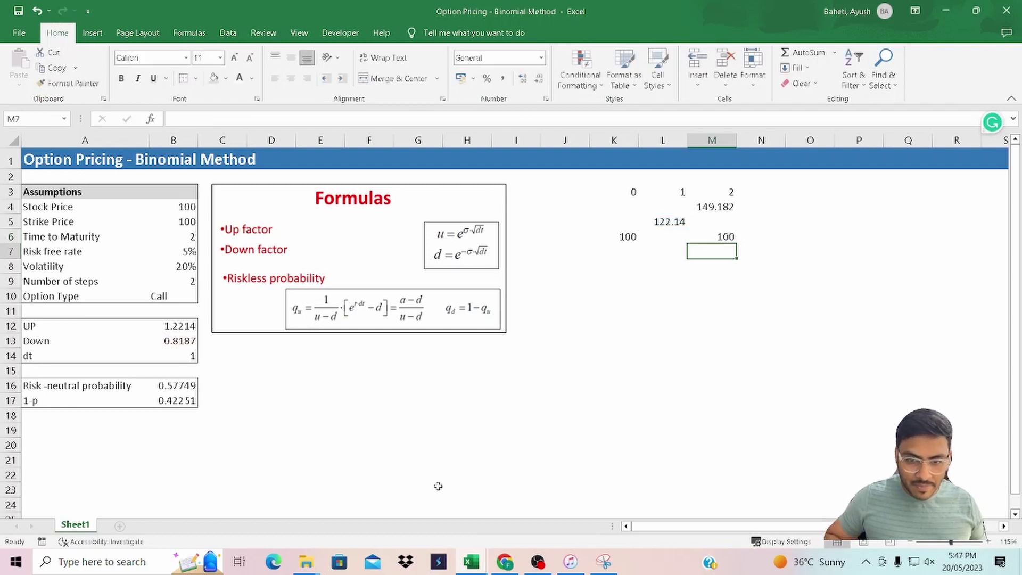
- Calculate the step 1 down-move stock price in L7 with the formula =K6*B13
key(Up)
key(Left)
key(Left)
key(Right)
key(Left)
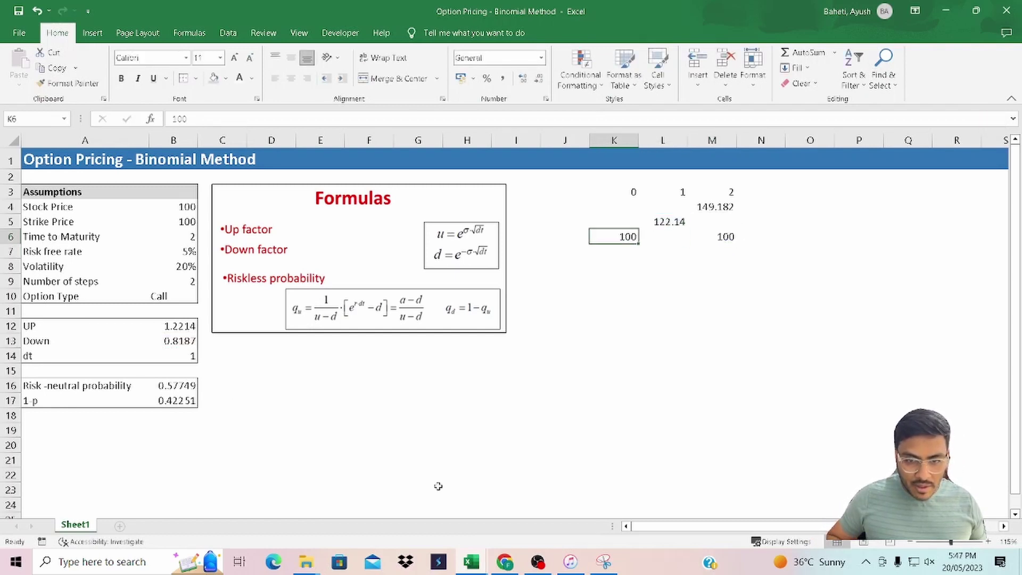
key(Down)
key(Right)
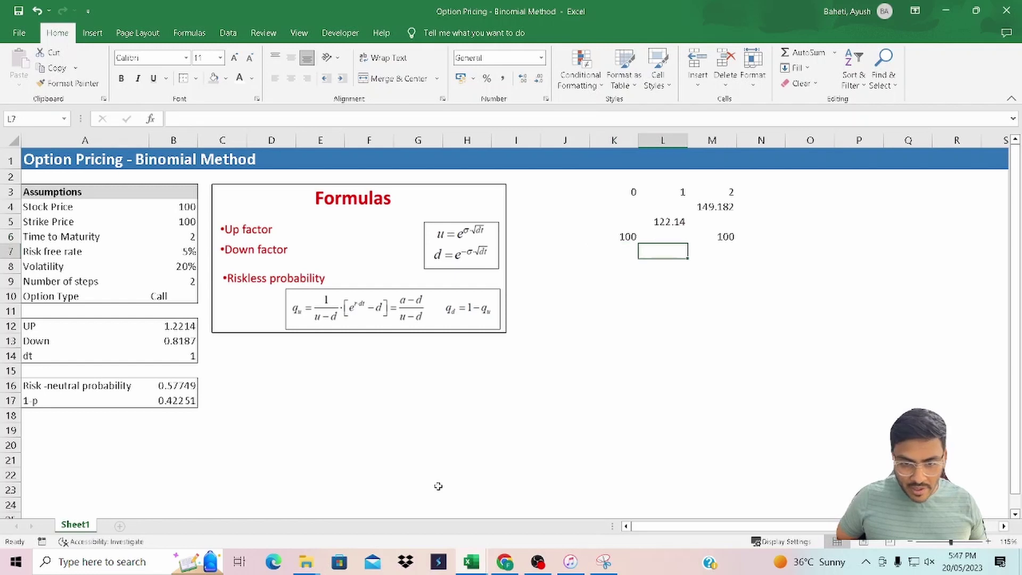
text(=)
key(Left)
key(Up)
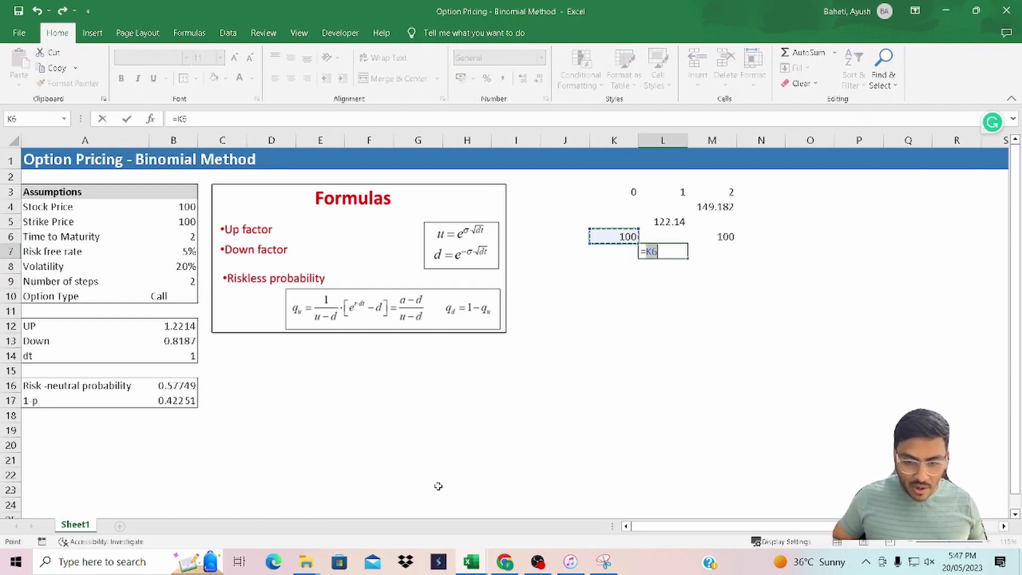
text(*)
key(Left)
key(Left)
key(Left)
key(Left)
key(Left)
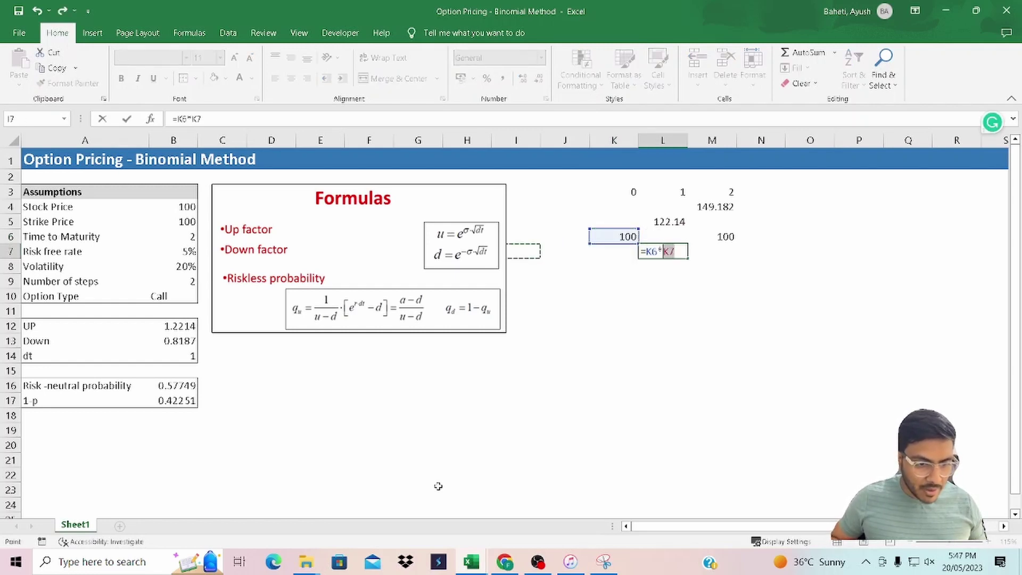
key(Left)
key(Left)
key(Left)
key(Left)
key(Left)
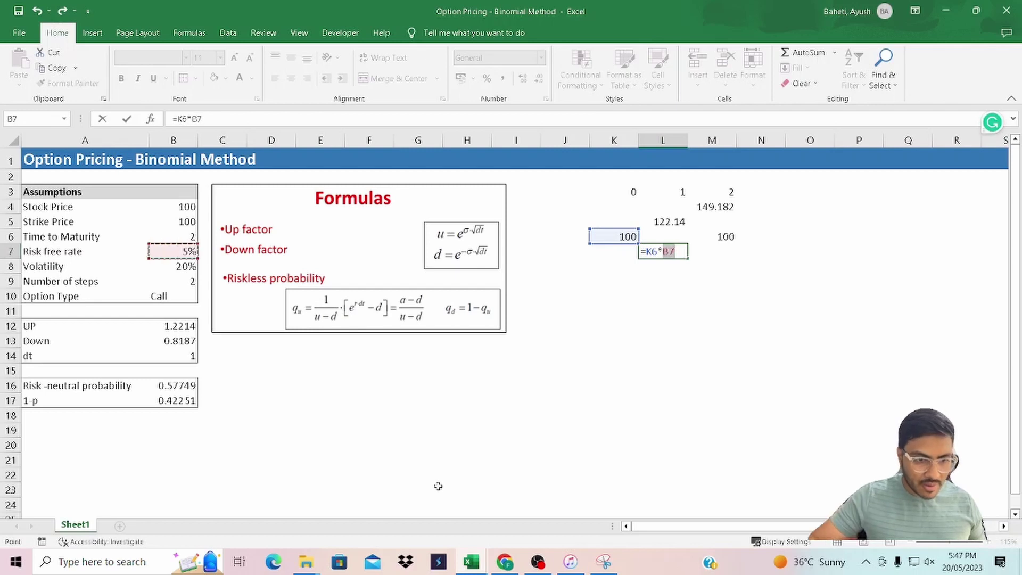
key(Down)
key(Down)
key(Down)
key(Down)
key(Down)
key(Down)
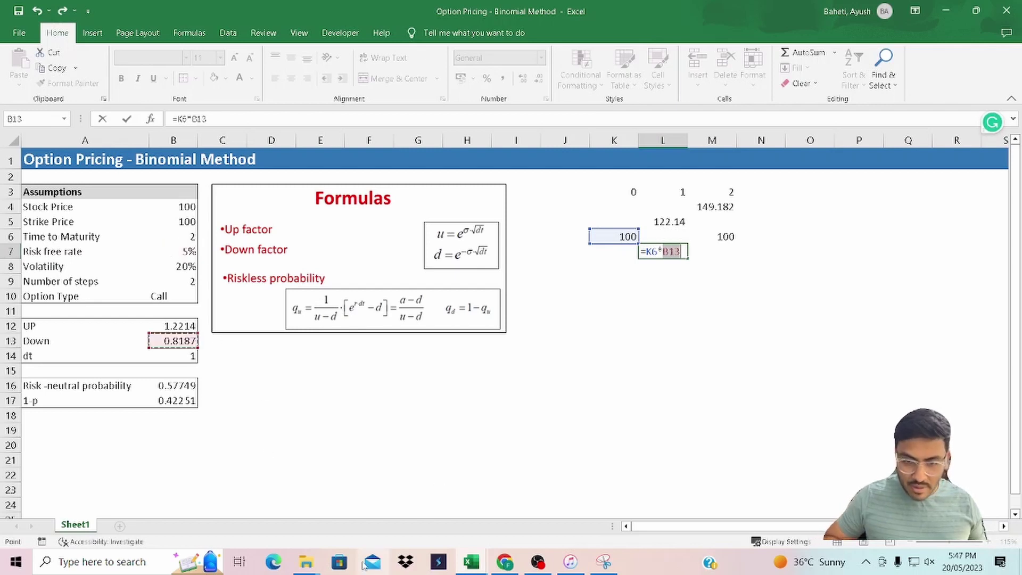
key(Return)
key(Up)
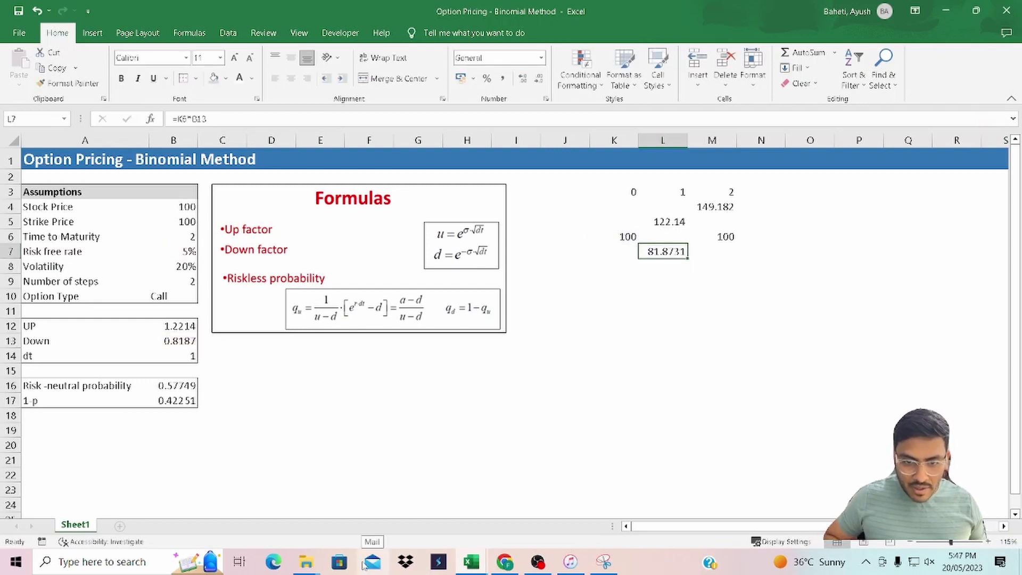
- Calculate the step 2 down-down stock price in M8 with the formula =L7*B13
key(Right)
key(Up)
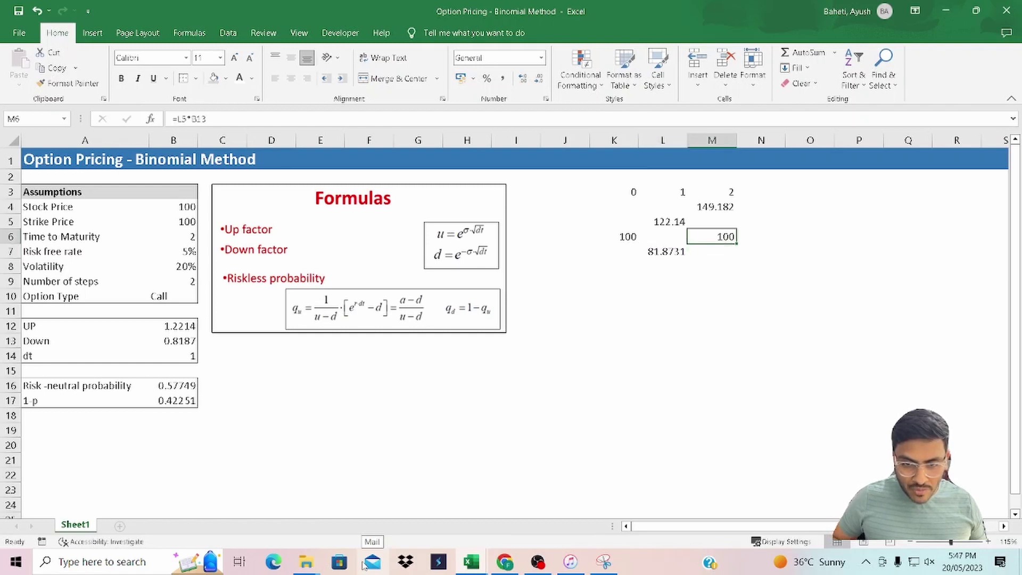
key(Left)
key(Down)
key(Right)
key(Down)
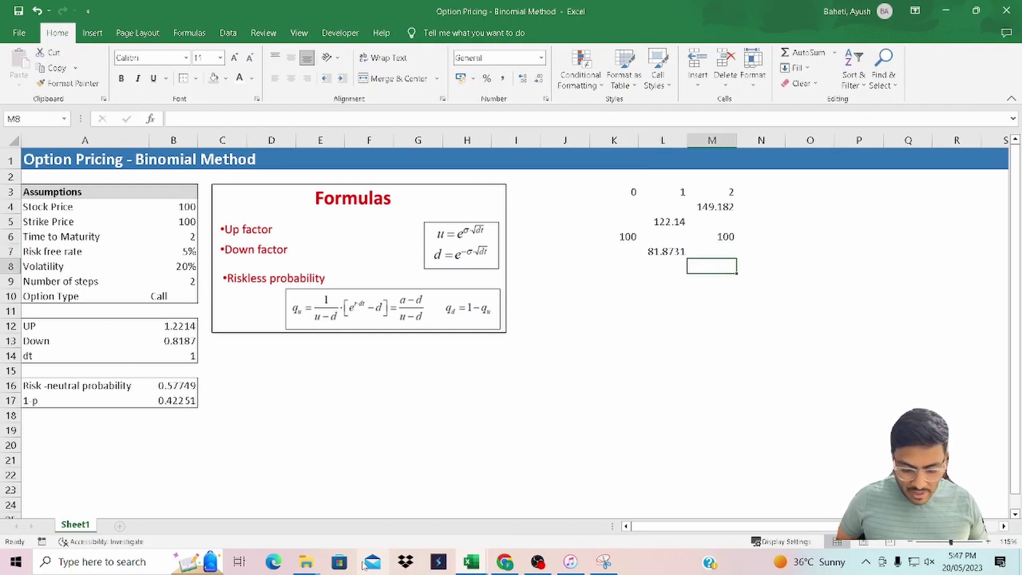
text(=)
key(Up)
key(Left)
text(*)
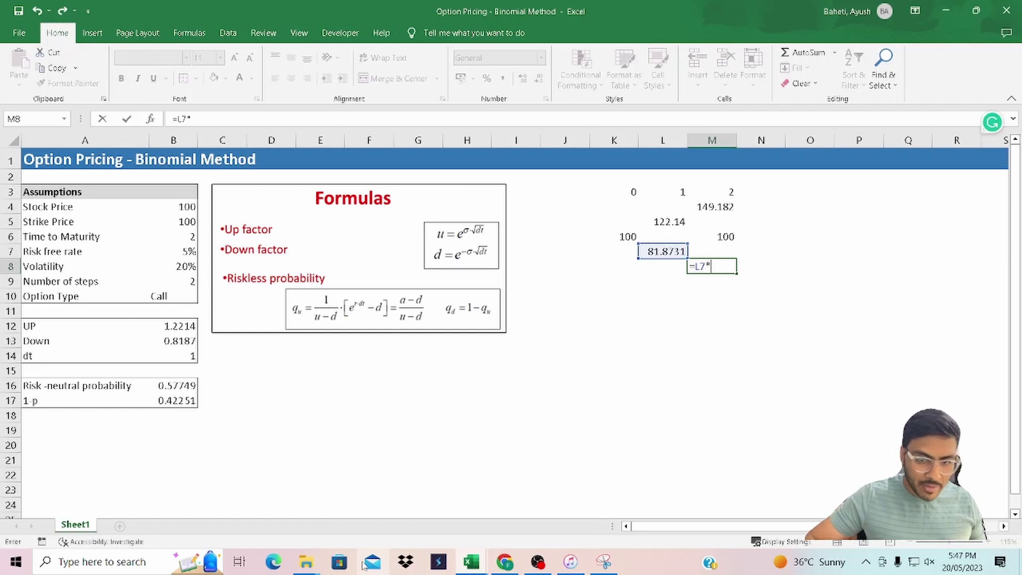
click(159, 340)
key(F4)
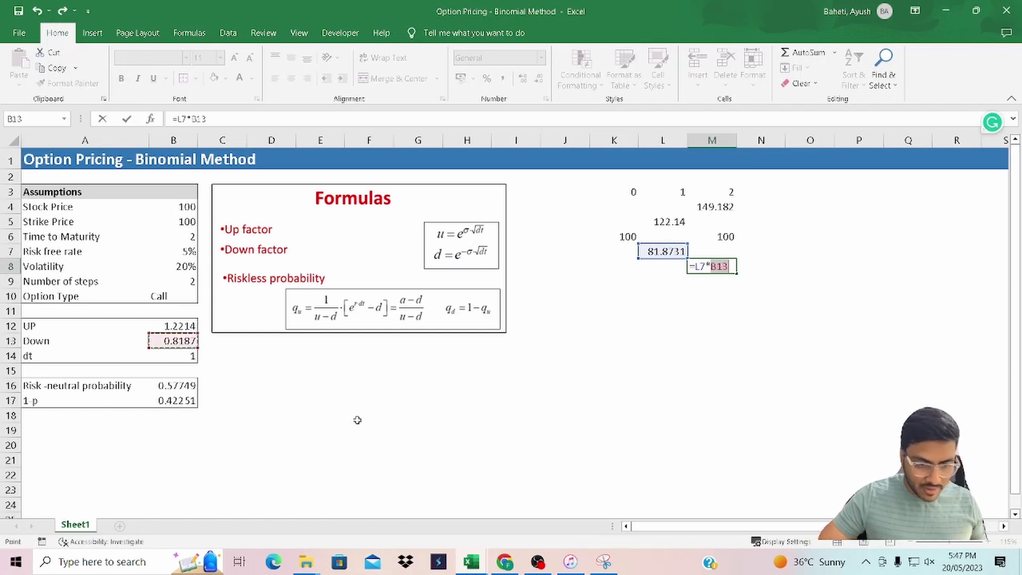
key(Return)
- Cross-check the middle step 2 price by calculating the down-up move in O6 with the formula =L7*B12
key(Up)
key(Up)
key(Left)
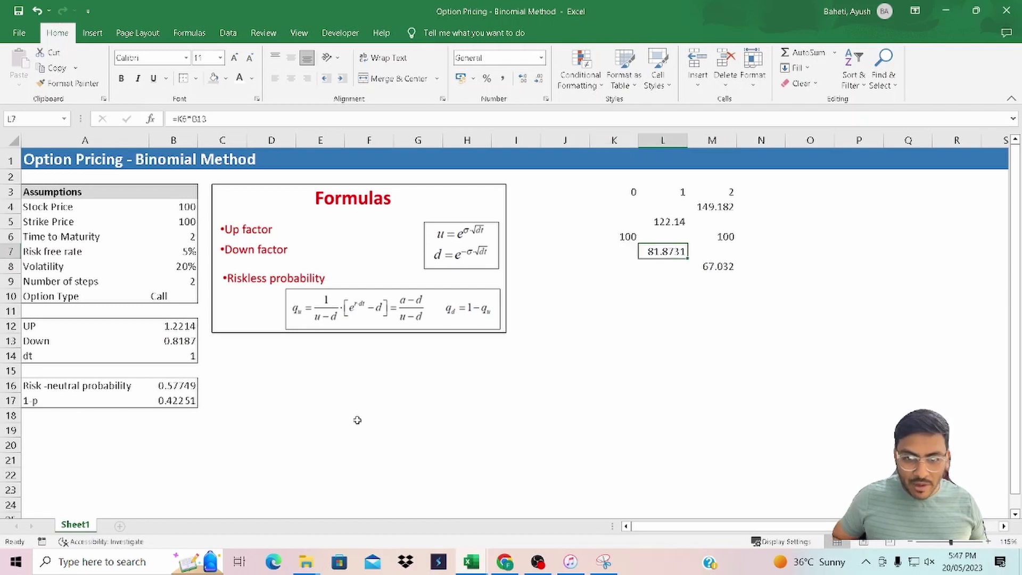
key(Right)
key(Up)
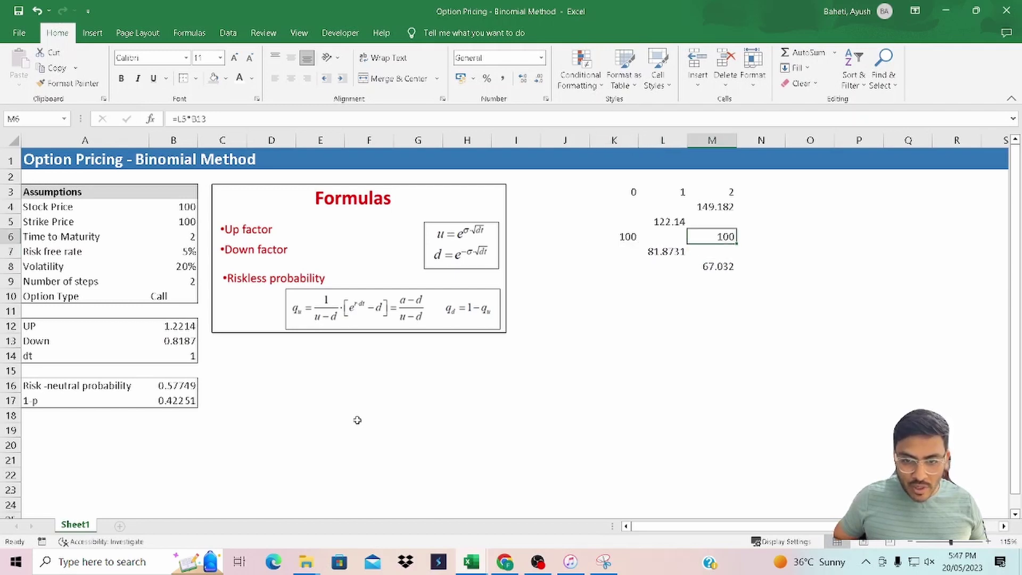
key(Right)
key(Right)
text(=)
key(Left)
key(Left)
key(Down)
key(Left)
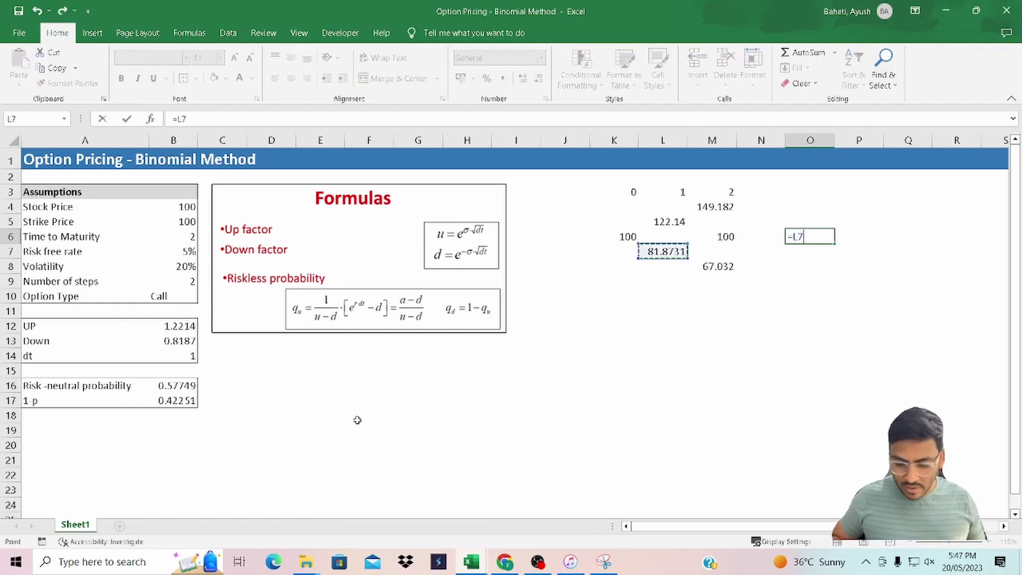
text(*)
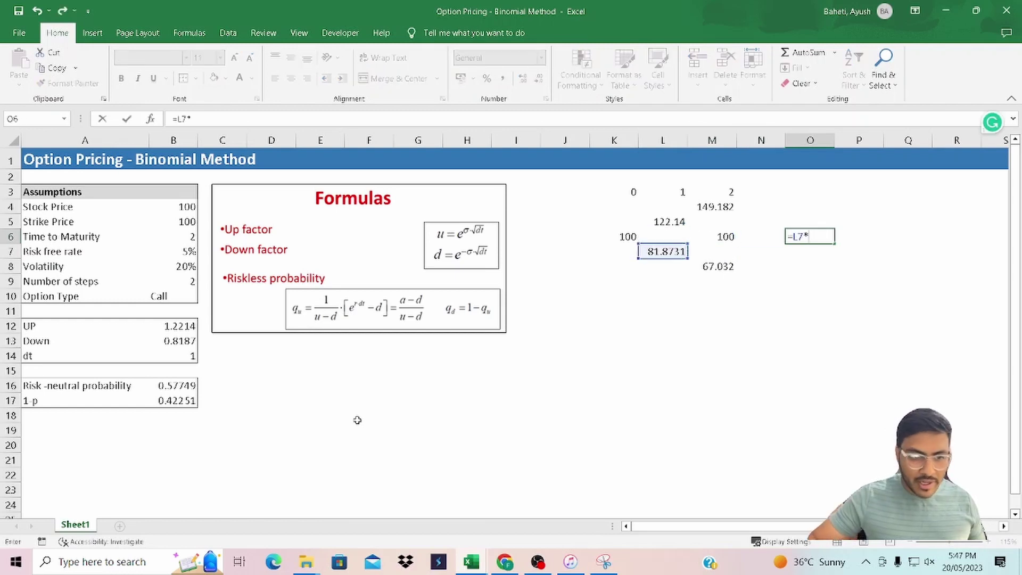
click(162, 326)
key(Return)
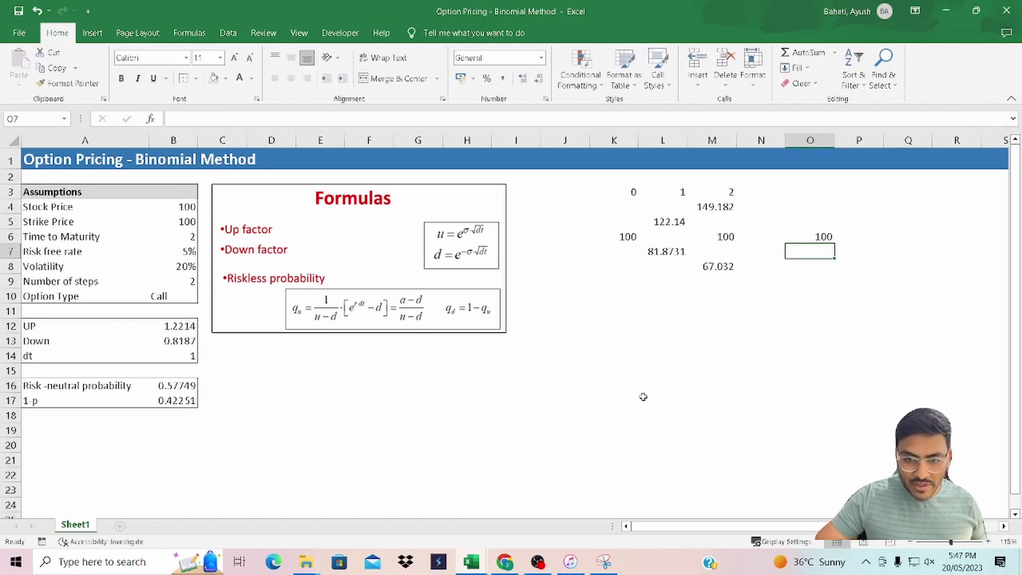
click(823, 234)
click(701, 213)
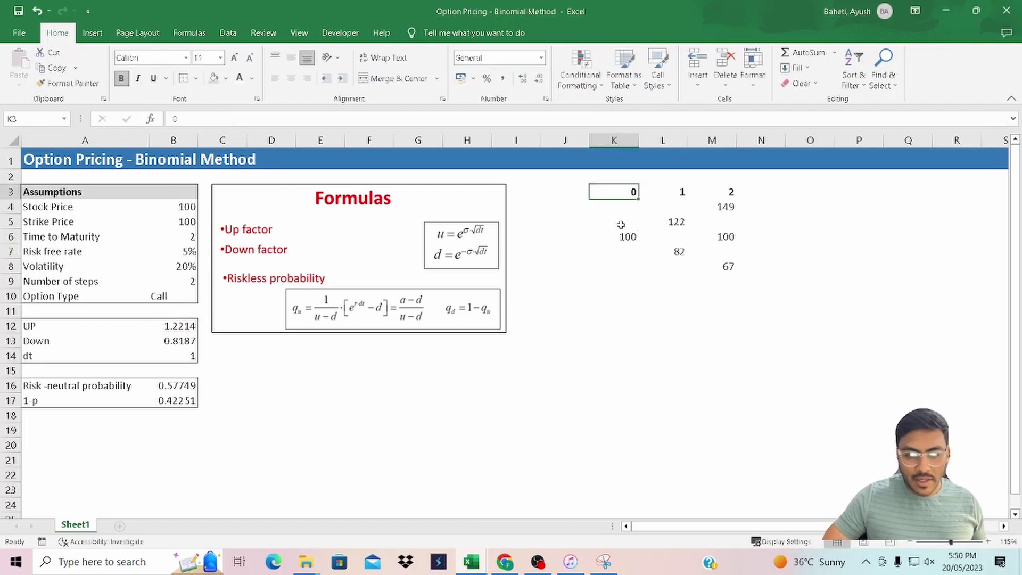
- Start a second step-number row below the stock price tree by entering =K3 in K11
drag(620, 208, 726, 268)
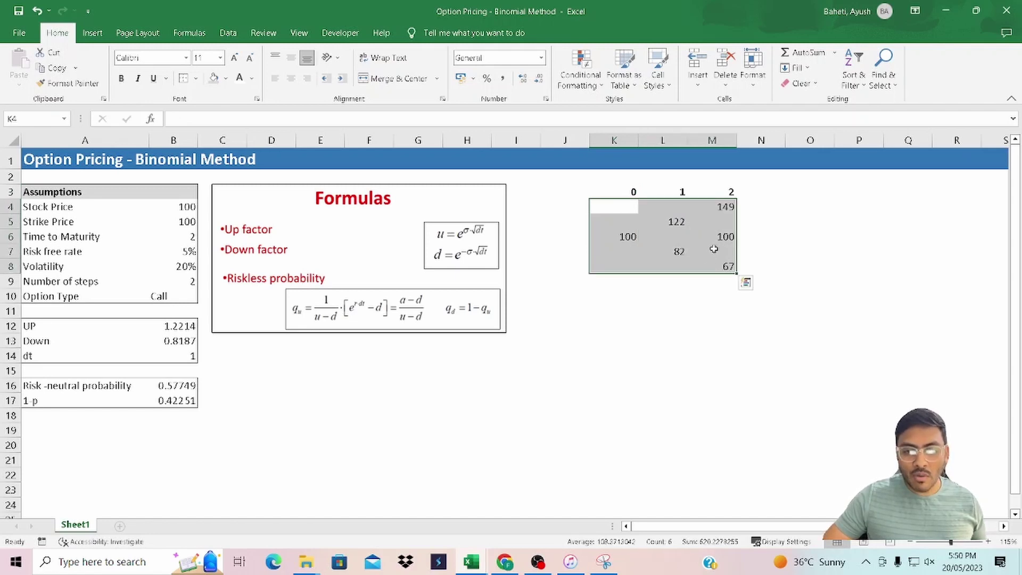
click(619, 309)
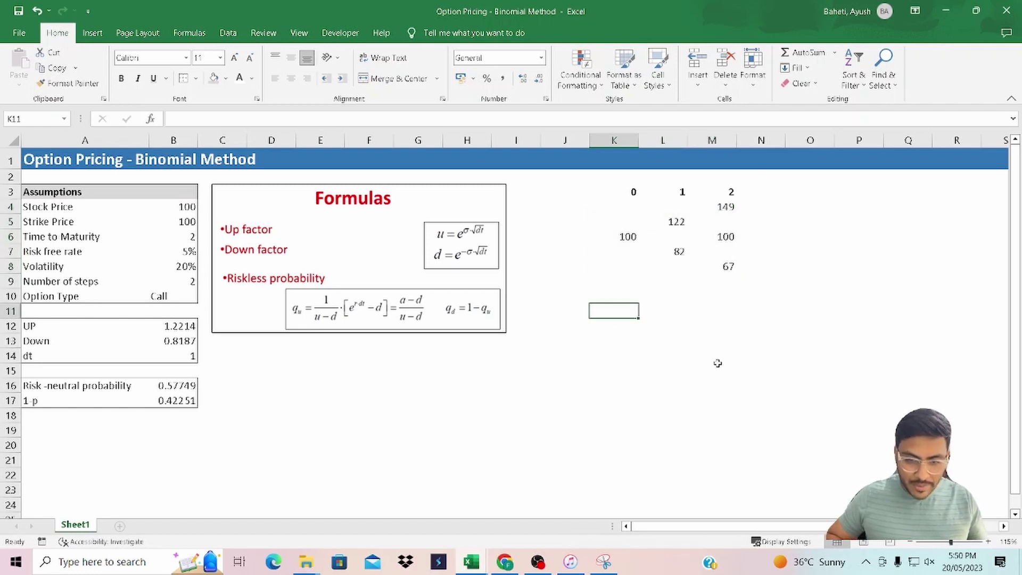
text(=)
key(Up)
key(Up)
key(Up)
key(Up)
key(Up)
key(Up)
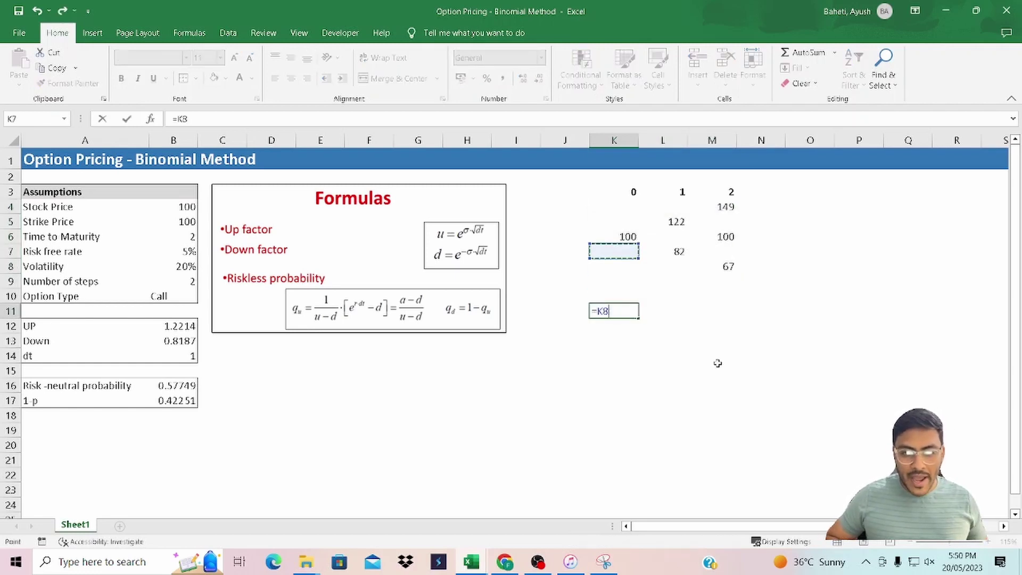
key(Up)
key(Up)
key(Up)
key(Return)
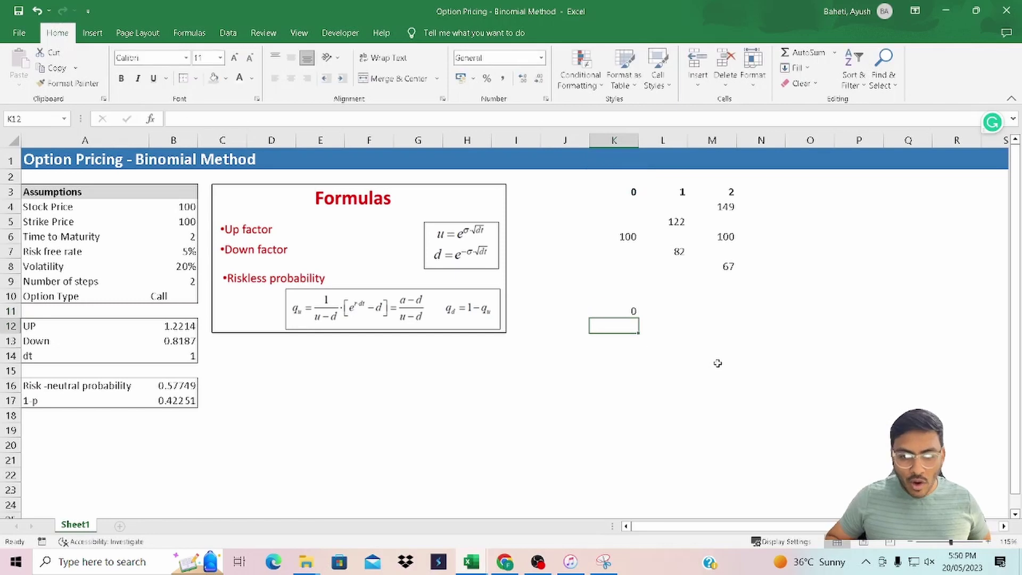
key(Up)
key(F2)
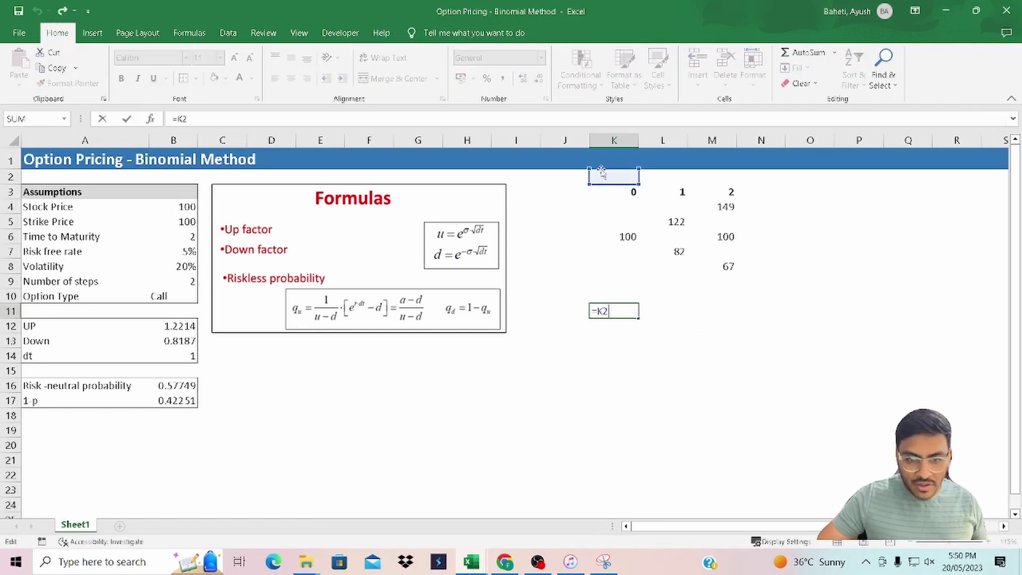
click(613, 195)
key(Return)
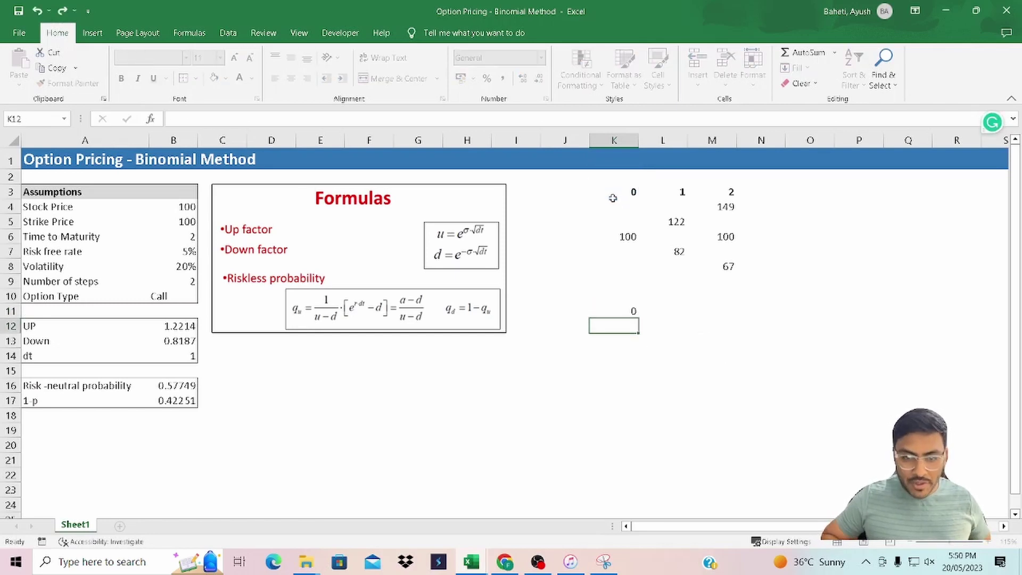
- Fill the K11 step-number formula across to L11 and M11
key(Up)
key(shift+Right)
key(shift+Right)
key(ctrl+r)
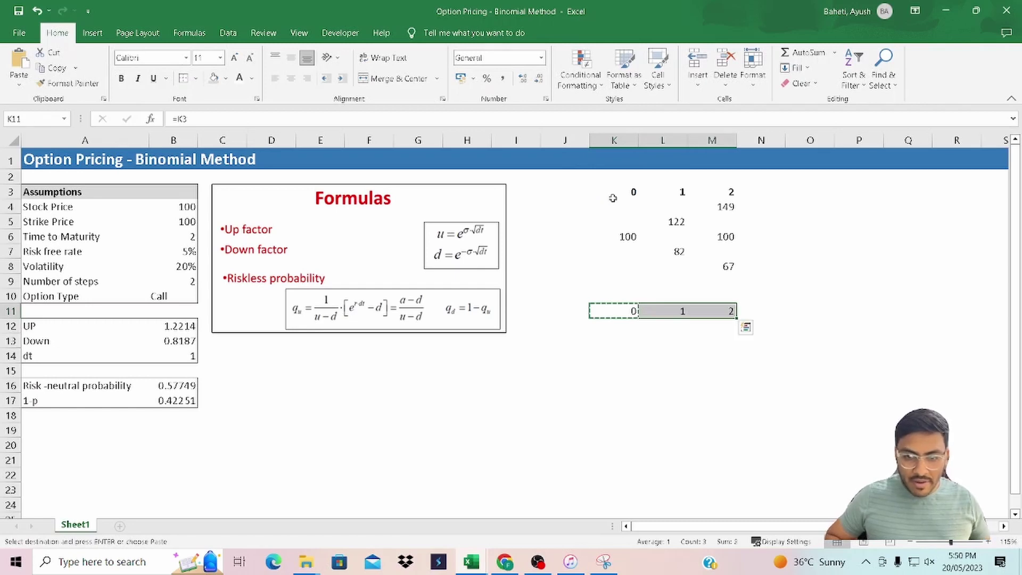
- Make the step numbers in K11:M11 bold
key(Right)
key(Right)
key(Left)
key(Left)
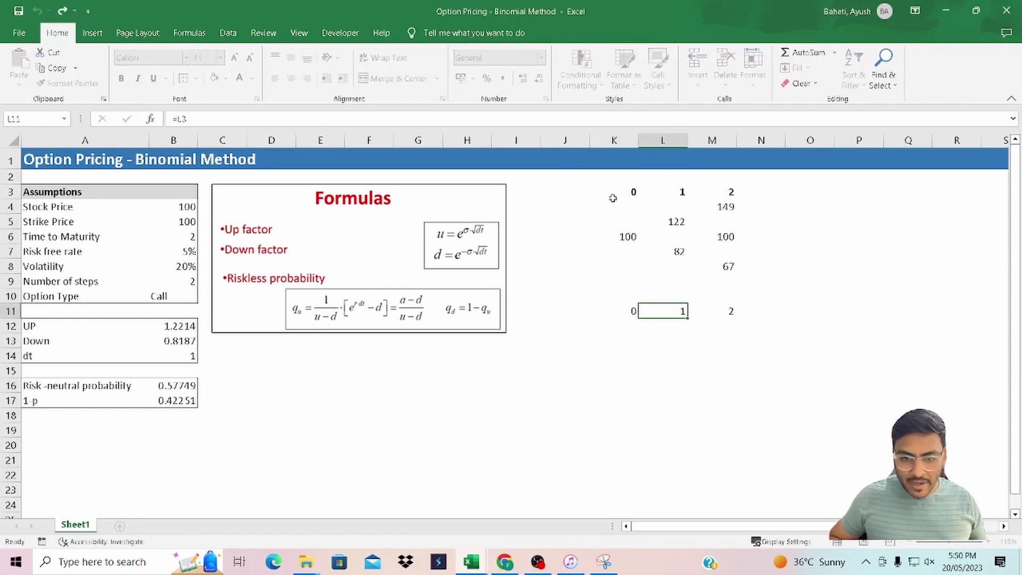
key(shift+Right)
key(shift+Right)
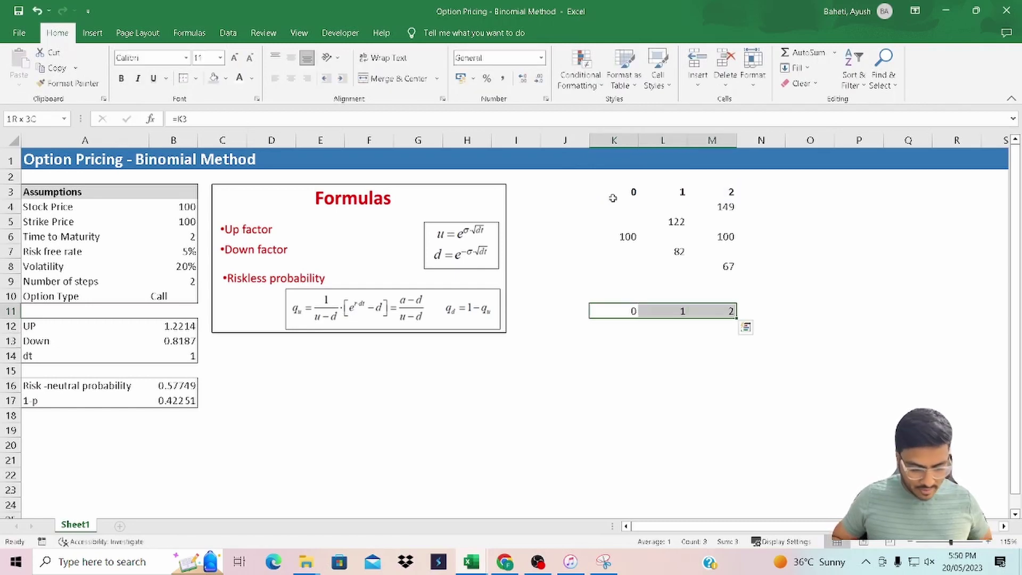
key(ctrl+b)
- Calculate the step 2 up-up call payoff in M12 with the formula =MAX(M4-$B$5)
key(Down)
key(Down)
key(Right)
key(Right)
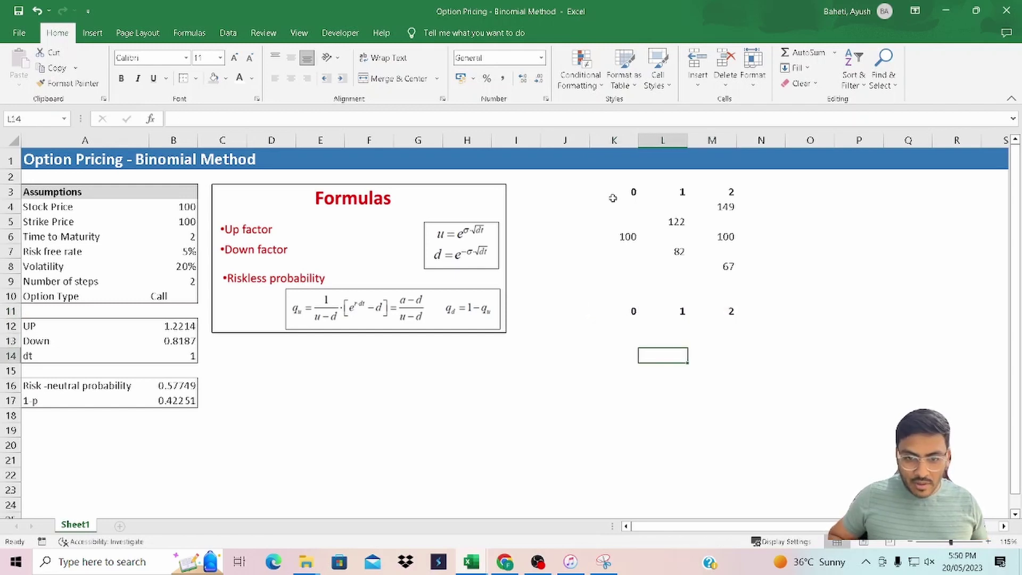
key(Up)
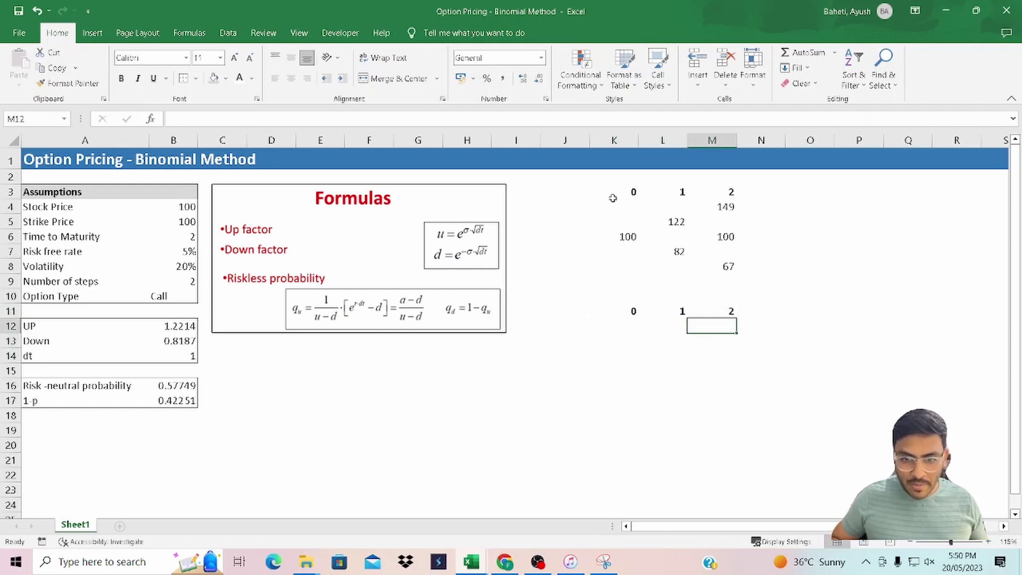
text(=)
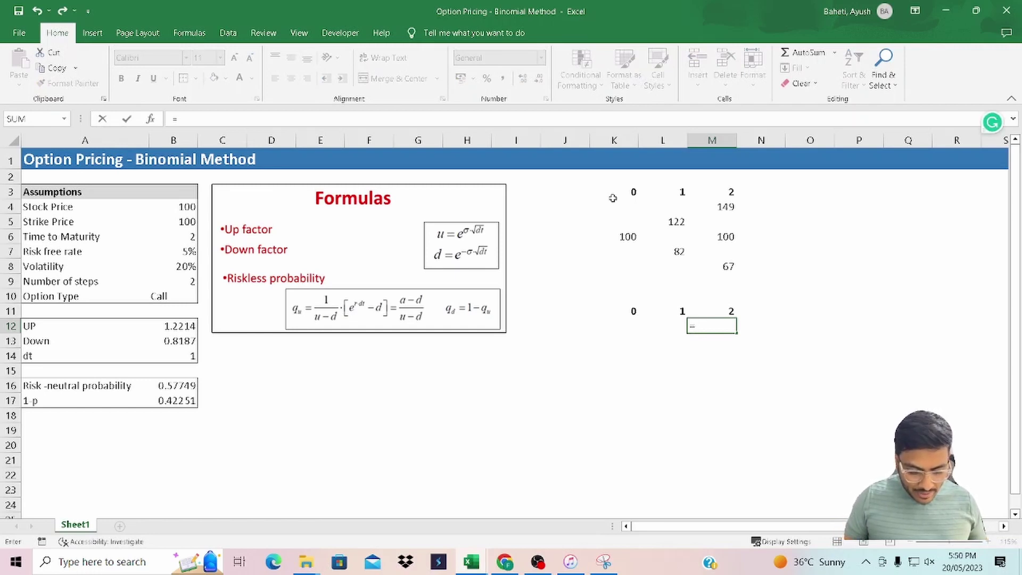
text(MAX()
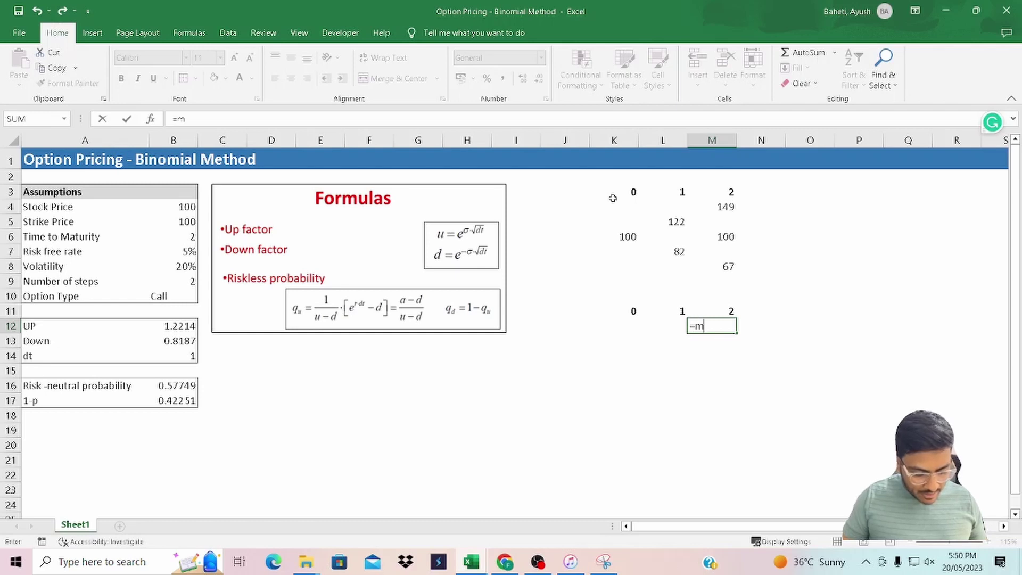
key(Up)
key(Up)
key(Up)
key(Up)
key(Up)
key(Up)
key(Up)
key(Up)
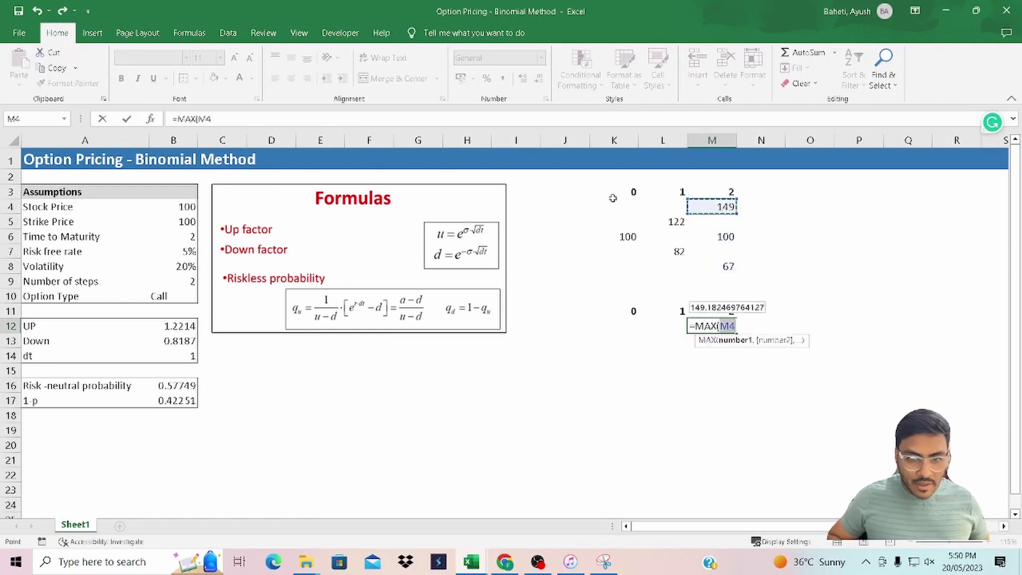
text(-)
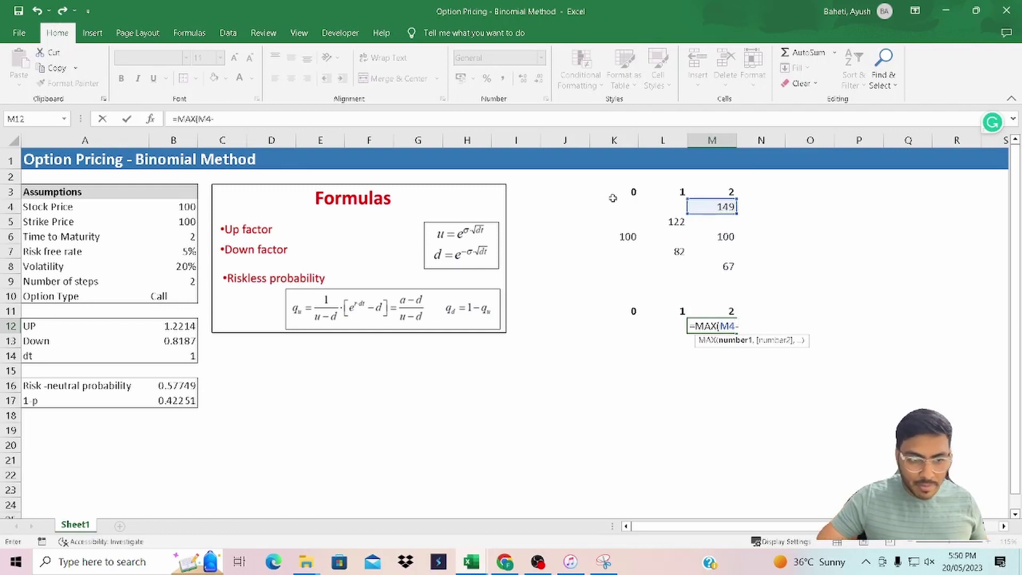
click(187, 222)
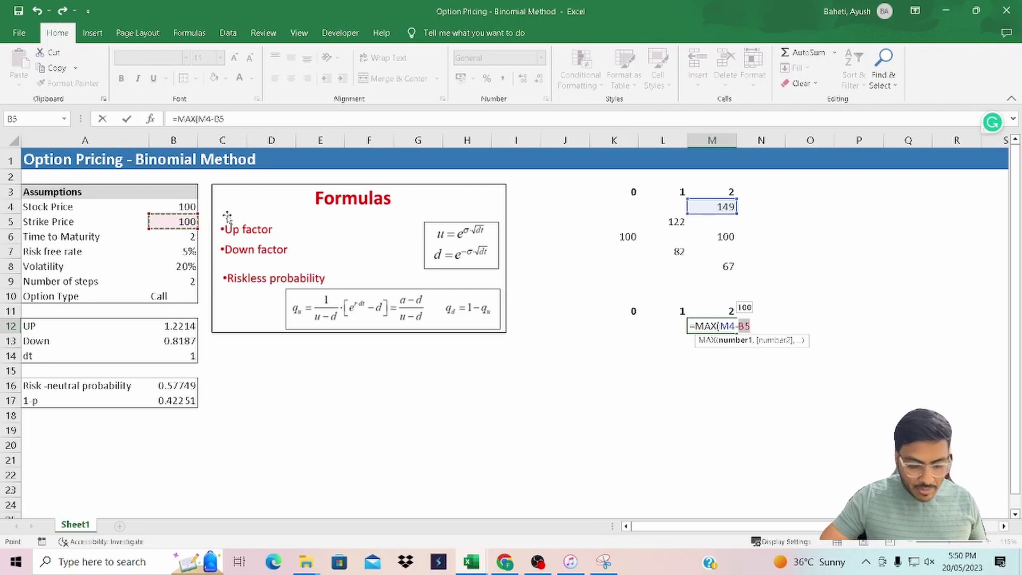
key(F4)
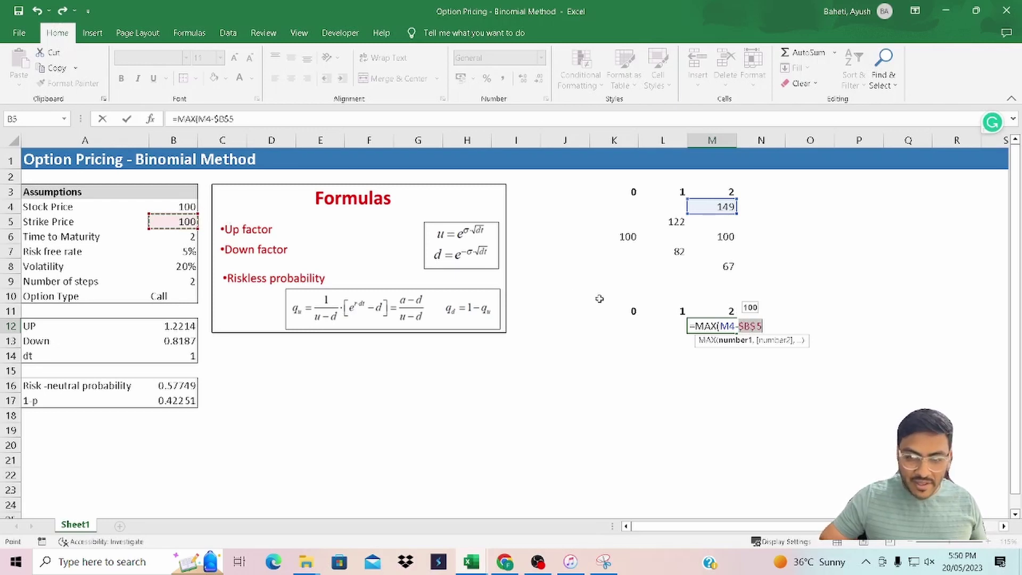
text(,0))
key(Return)
- Copy the M12 payoff formula to the other step 2 nodes in M14 and M16
key(Up)
key(ctrl+c)
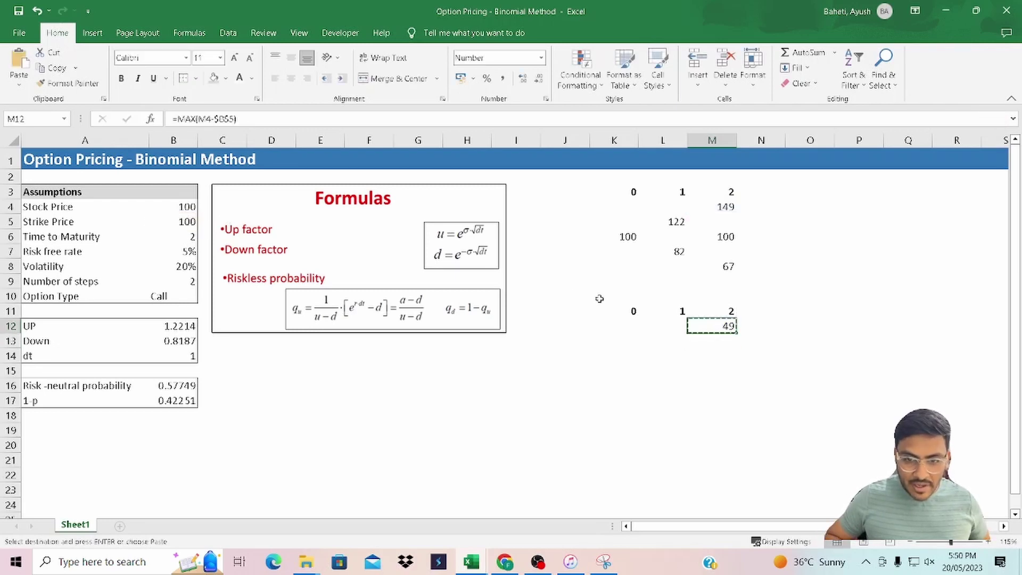
key(Down)
key(Down)
key(ctrl+v)
key(Down)
key(Down)
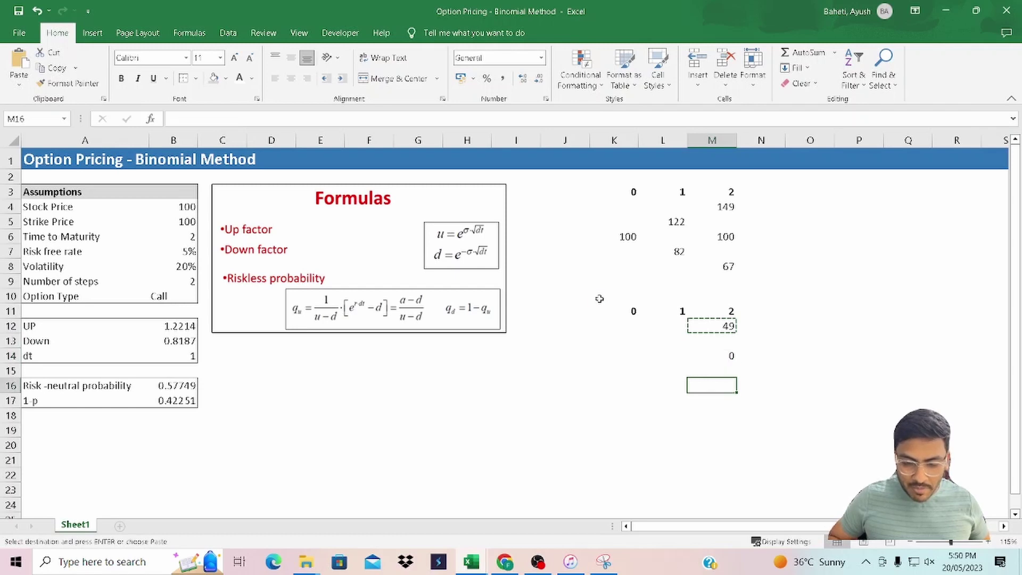
key(ctrl+v)
key(Escape)
- Examine the cell references of the payoff formula in M16 and the contents of the up-up stock price cell M4
key(F2)
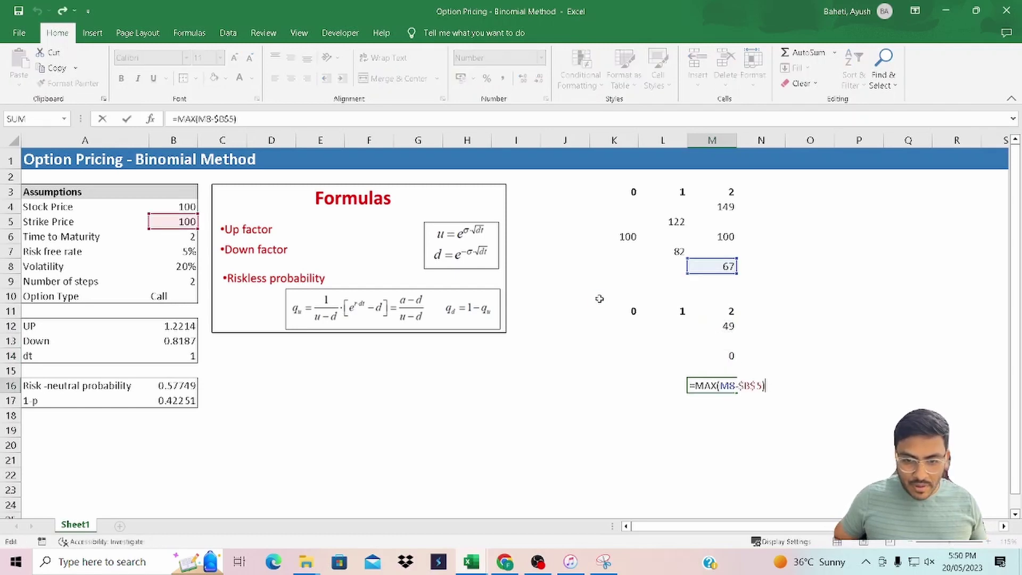
key(Escape)
key(F2)
key(Escape)
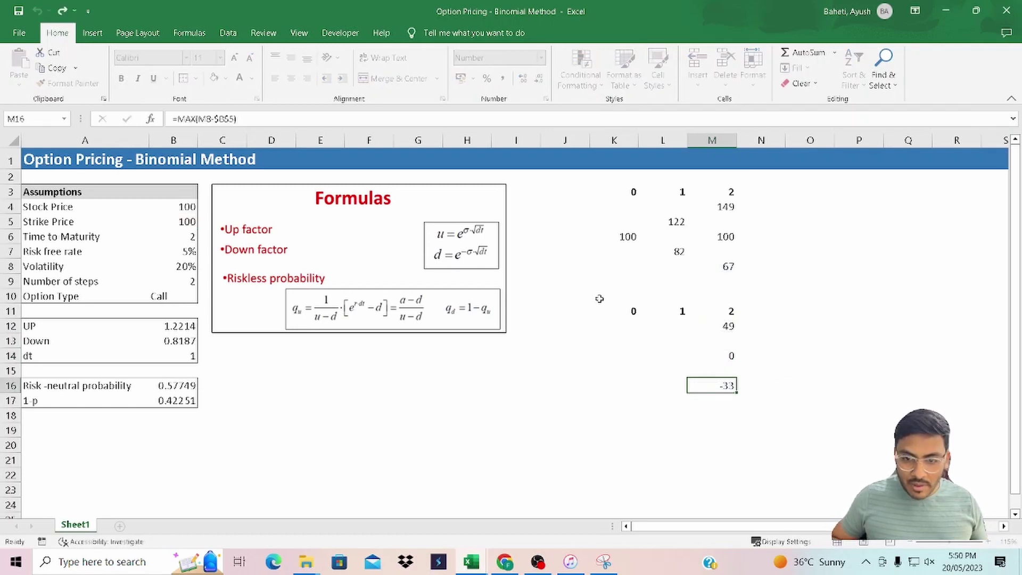
key(F2)
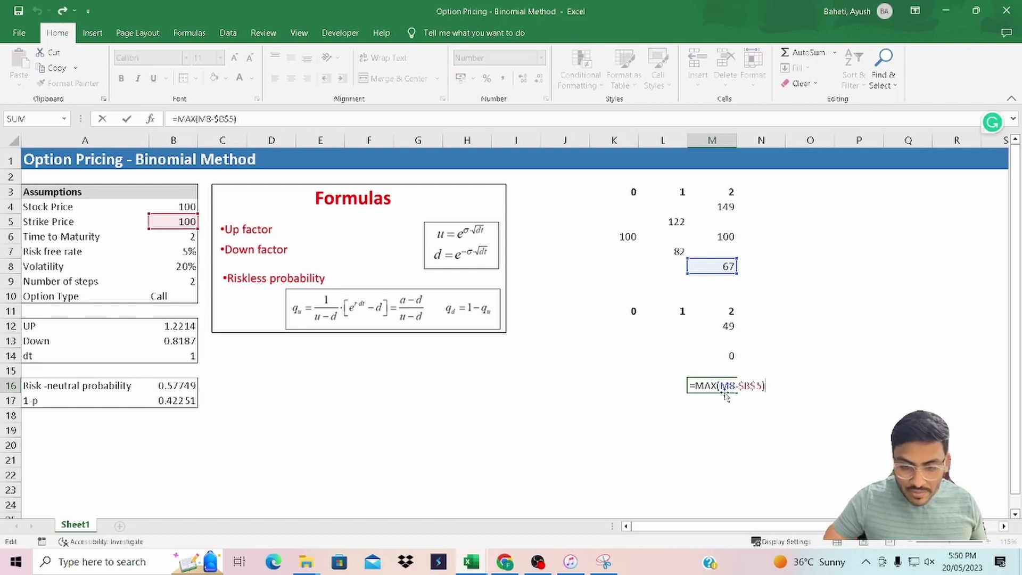
key(Escape)
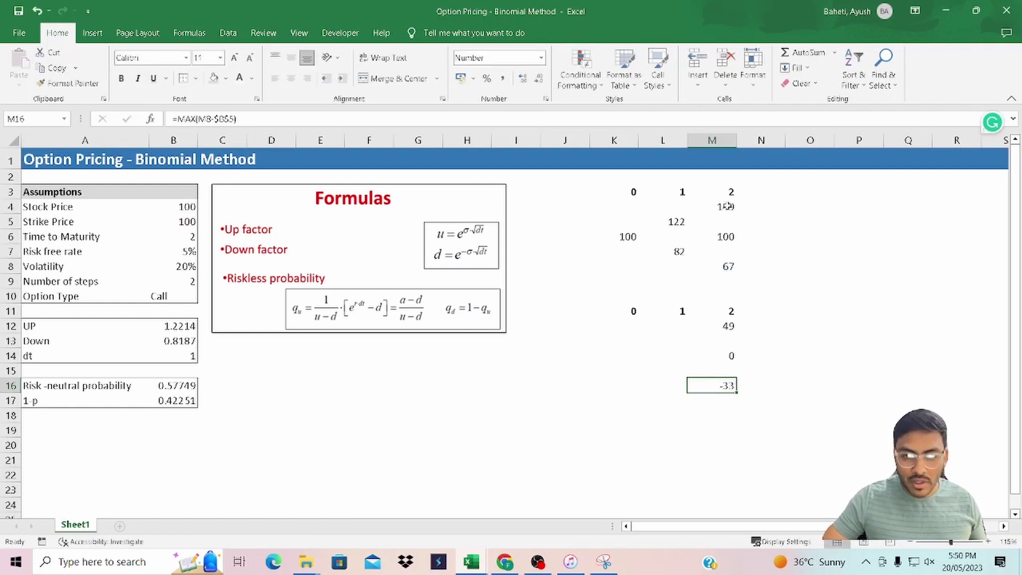
double_click(714, 206)
key(Escape)
- Add a zero floor to the payoff formula in M12, making it =MAX(M4-$B$5,0)
click(725, 330)
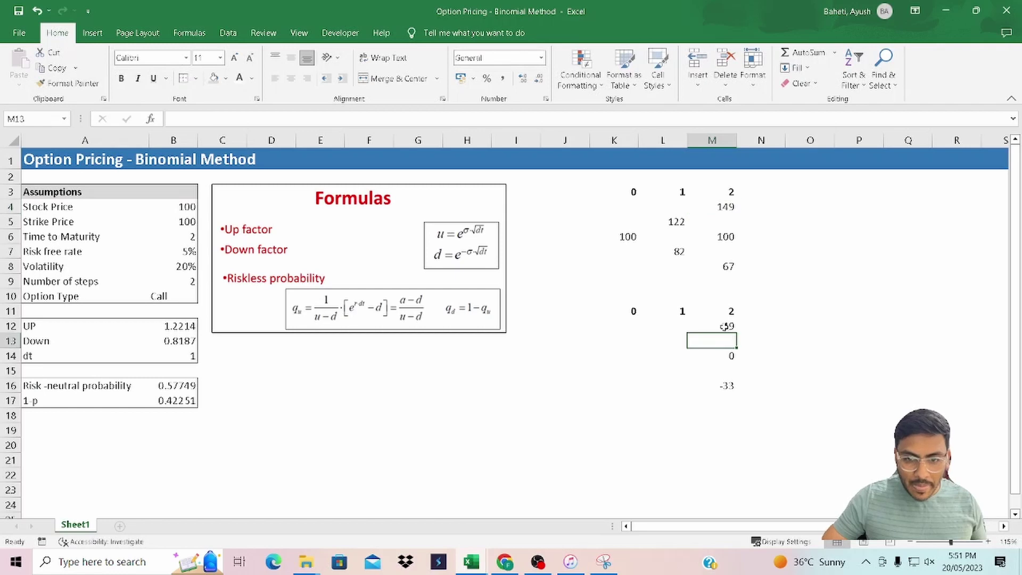
key(F2)
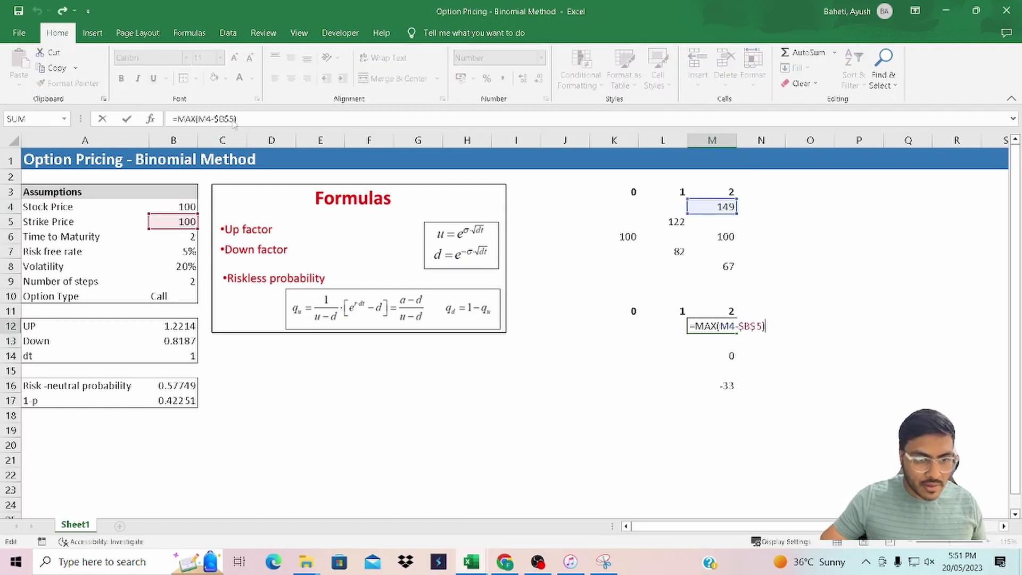
click(234, 119)
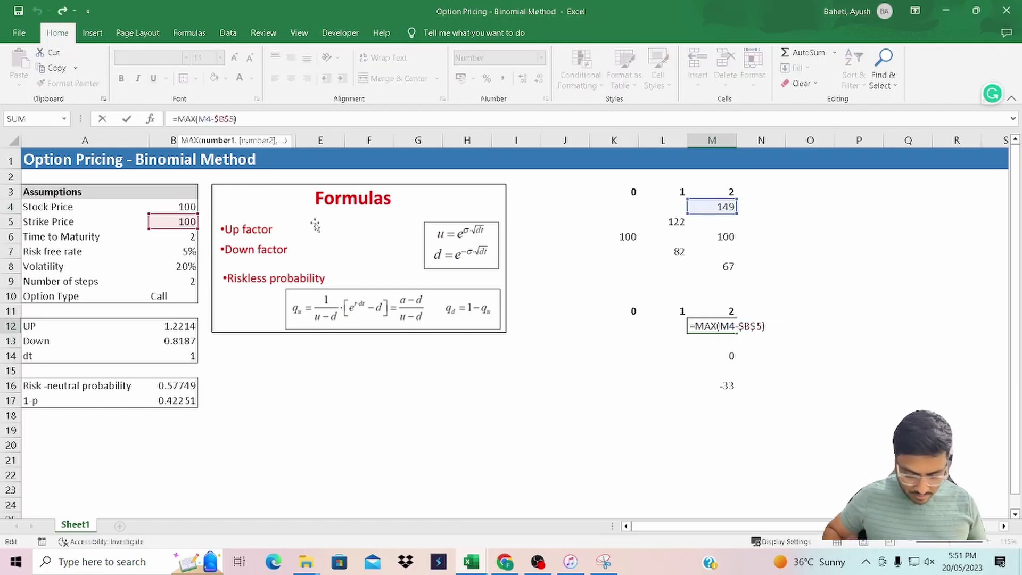
text(,0)
key(ctrl+Return)
- Copy the corrected M12 payoff formula over the ones in M14 and M16
key(ctrl+c)
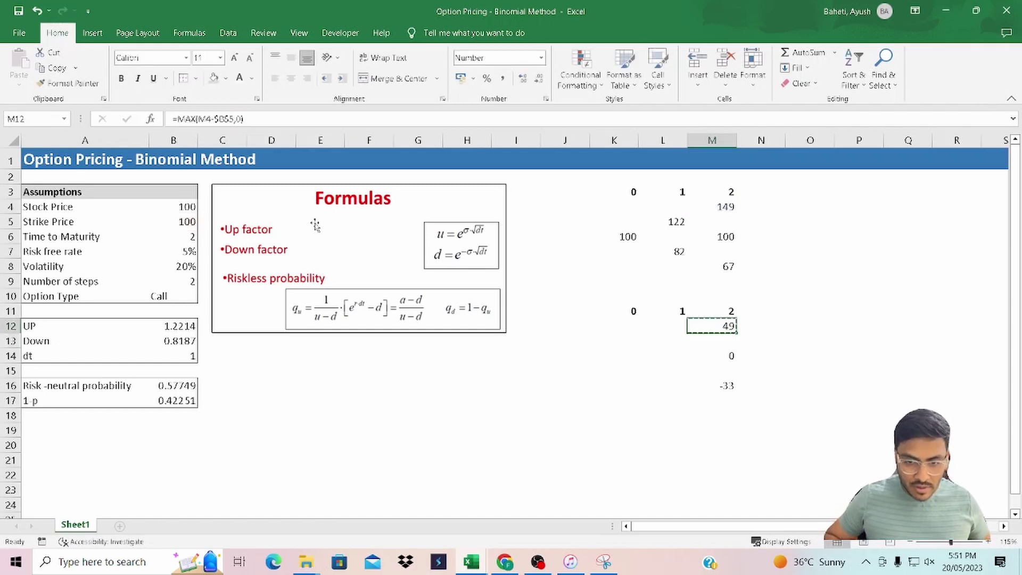
key(Down)
key(Down)
key(ctrl+v)
key(Down)
key(Down)
key(ctrl+v)
key(Escape)
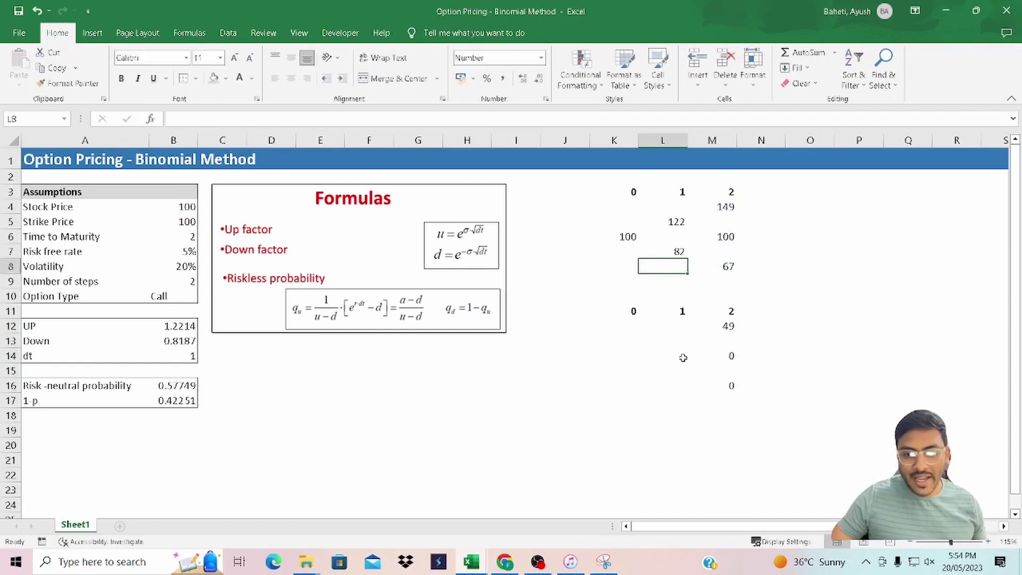
click(682, 356)
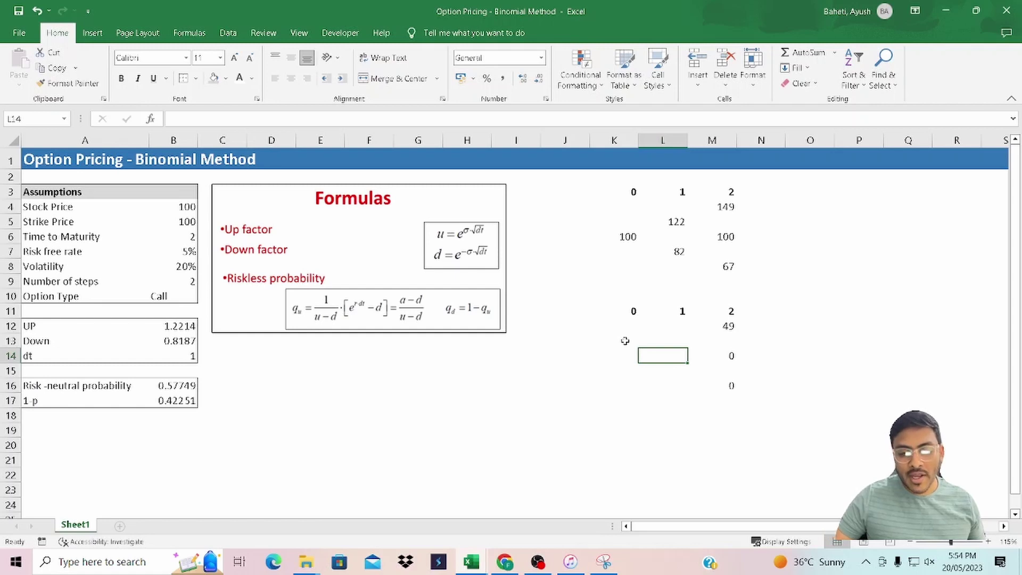
click(715, 330)
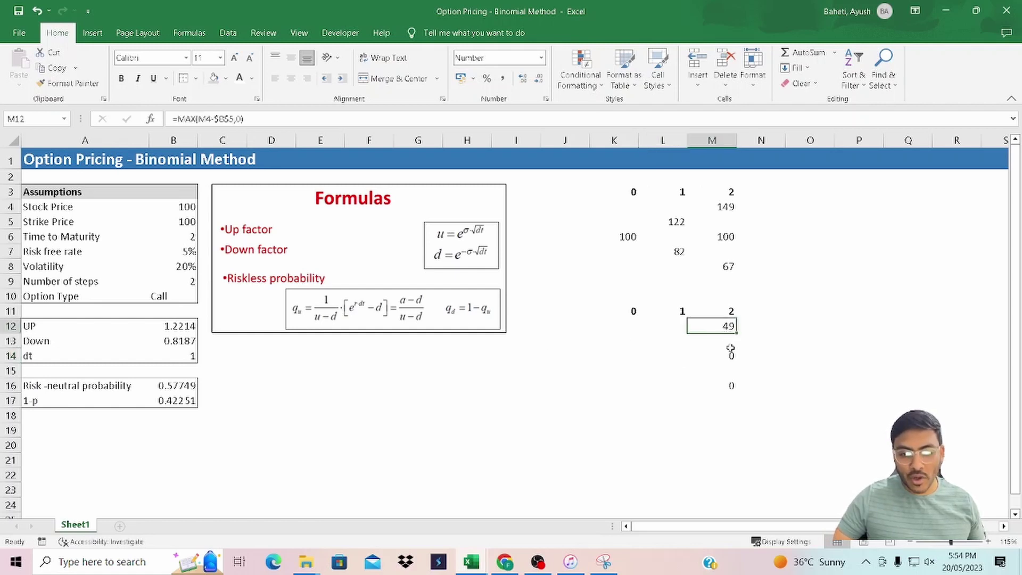
click(182, 279)
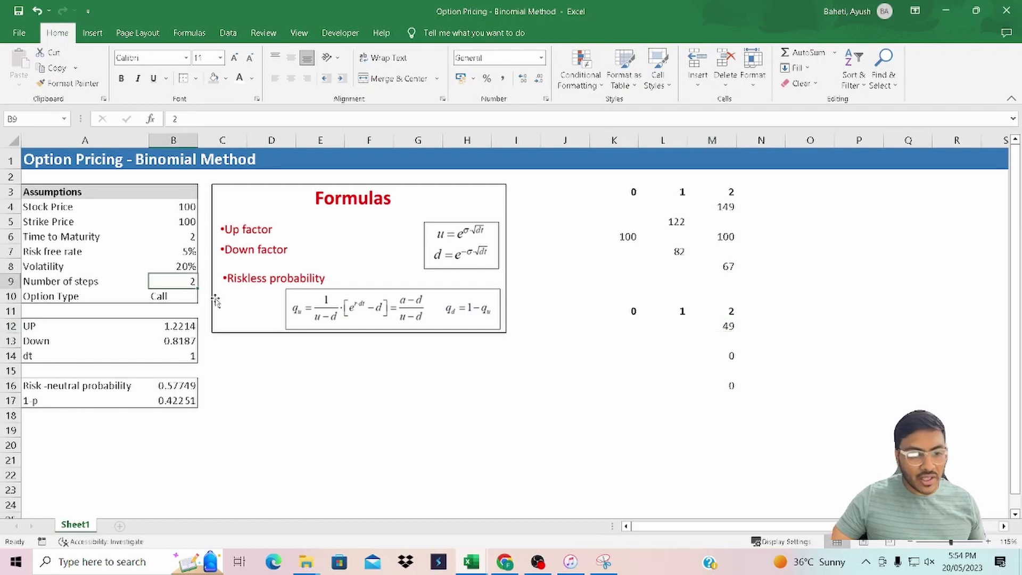
- Start the step 1 up-node option value in L13 with the probability-weighted up payoff, =(M12*B16)+
click(742, 327)
click(708, 327)
key(Left)
key(Down)
key(Down)
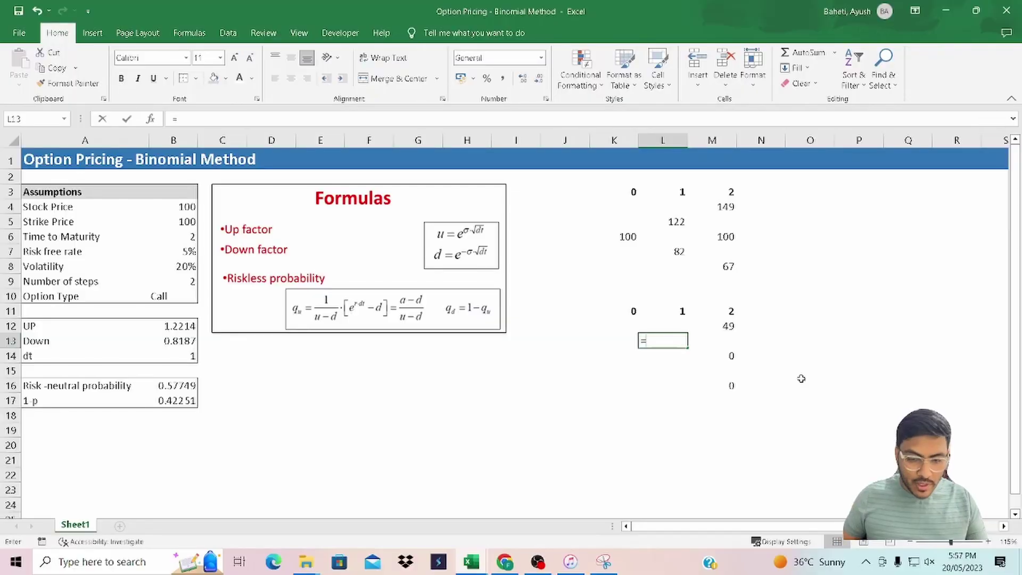
text(=)
key(Right)
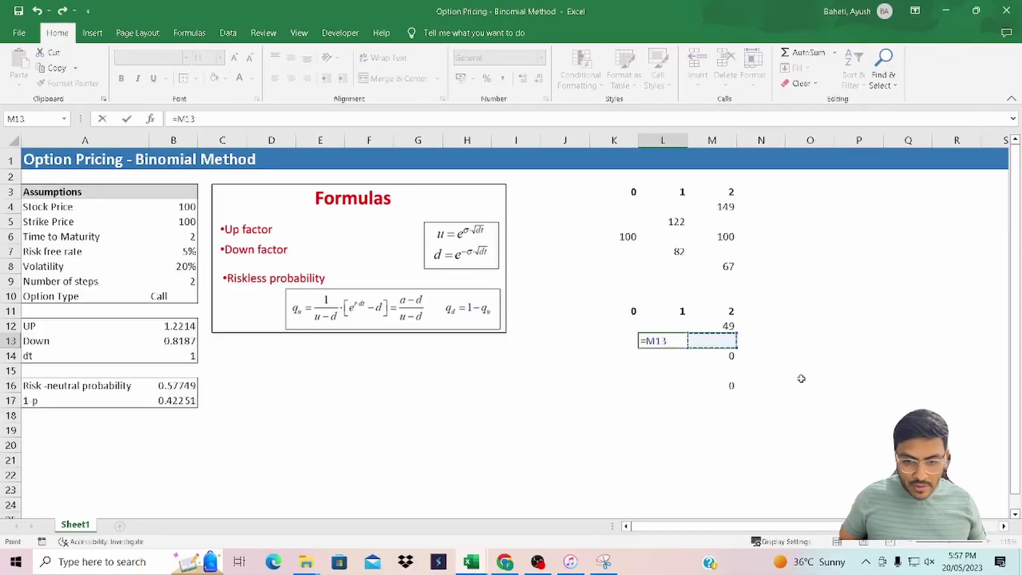
key(Up)
text(*)
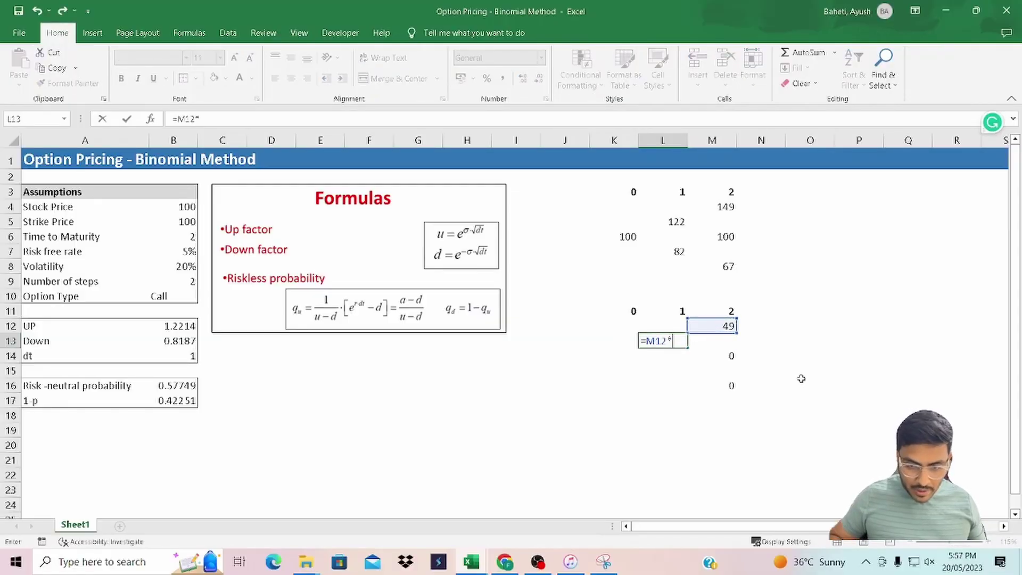
click(179, 386)
key(F2)
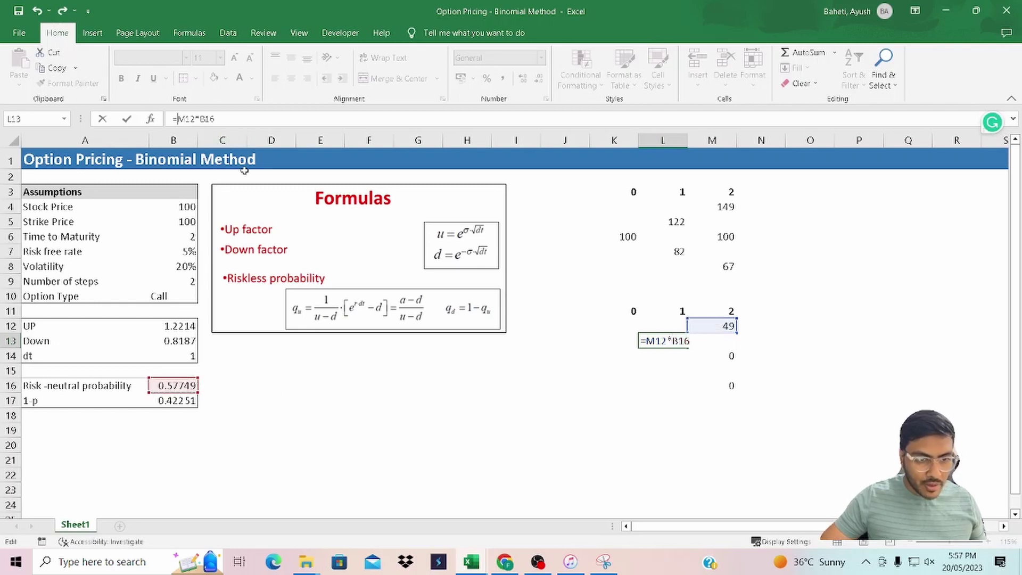
text(()
key(End)
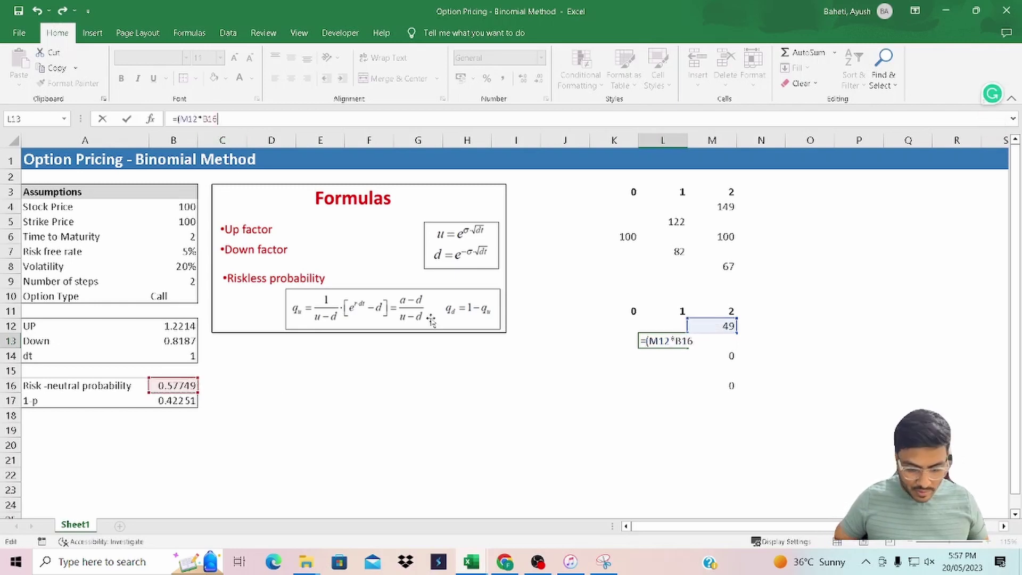
text()+)
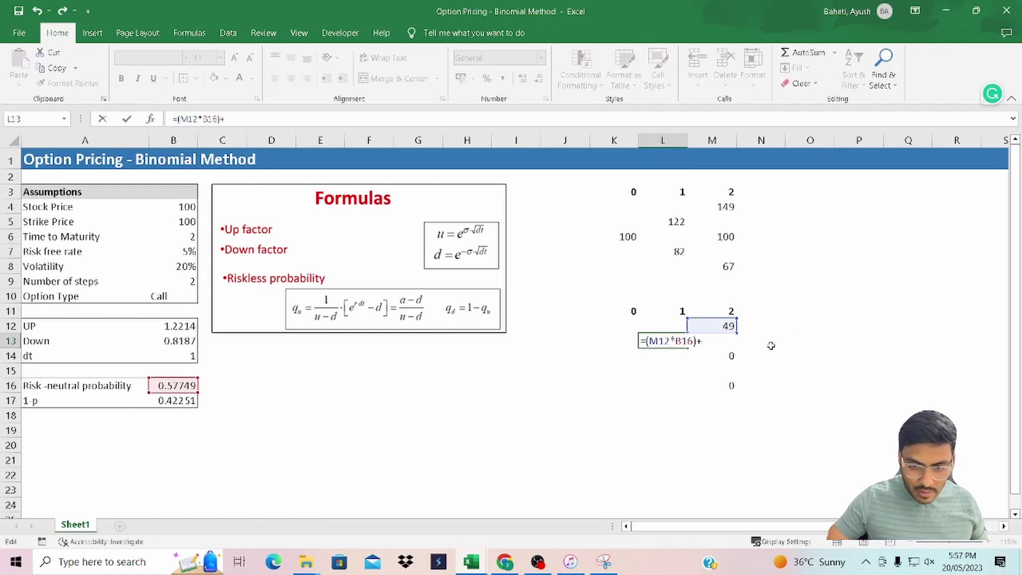
- Extend the L13 formula with the down-move term (M13*B17), weighted by the 1-p probability
key(Right)
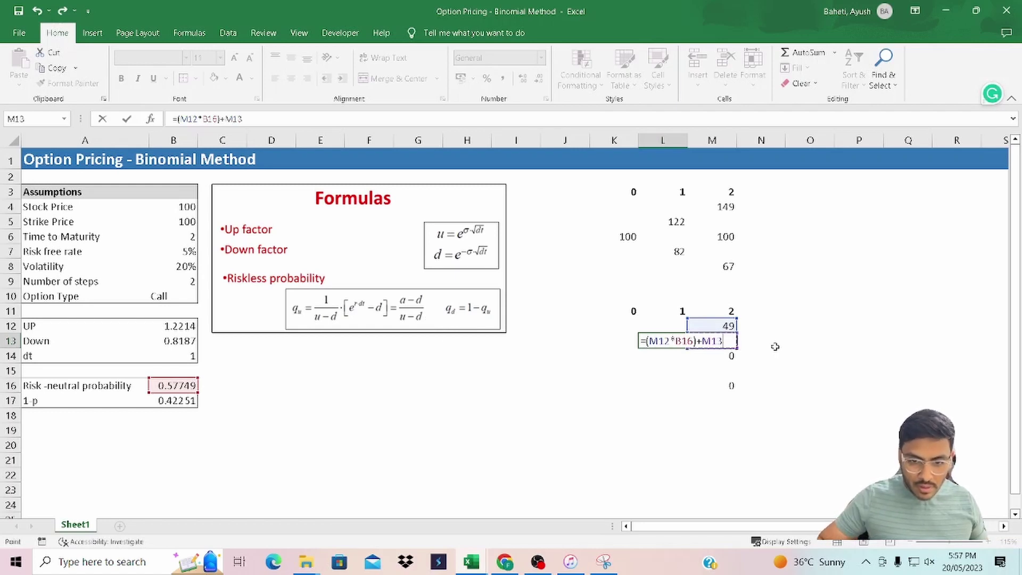
click(227, 119)
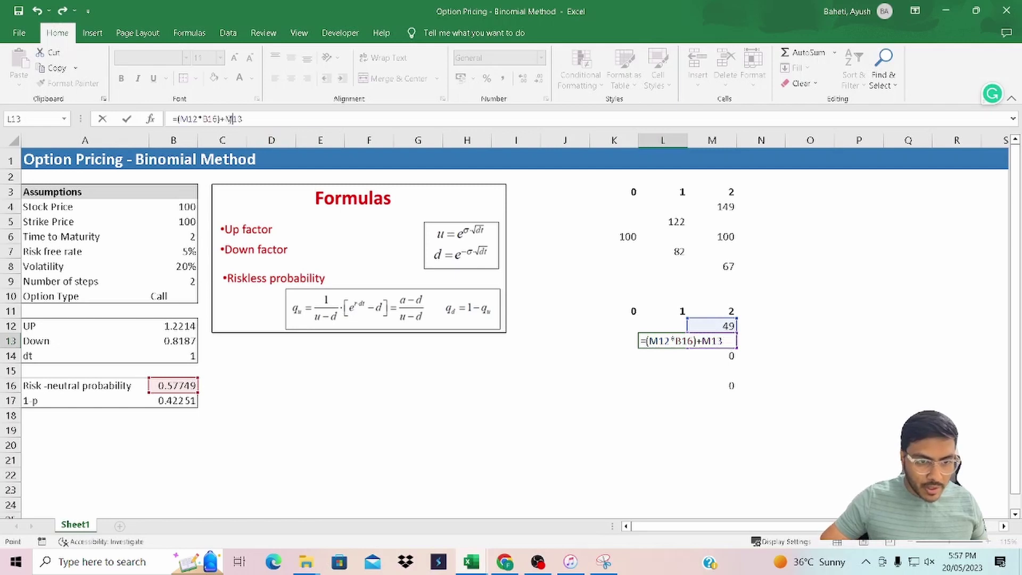
text(()
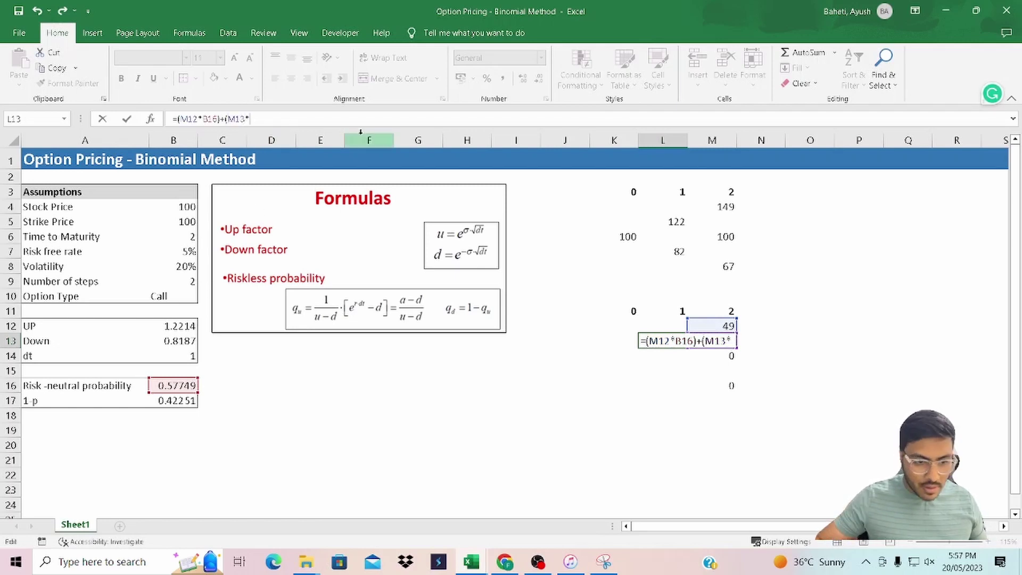
click(158, 406)
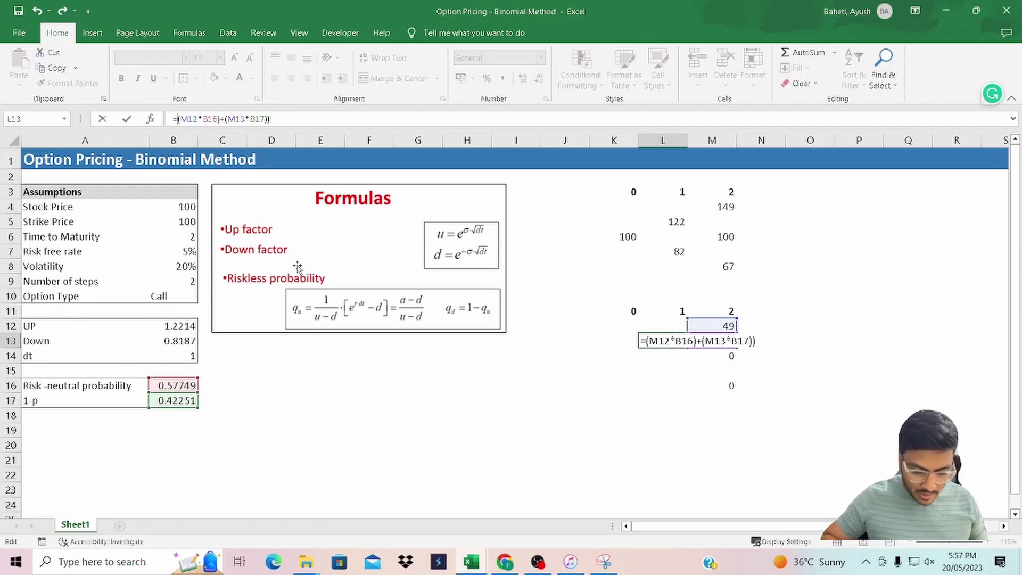
- Complete the L13 formula by bracketing the weighted sum and discounting it with *EXP(-B7*B14)
text(()
key(End)
text(*exp)
key(Tab)
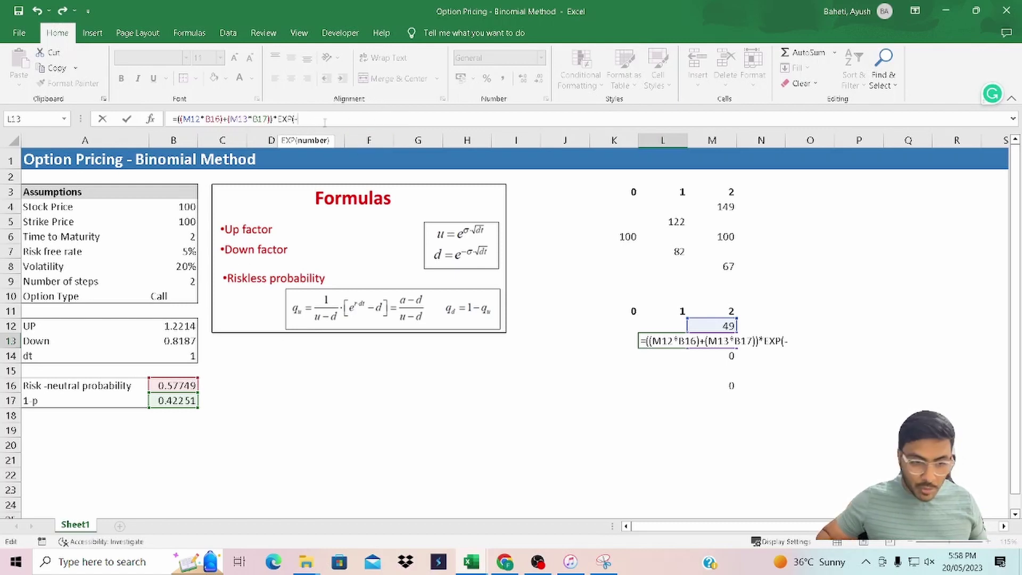
click(180, 253)
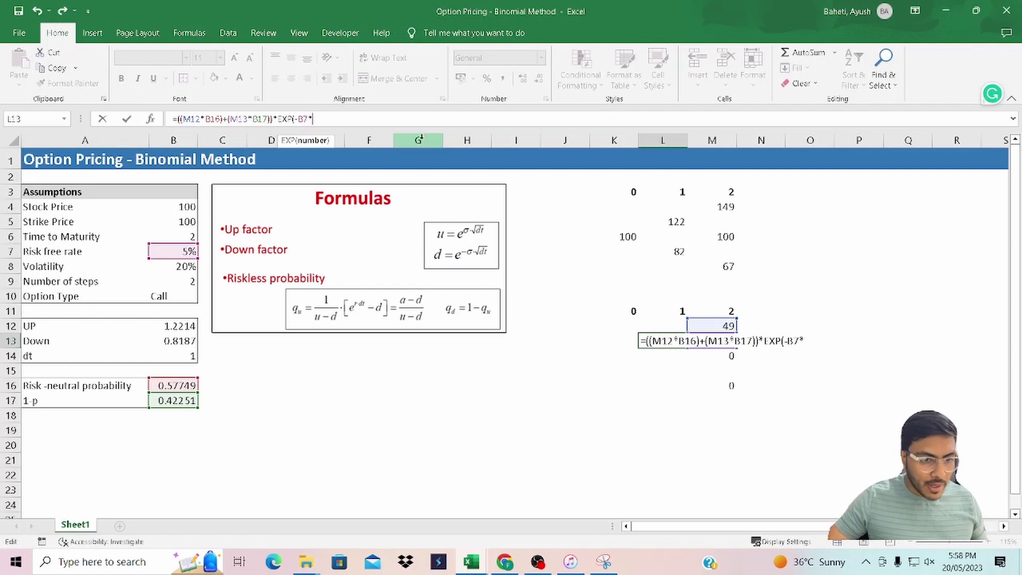
text(*)
click(192, 357)
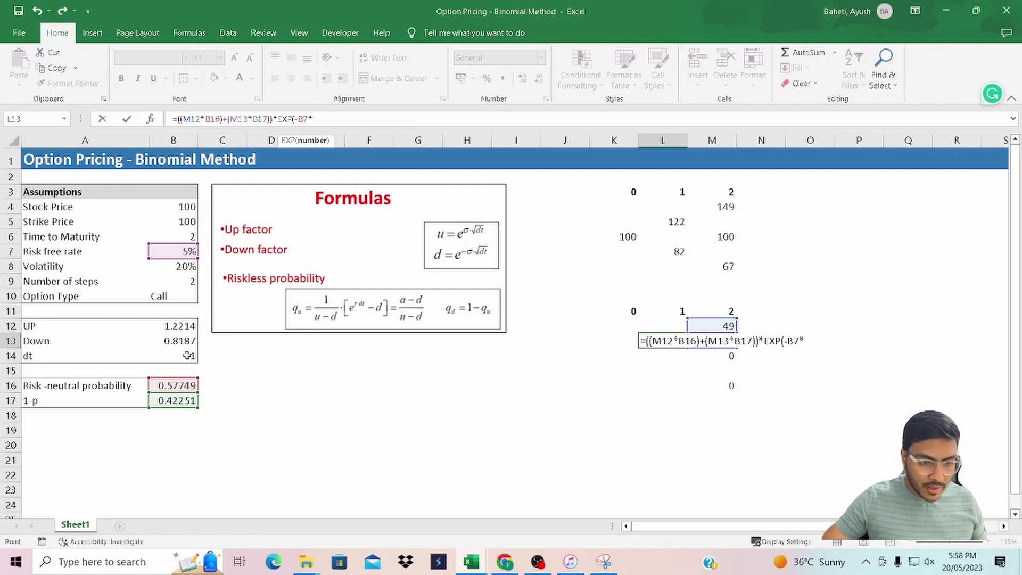
click(343, 118)
key(Return)
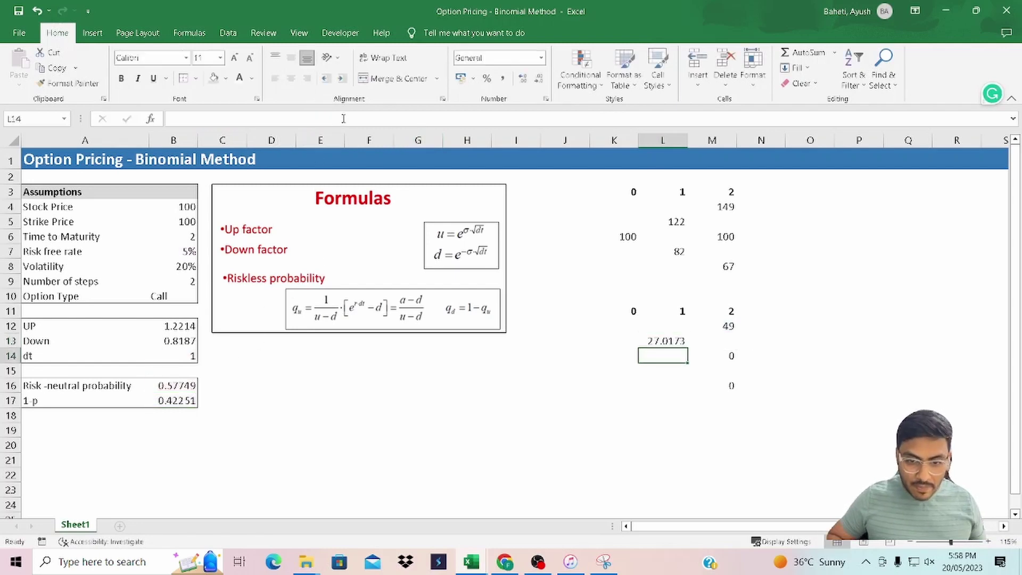
- Copy the L13 option value formula into L15 and check that it reads =(($B$16*M14)+($B$17*M16))*EXP(-$B$7*$B$14)
key(Up)
key(ctrl+c)
key(Down)
key(Down)
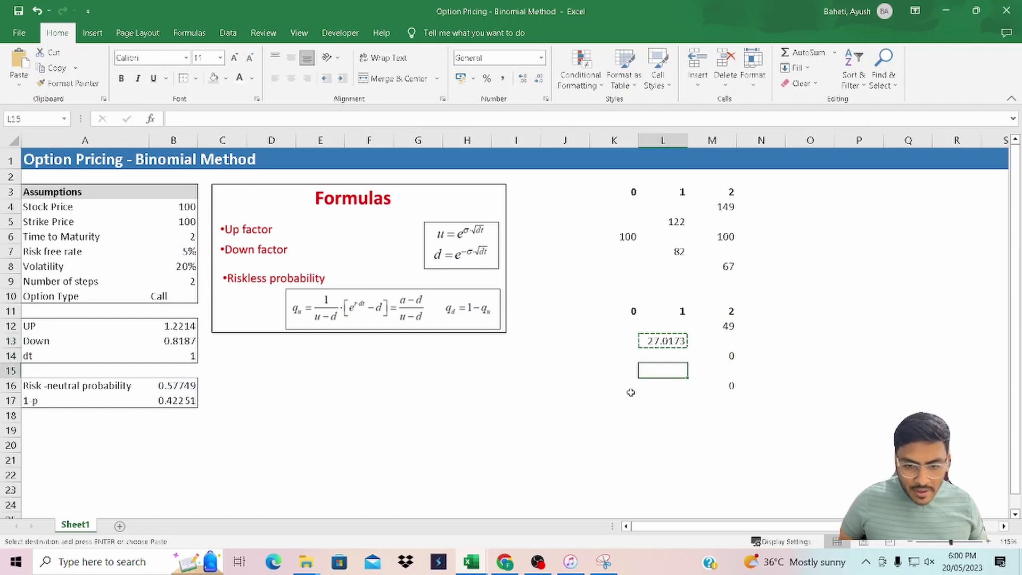
key(F2)
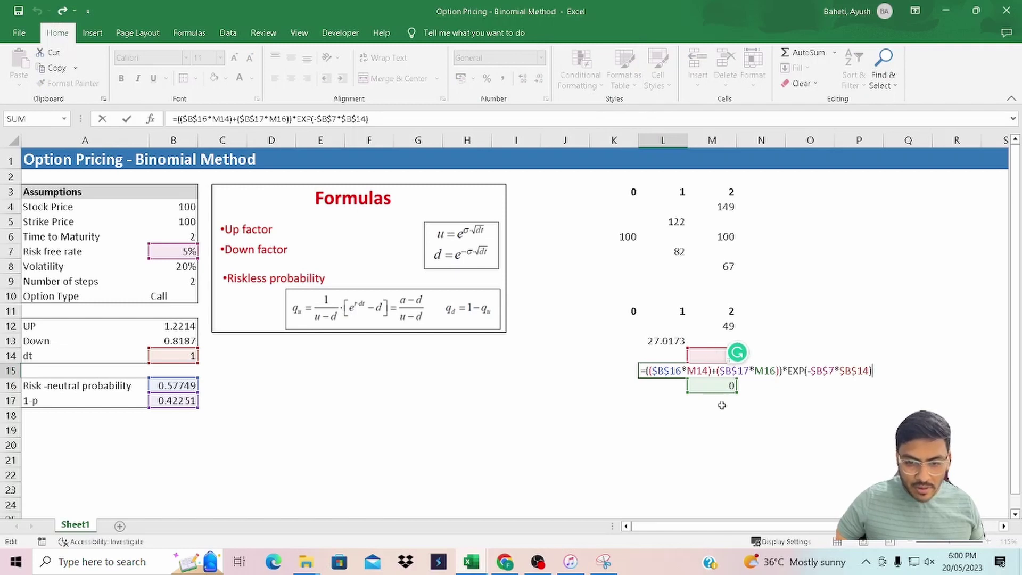
key(Escape)
key(F2)
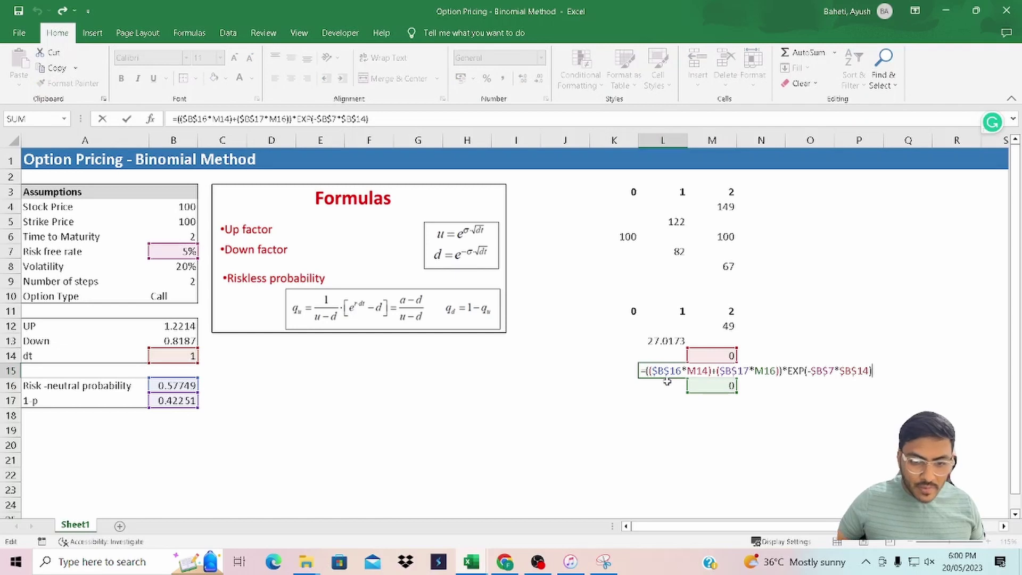
key(ctrl+Return)
- Copy the L15 formula into K14 to calculate the step 0 call price from L13 and L15
key(ctrl+c)
key(Up)
key(Left)
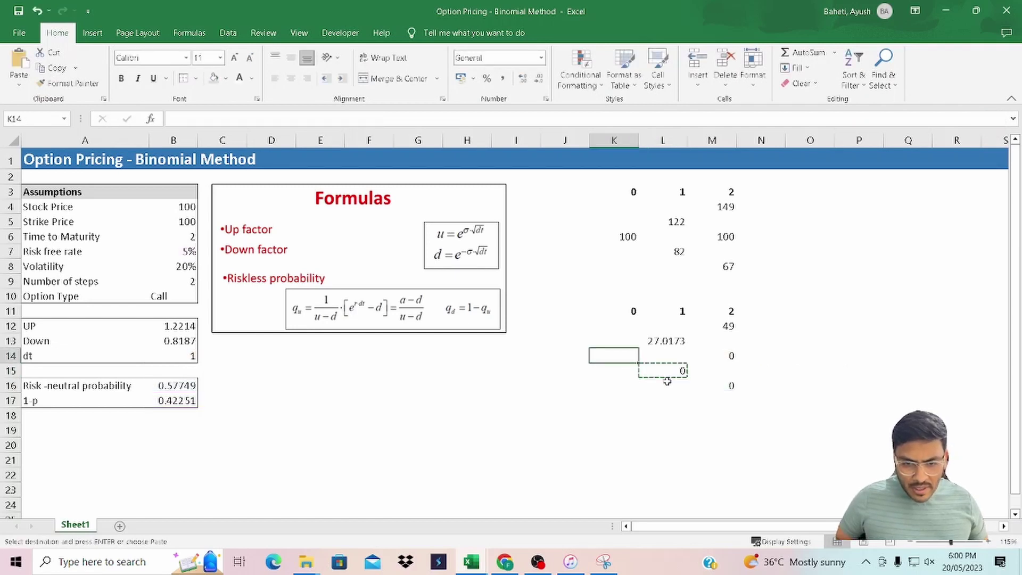
key(ctrl+v)
key(F2)
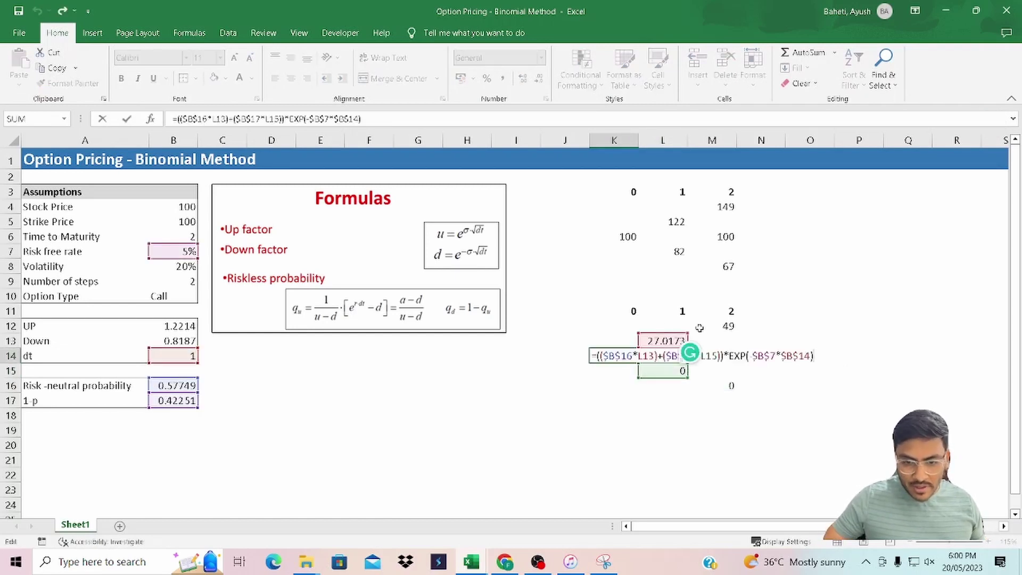
key(Escape)
key(Down)
key(Down)
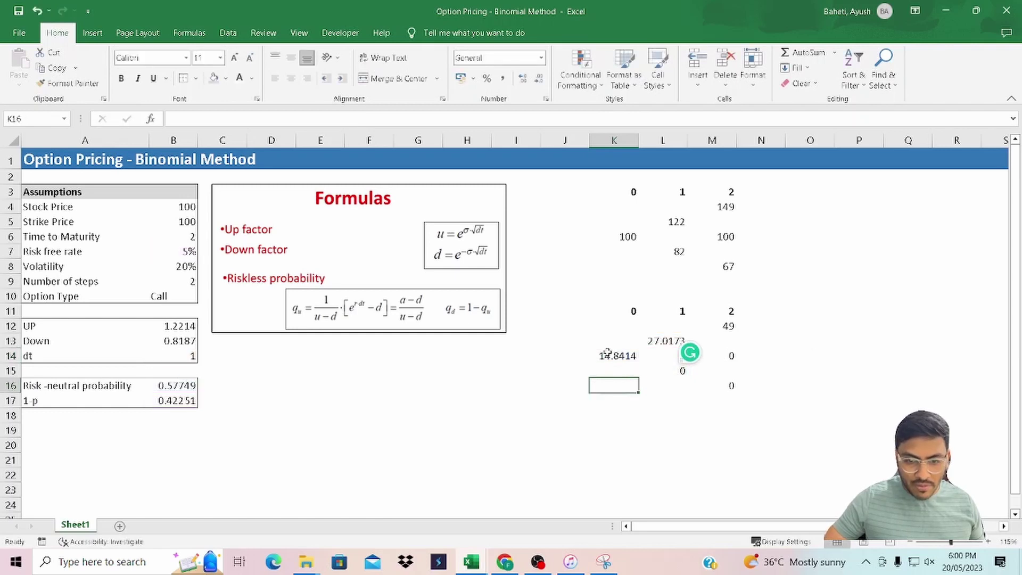
- Review the cell references used in the K14 call price formula
click(607, 354)
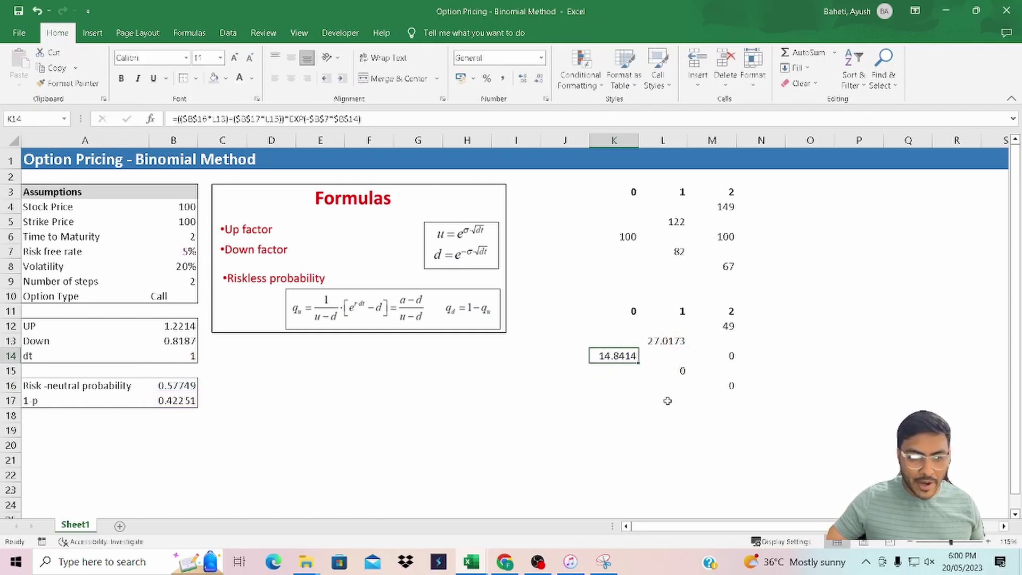
key(F2)
key(Escape)
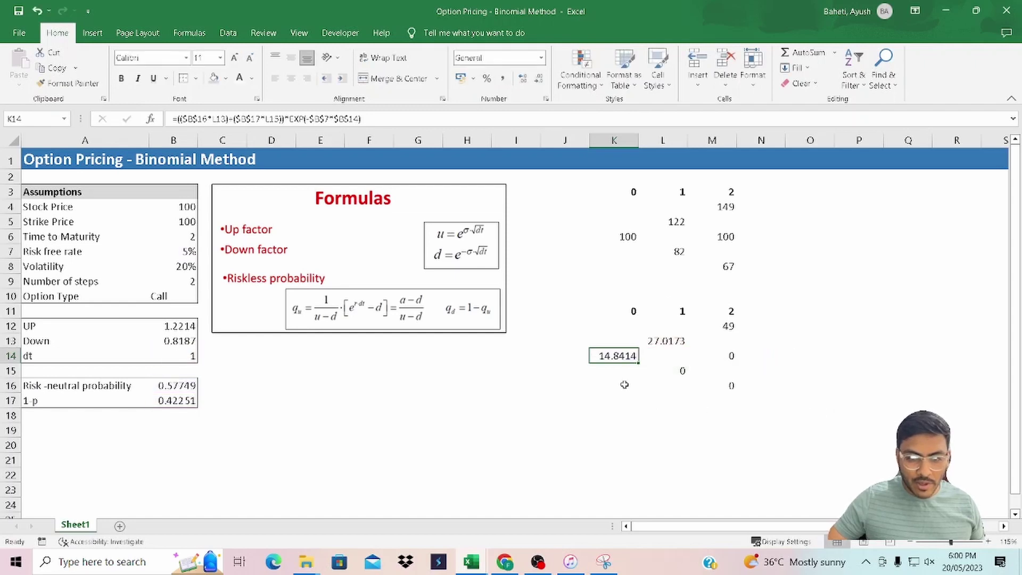
click(851, 325)
double_click(607, 356)
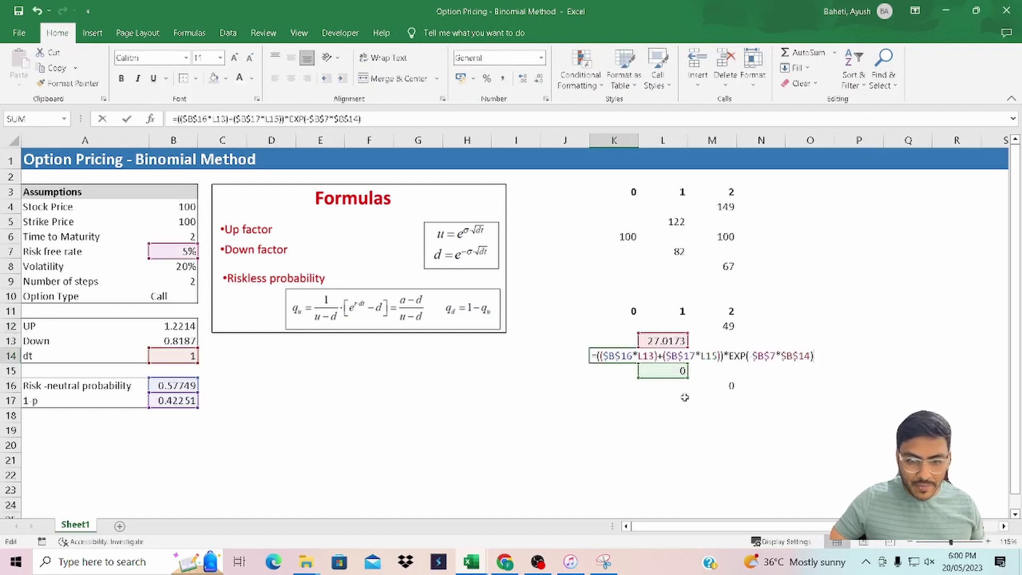
key(Escape)
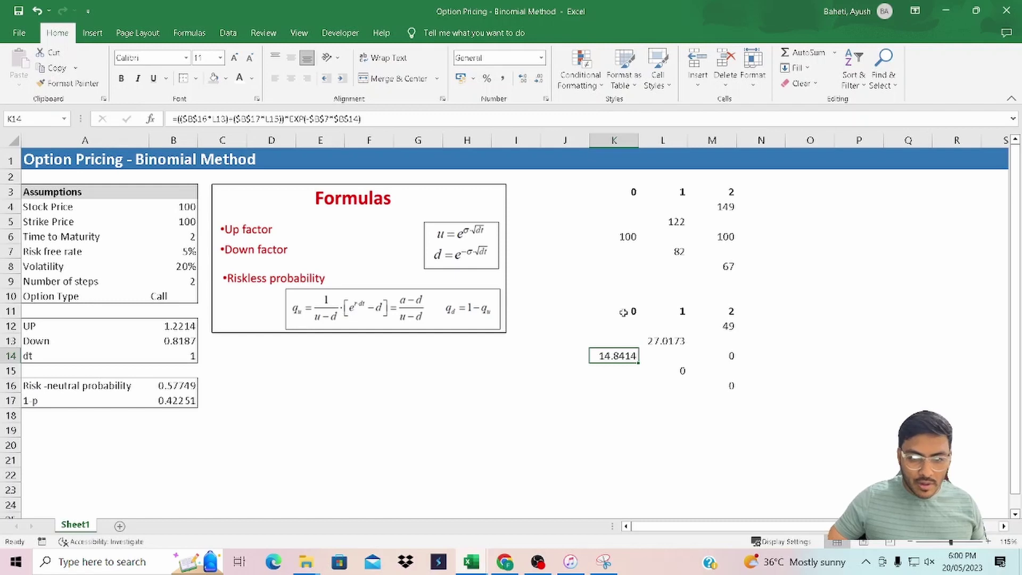
- Add an outside border around the option value tree in K11:M16
mouse_move(623, 313)
mouse_down()
mouse_move(598, 381)
mouse_move(715, 392)
mouse_up()
key(alt+h)
key(b)
key(s)
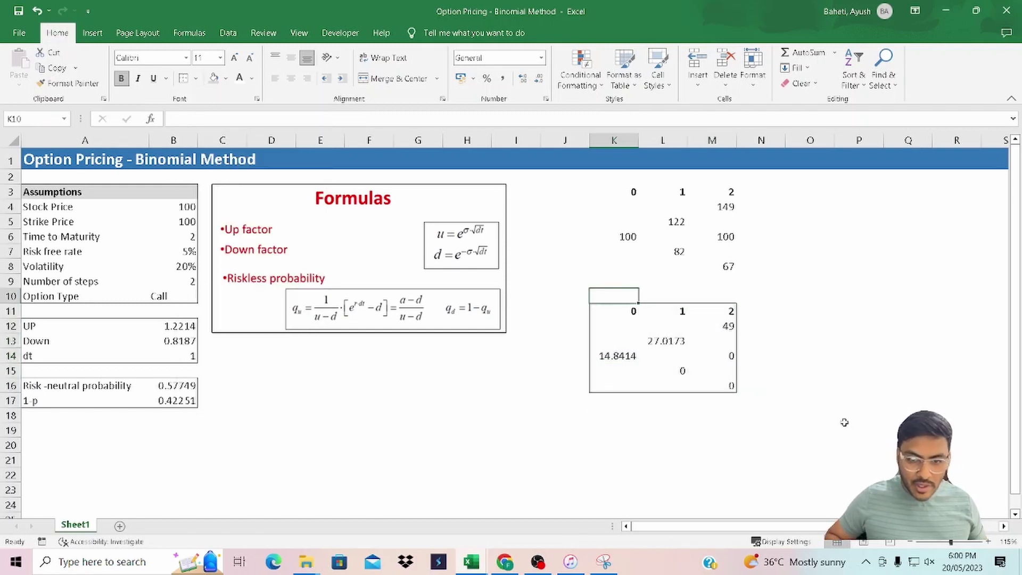
- Add an outside border around the stock price tree in K3:M8
key(Up)
key(Up)
key(Up)
key(Up)
key(Up)
key(Up)
key(Up)
key(Up)
key(Up)
key(Up)
key(Down)
key(Down)
key(shift+Down)
key(shift+Down)
key(shift+Down)
key(shift+Down)
key(shift+Down)
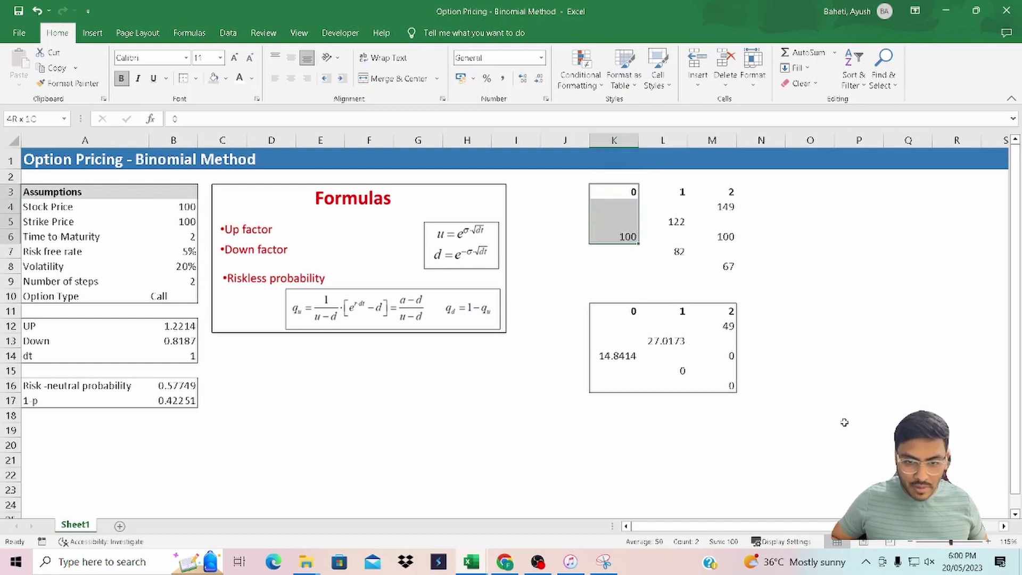
key(shift+Right)
key(shift+Right)
key(alt+h)
key(b)
key(s)
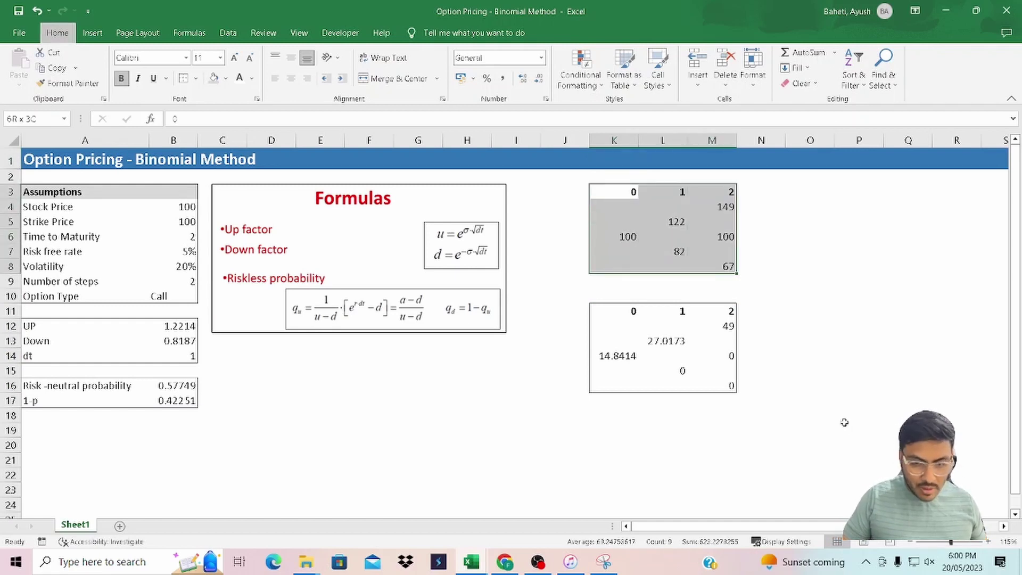
- Enter the heading Price Movement in K2, above the stock price tree
key(Up)
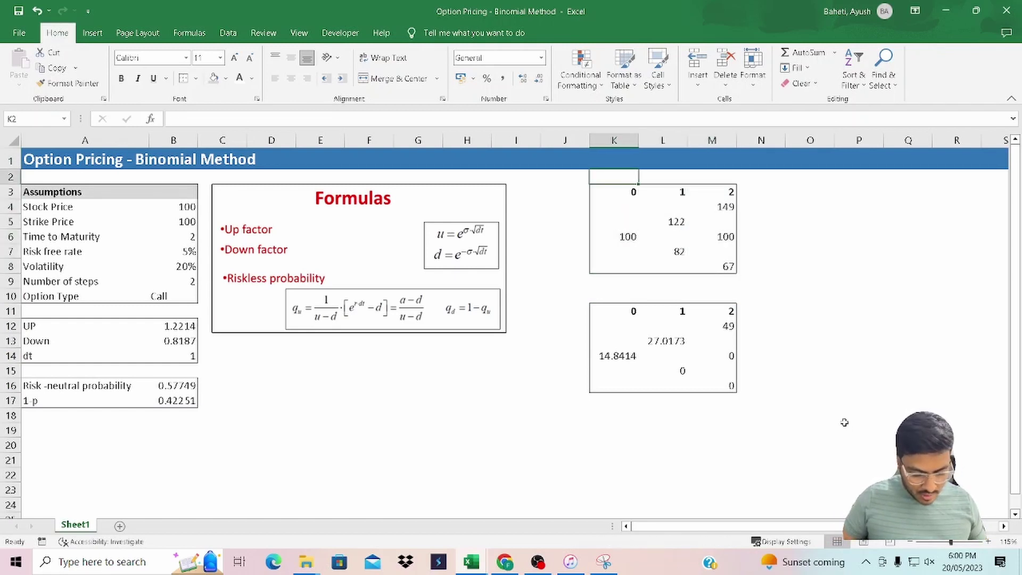
text(Price Mov)
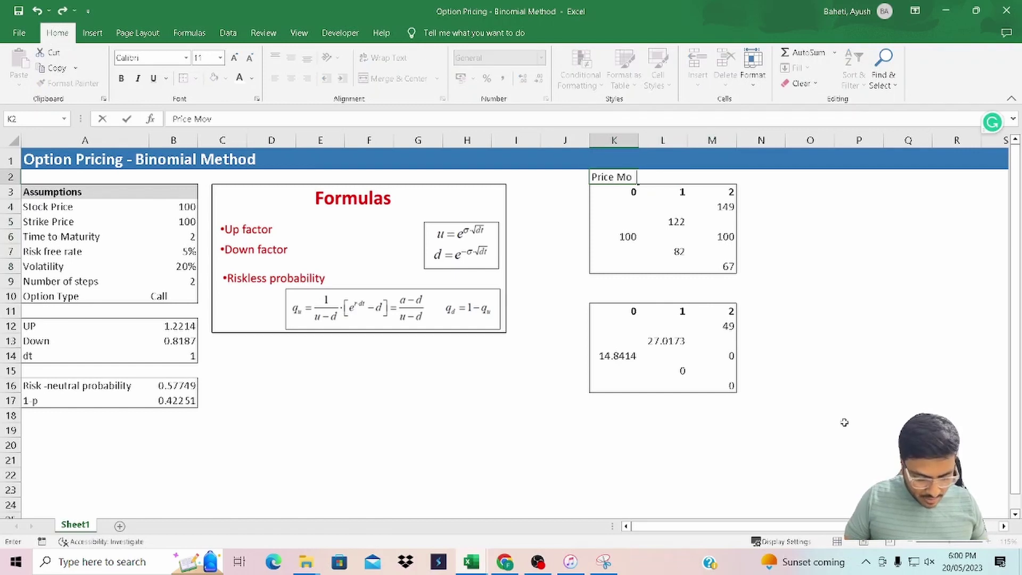
text(ement)
key(Return)
- Enter the heading Call Value in K10, above the option value tree
key(Down)
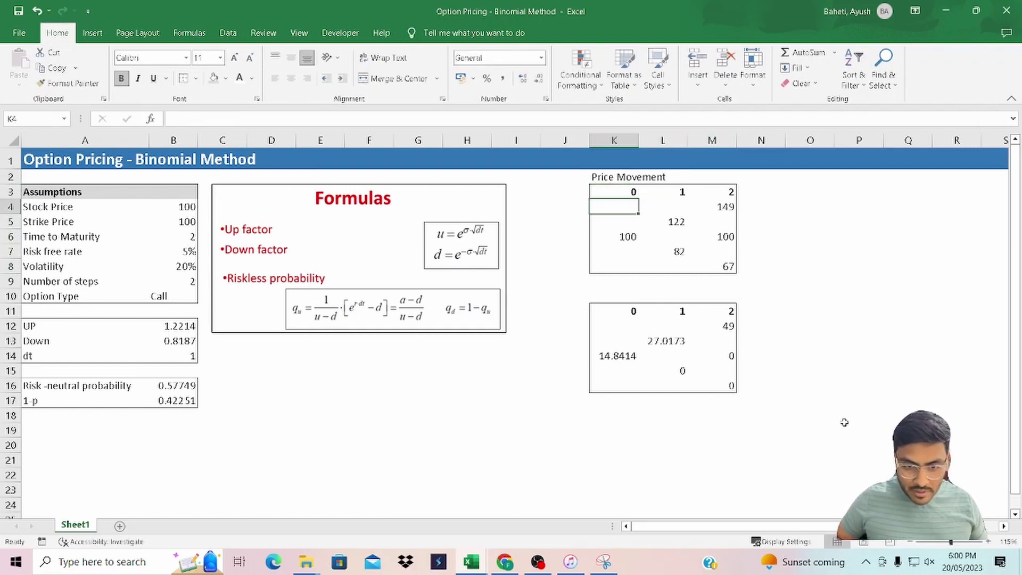
key(Down)
key(Down)
key(Down)
key(Down)
key(Down)
key(Down)
text(Ca)
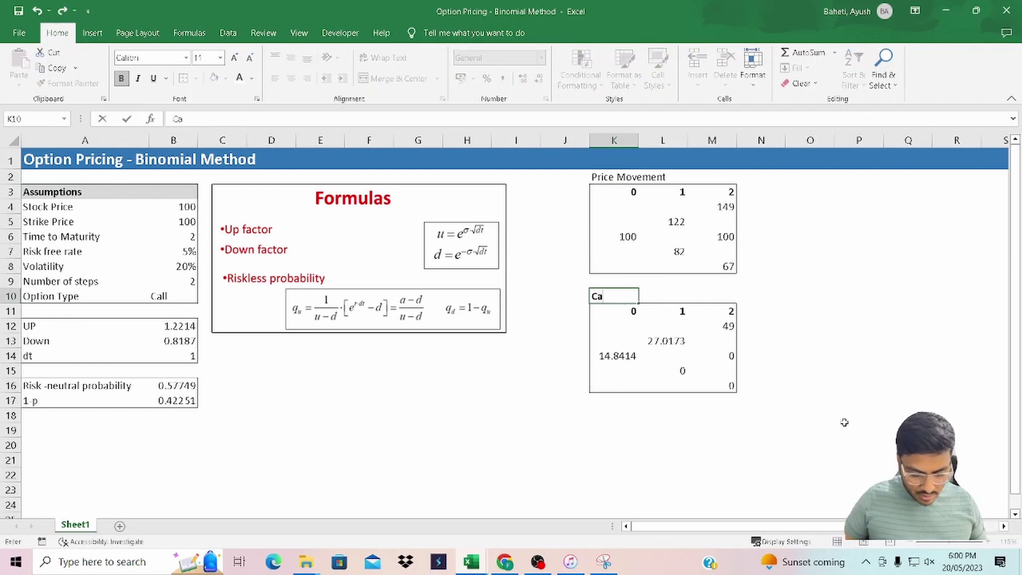
text(ll Value)
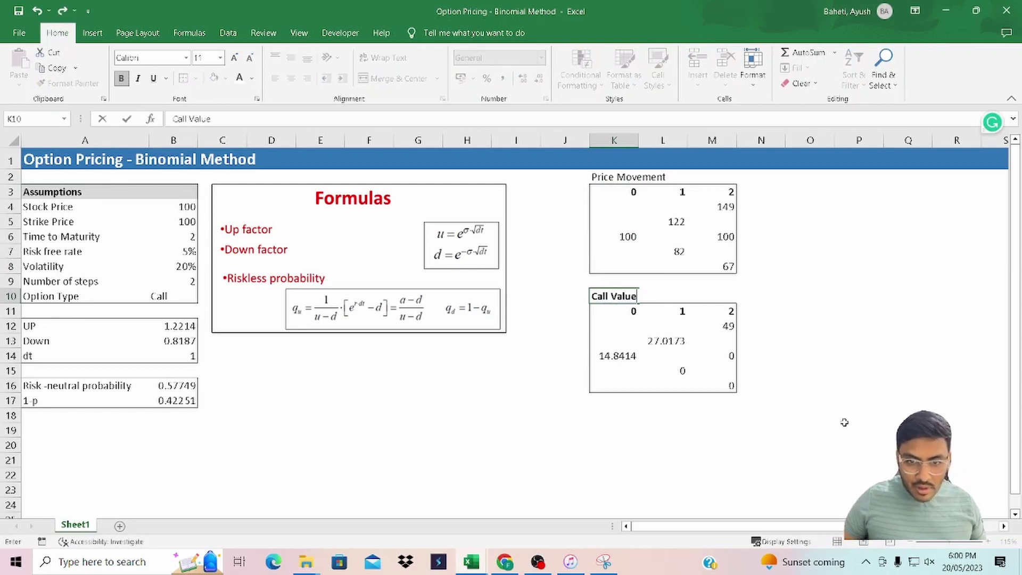
key(Return)
- Make the Call Value and Price Movement headings in K10 and K2 bold
key(Up)
key(ctrl+b)
key(Up)
key(Up)
key(Up)
key(Up)
key(Up)
key(Up)
key(Up)
key(Up)
key(ctrl+b)
- Format the call price in K14 as bold with one decimal place and an outside border
key(Down)
key(Down)
key(Down)
key(Down)
key(Down)
key(Down)
key(Down)
key(Down)
key(Down)
key(Down)
key(Down)
key(Down)
key(ctrl+b)
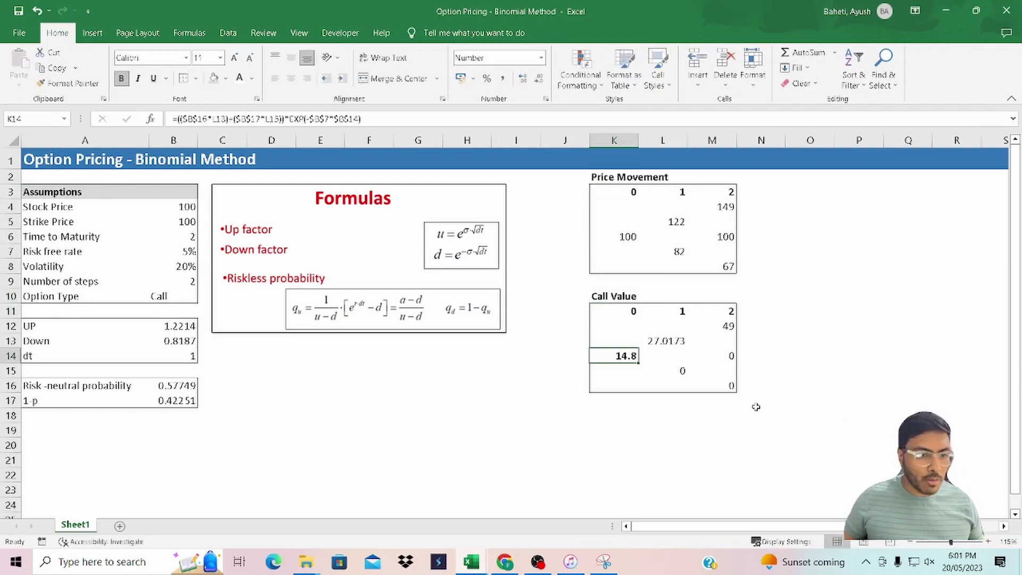
- Check the time to maturity in B6 and the step 2 stock price formulas in M6 and M8
click(190, 239)
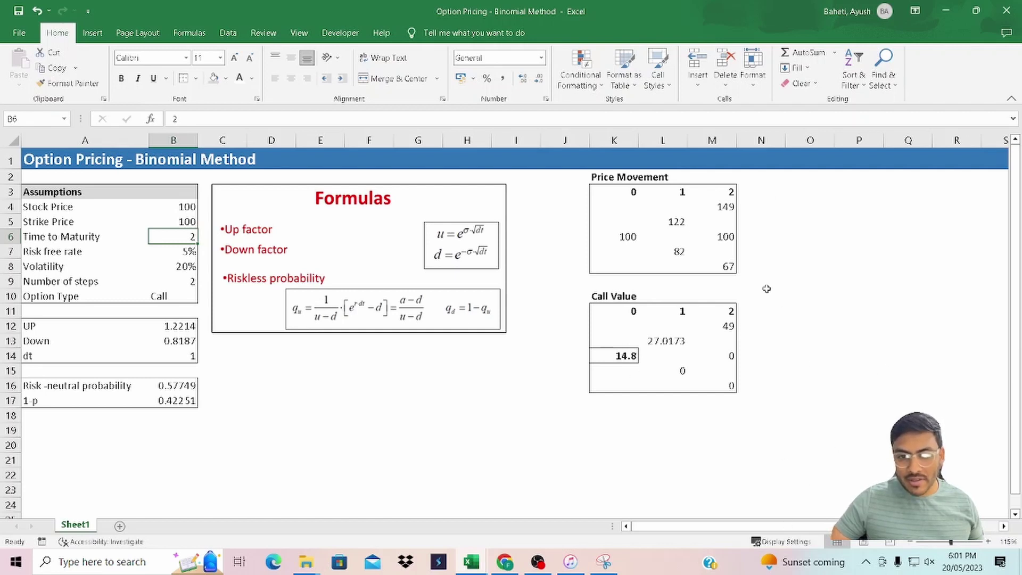
click(728, 213)
click(719, 238)
double_click(720, 237)
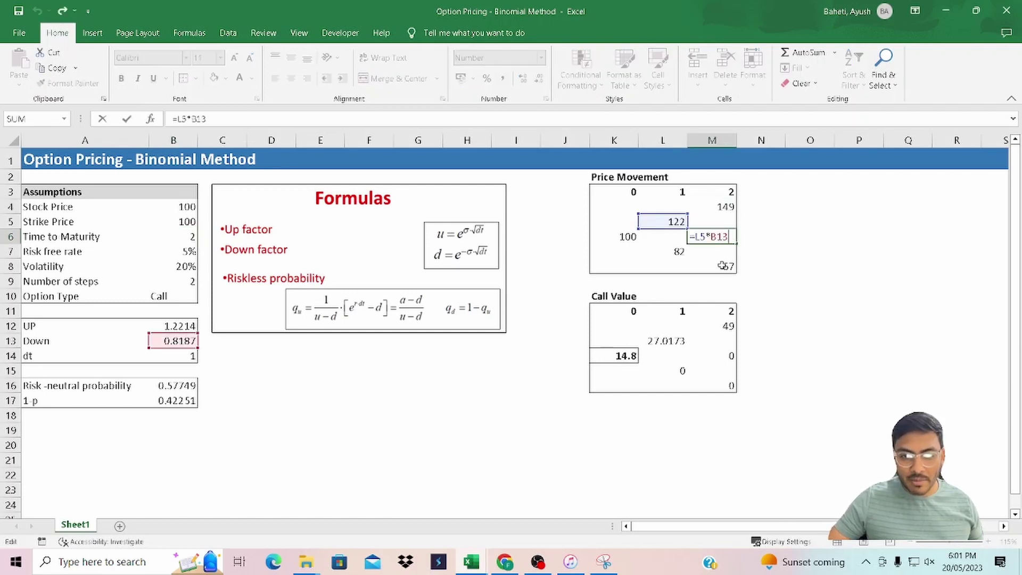
click(718, 266)
double_click(719, 266)
key(Escape)
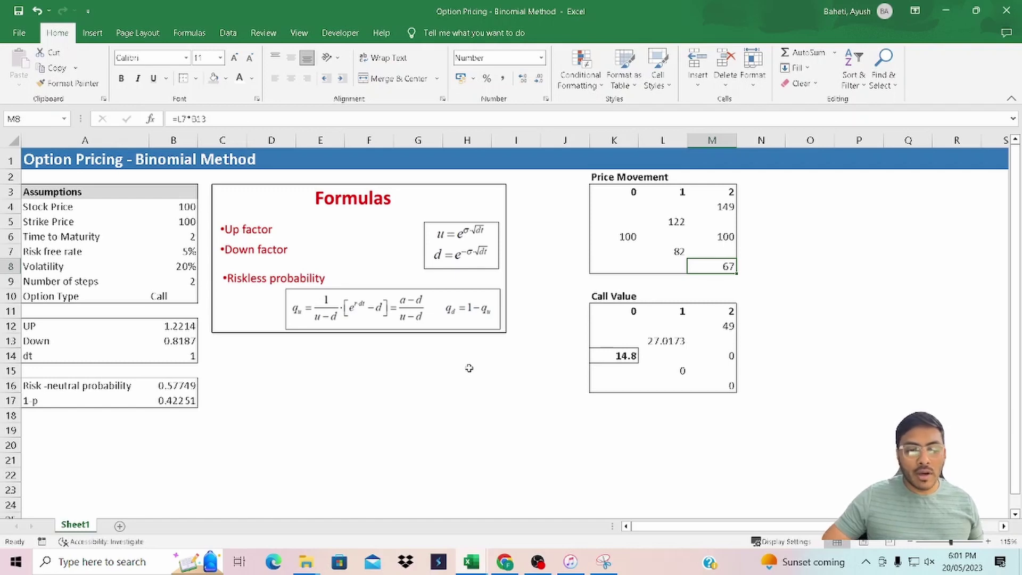
- Switch to Chrome, search for chatgpt in a new tab and open the ChatGPT chat page
click(505, 562)
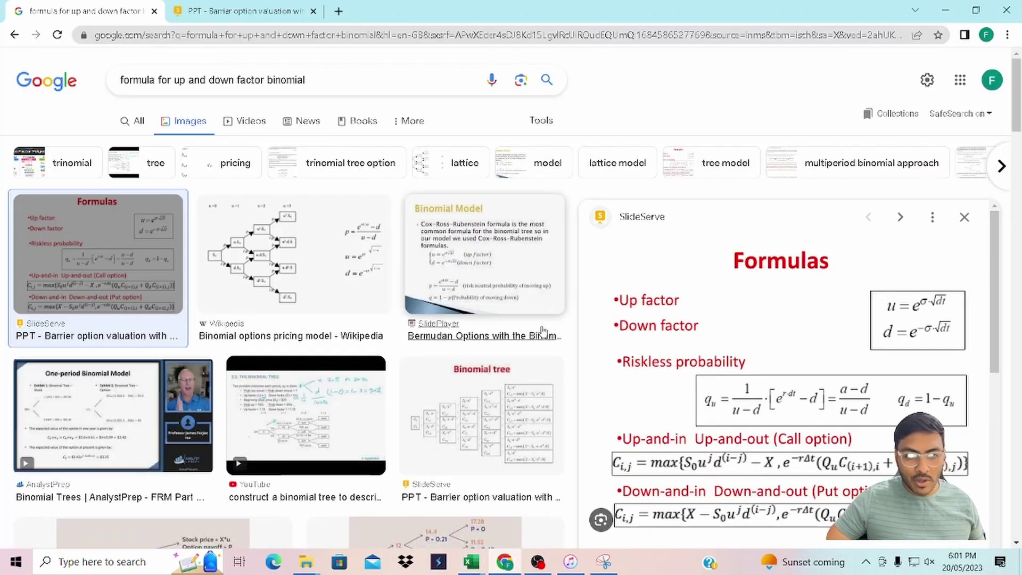
click(339, 11)
click(349, 35)
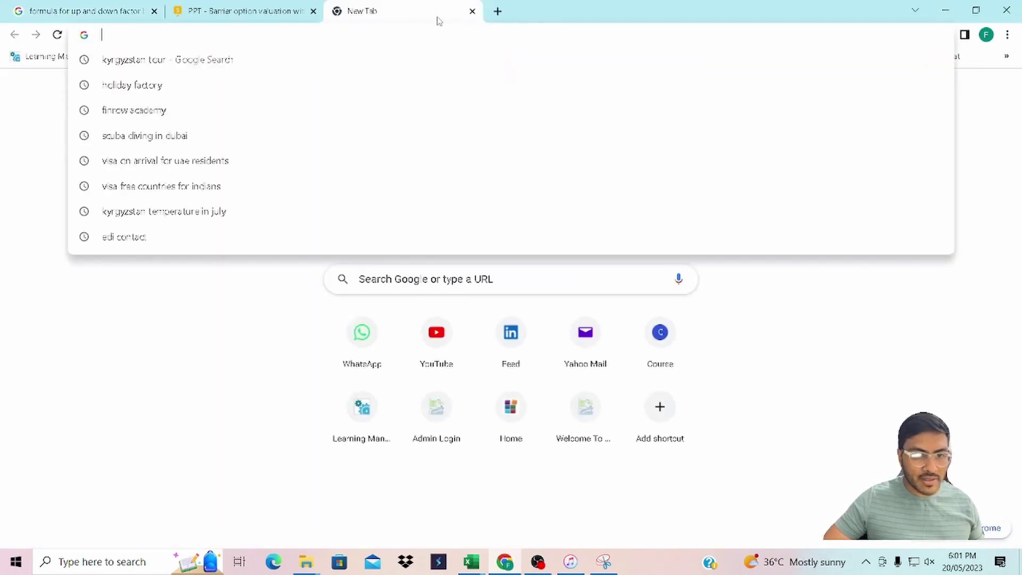
text(cha)
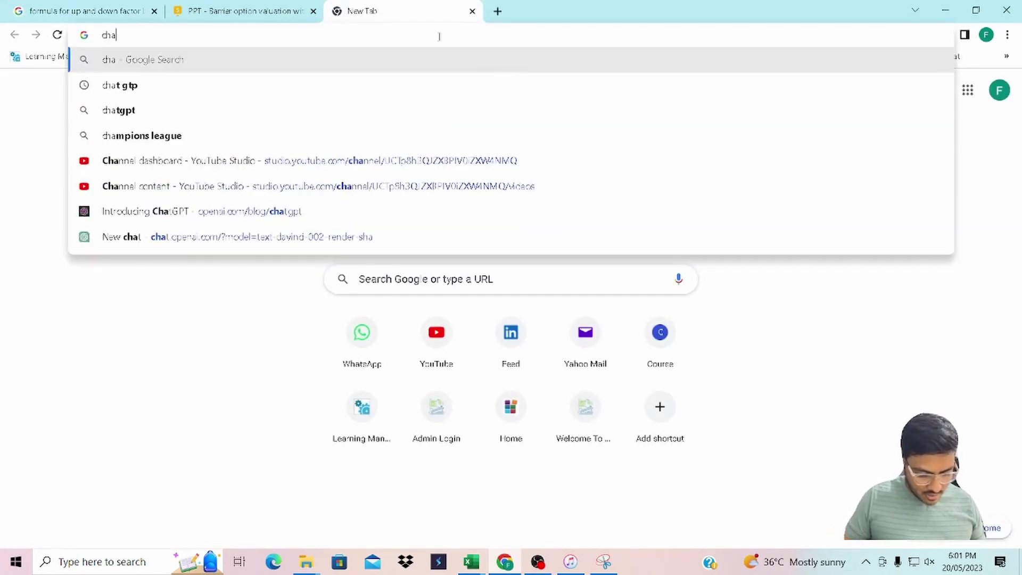
text(tgpt)
key(Return)
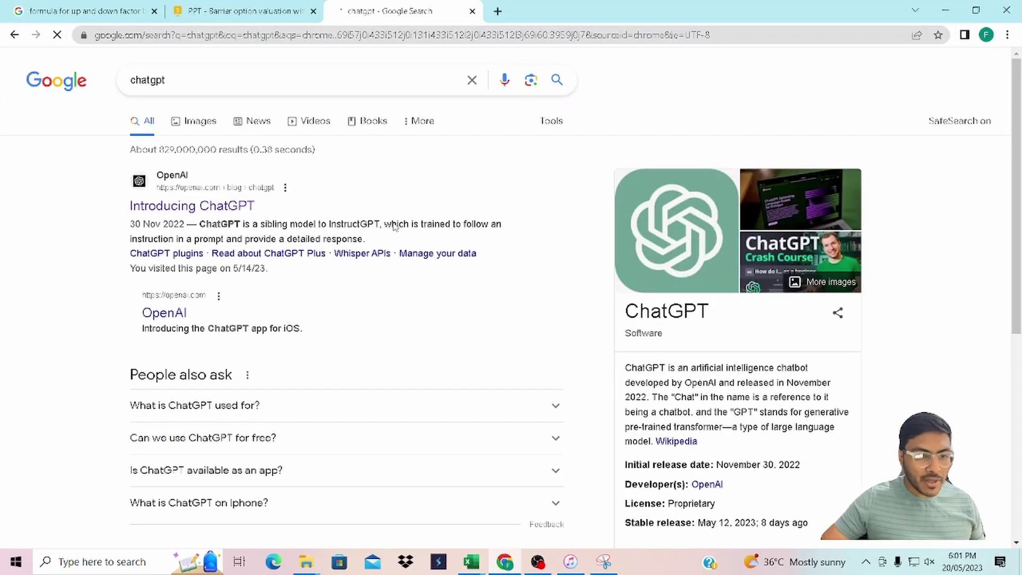
click(192, 206)
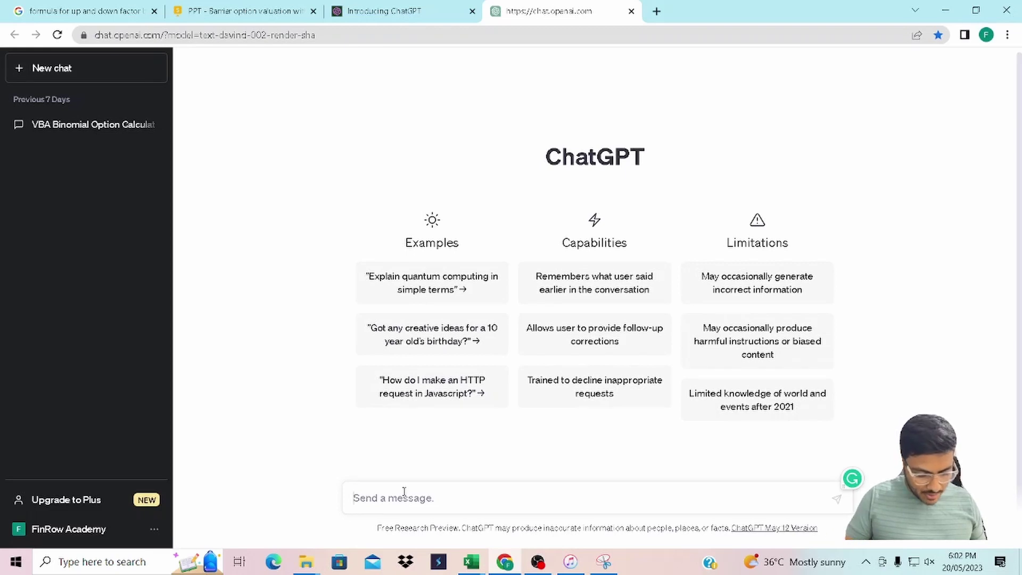
- Ask ChatGPT for "VBA code for binomial call option", correcting the misspelled word binomial before sending
text(VBA code)
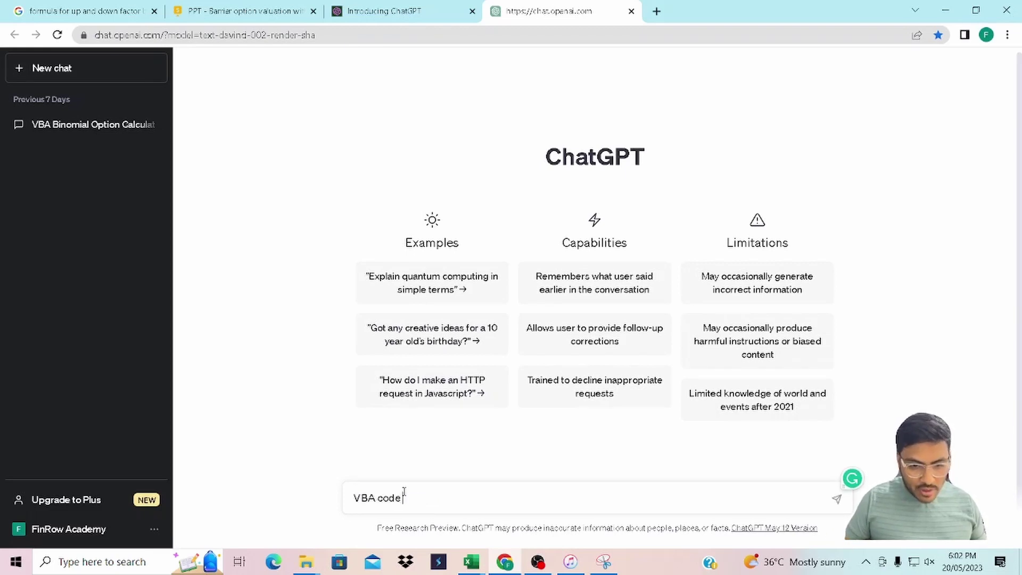
text( for bion)
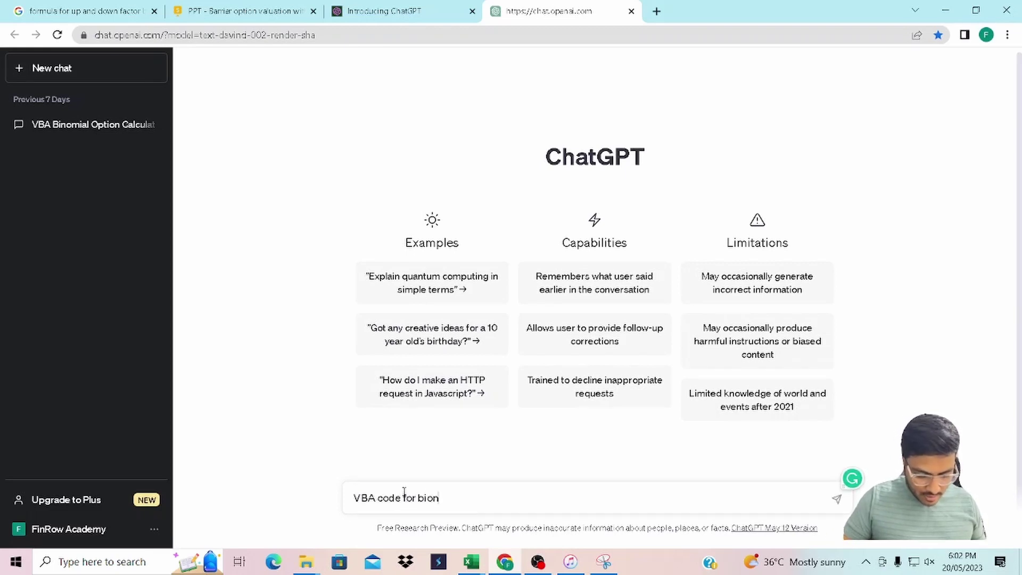
text(omial call option)
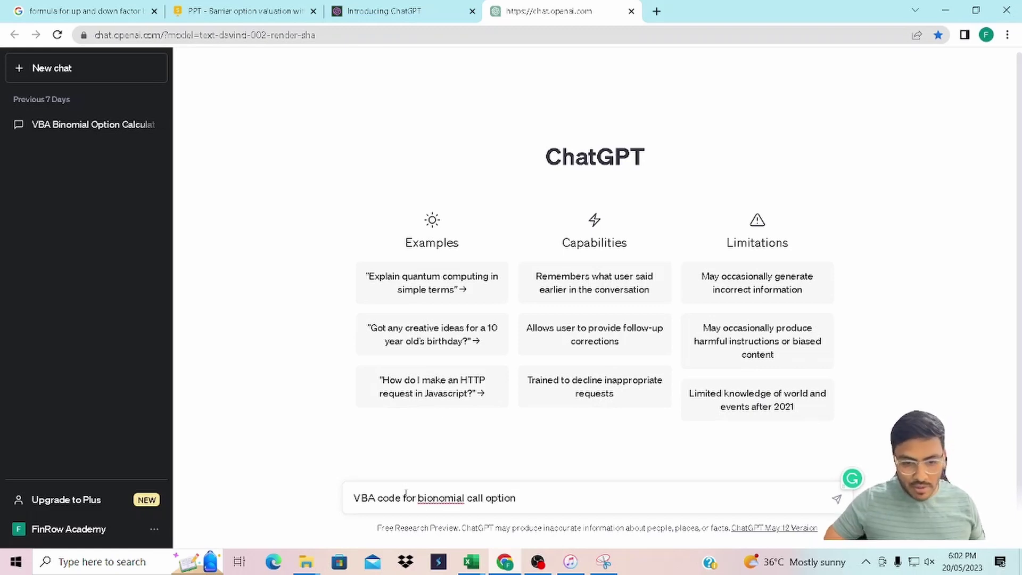
right_click(438, 499)
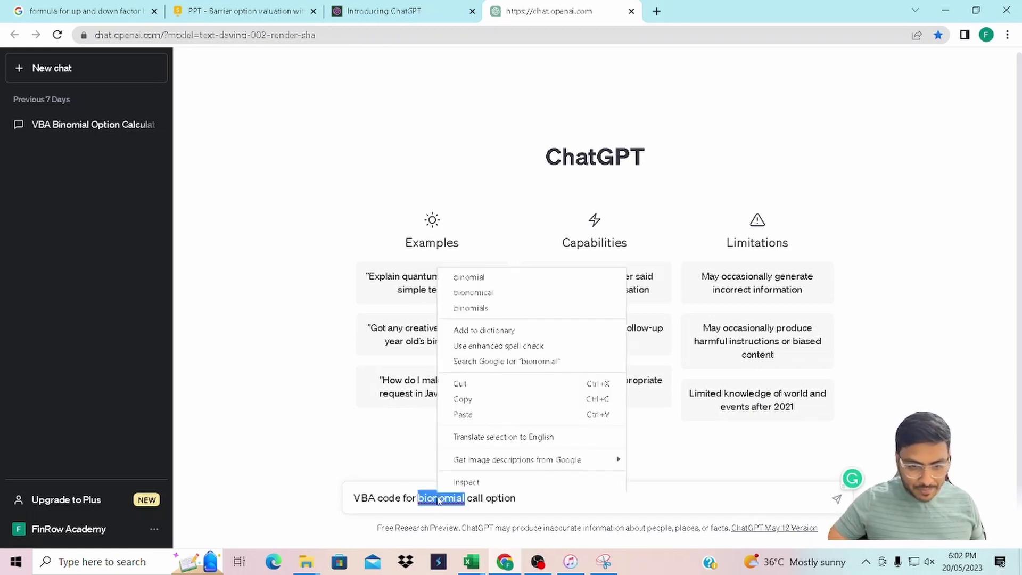
click(468, 277)
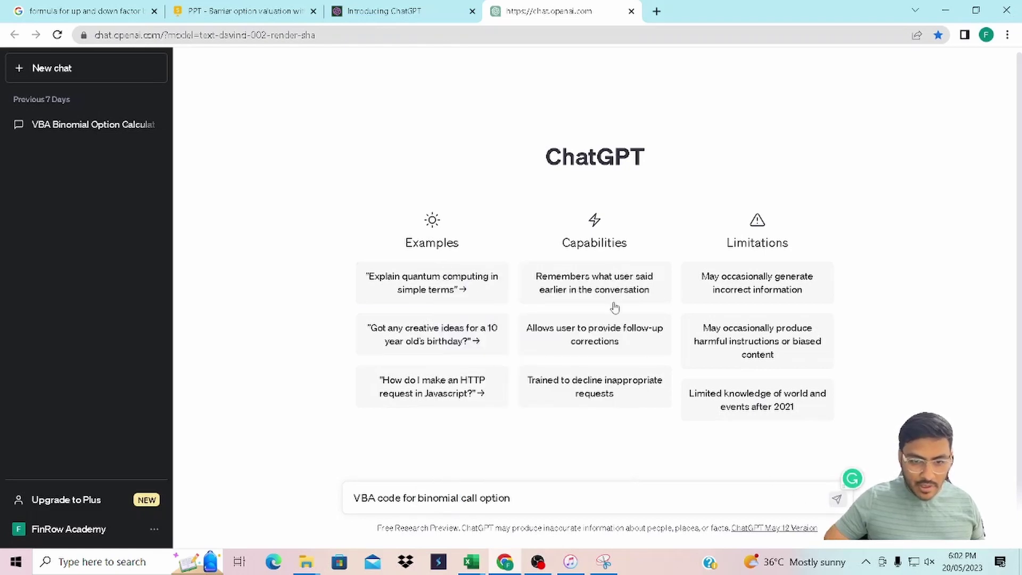
key(Return)
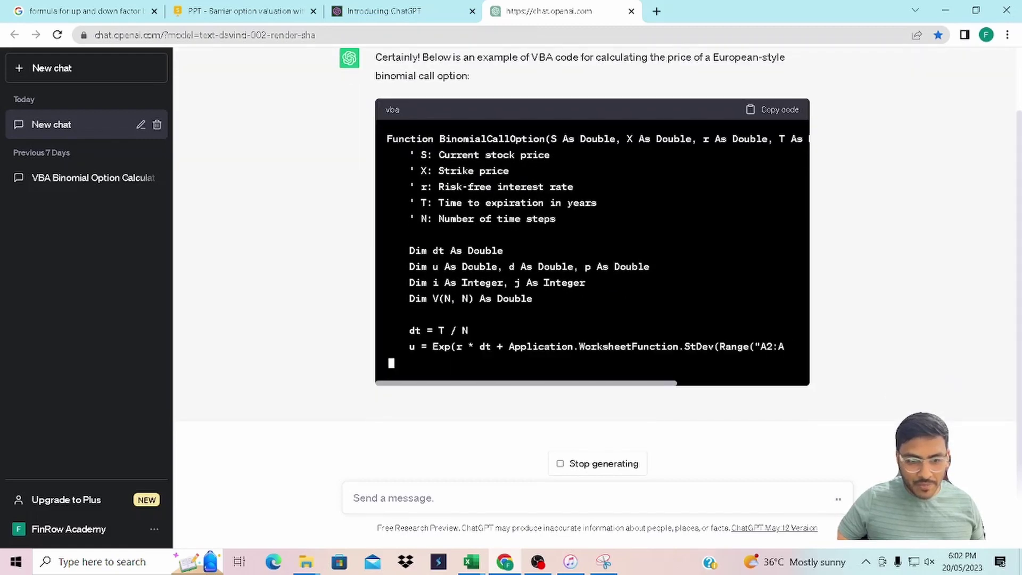
- Review the generated BinomialCallOption code and its test example, and regenerate the response
scroll(607, 282, up, 1)
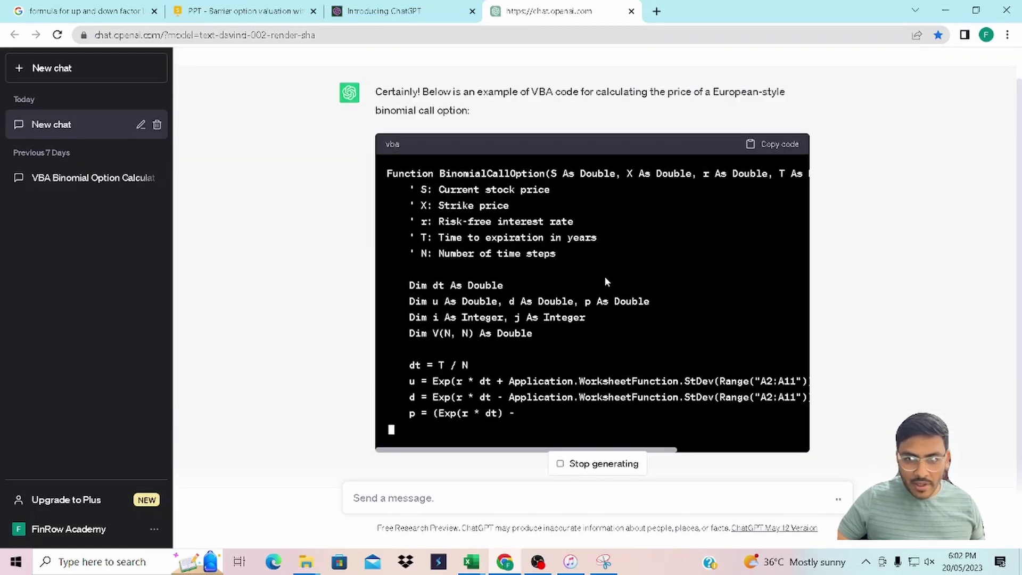
scroll(606, 282, up, 1)
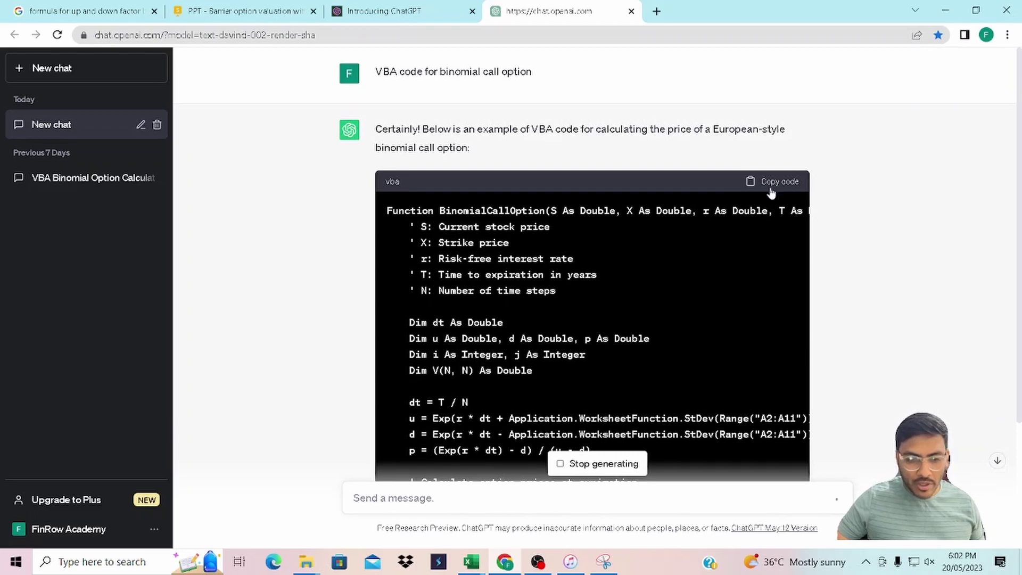
scroll(592, 280, up, 3)
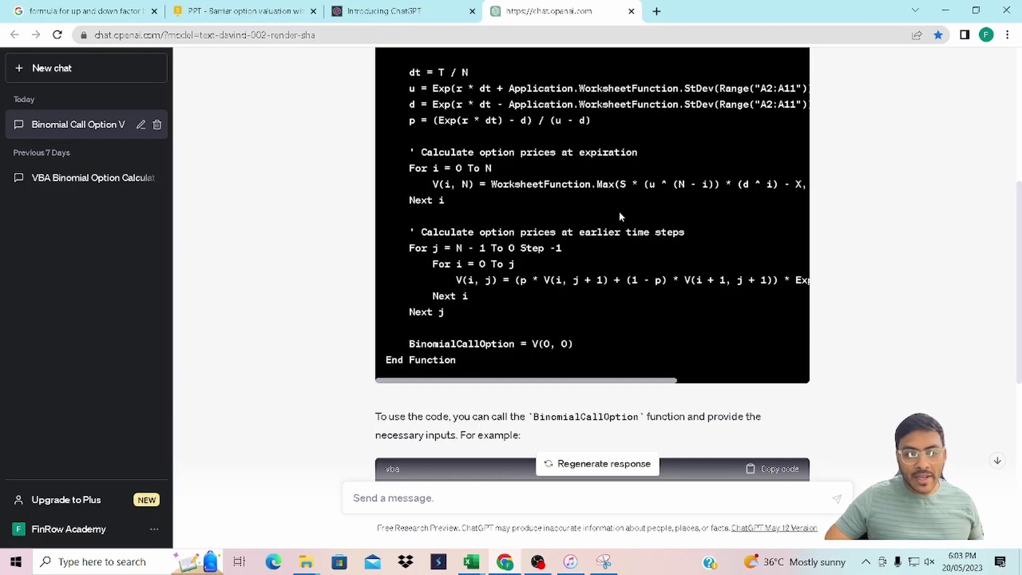
scroll(619, 215, up, 5)
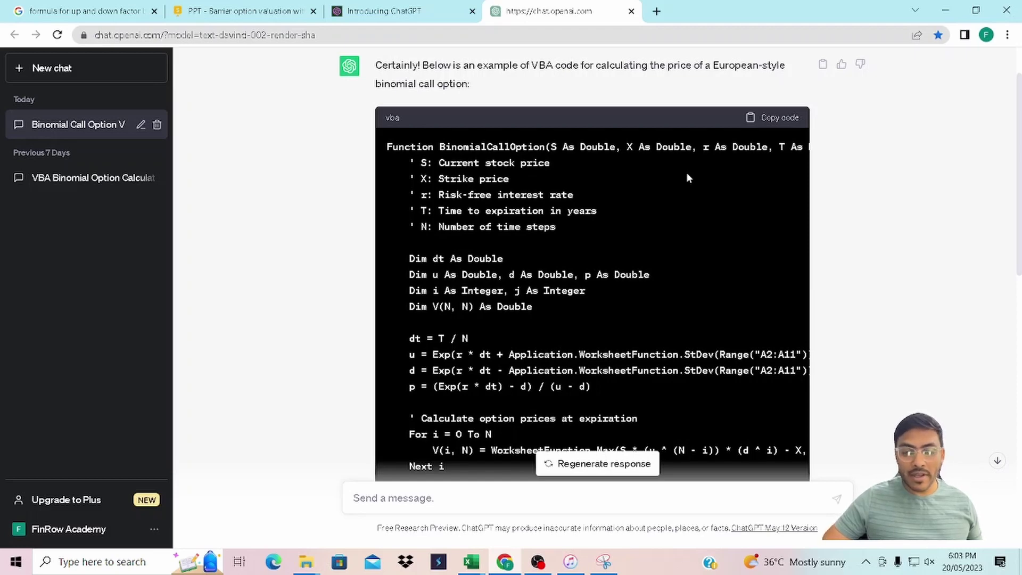
scroll(686, 237, down, 13)
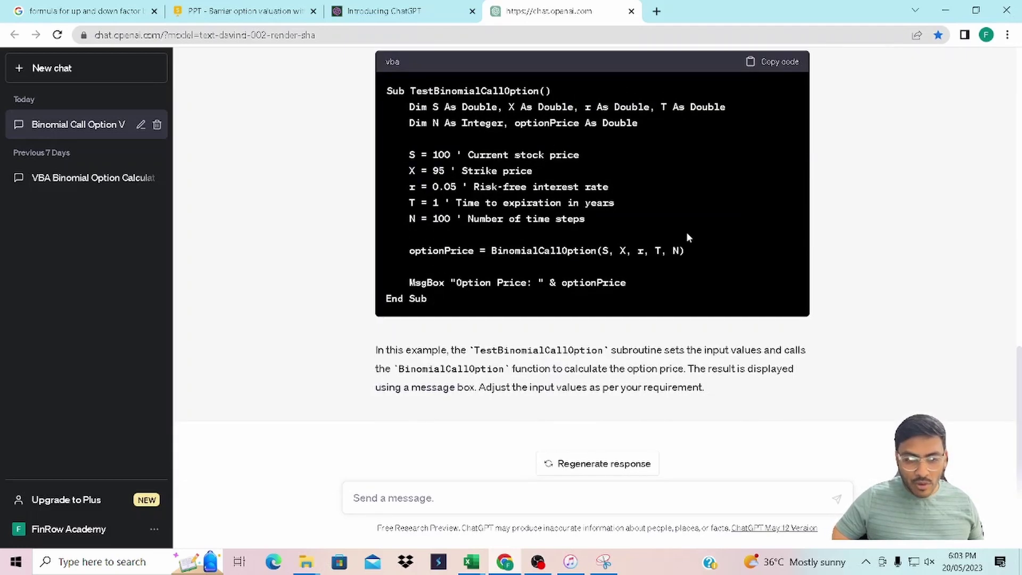
click(589, 464)
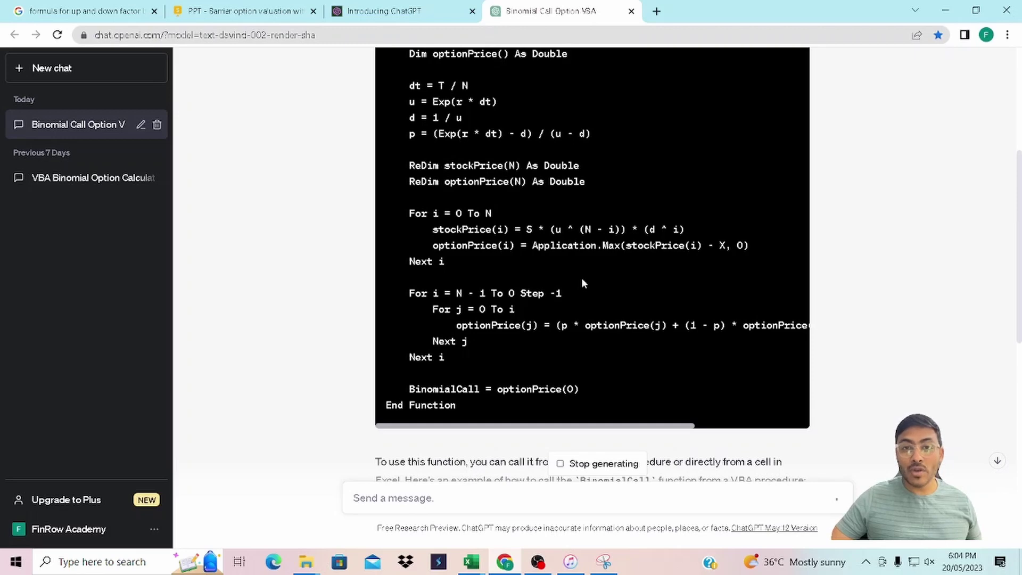
scroll(581, 277, up, 4)
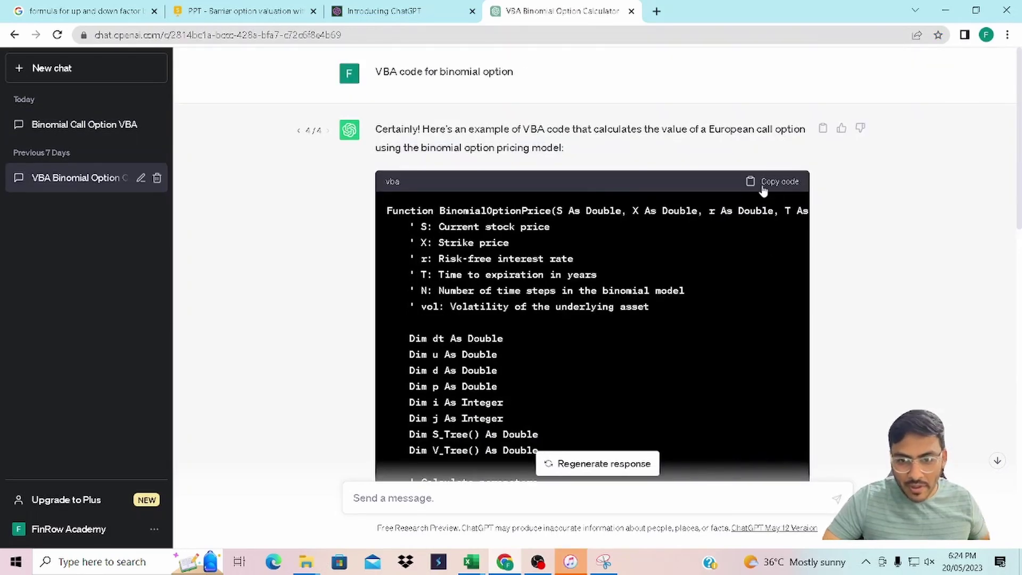
- Copy the BinomialOptionPrice function code from the earlier binomial option chat, switch to Excel and clear cell K20 under Macro Code
click(763, 186)
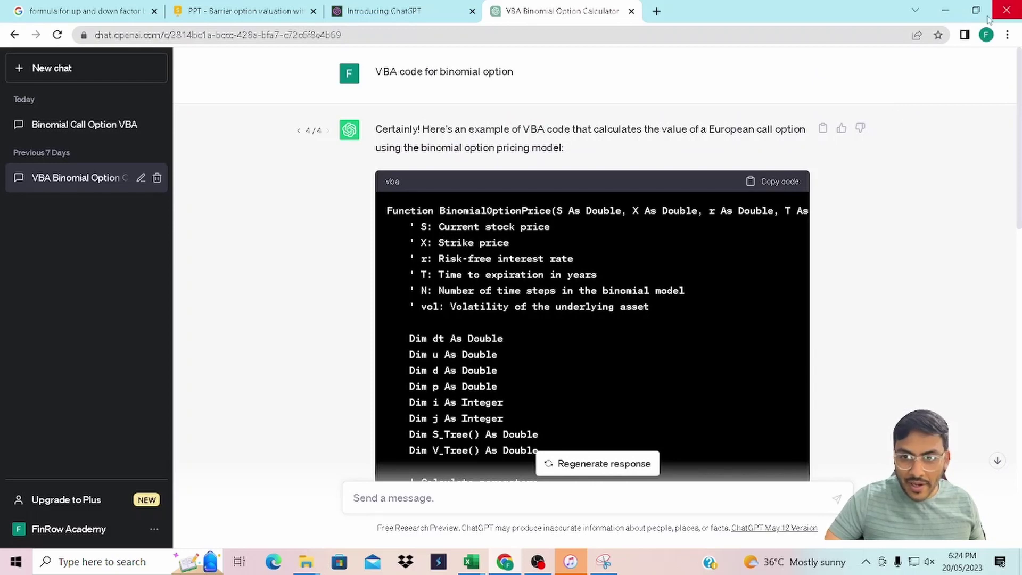
click(947, 11)
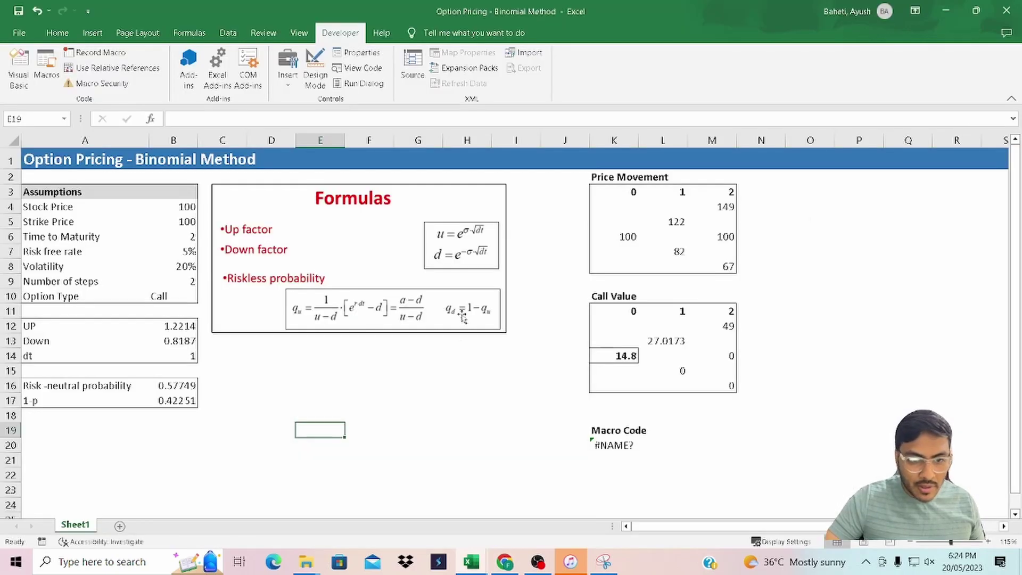
click(614, 445)
key(Delete)
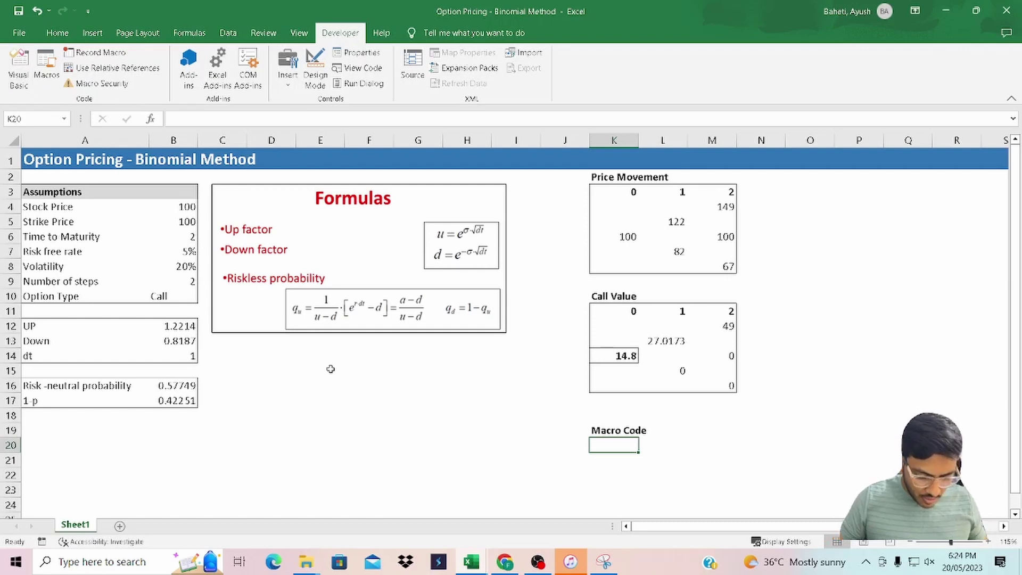
- Insert a new module in the Option Pricing - Binomial Method VBA project and paste the copied BinomialOptionPrice code into it
key(alt+F11)
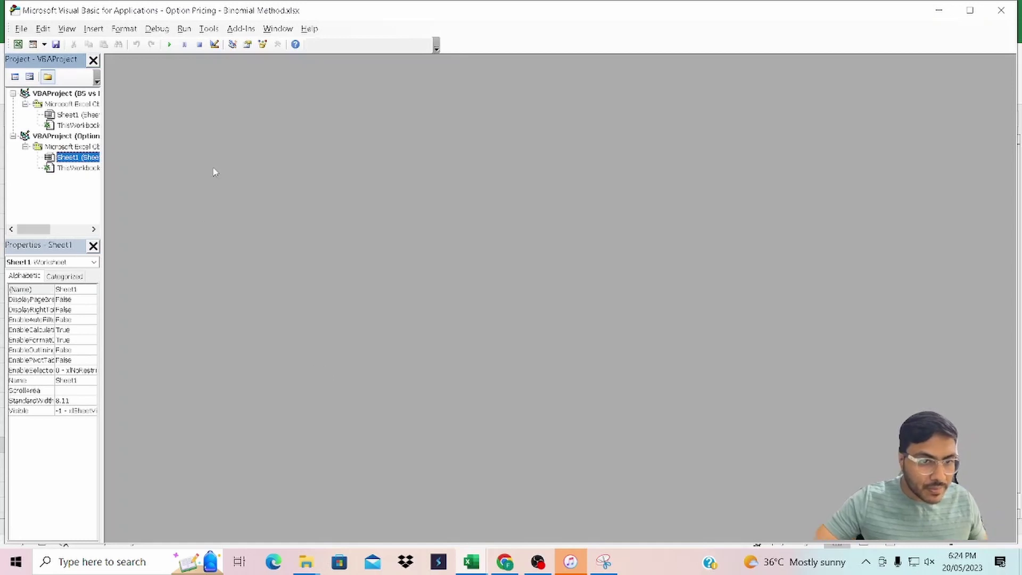
click(93, 29)
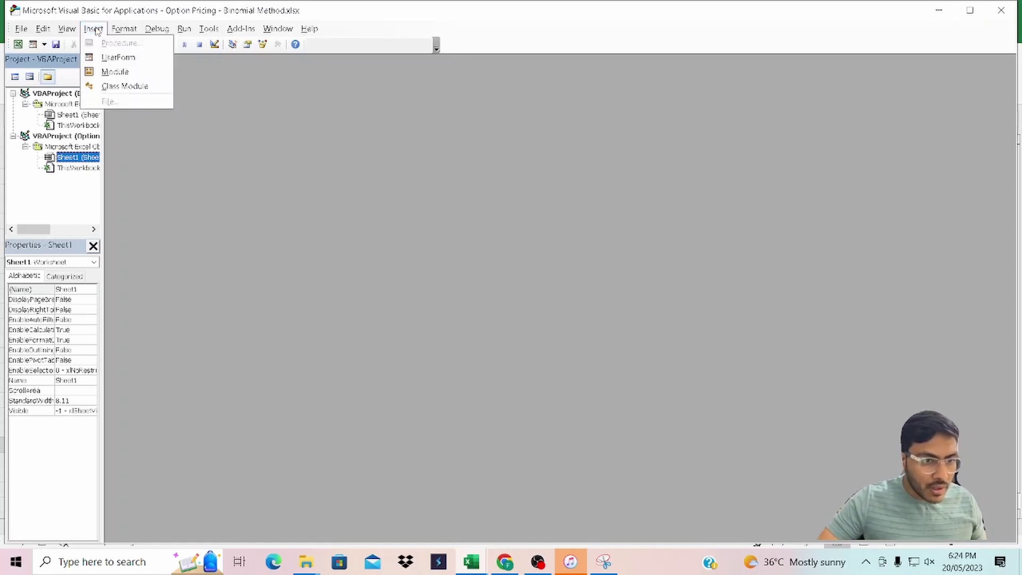
click(125, 71)
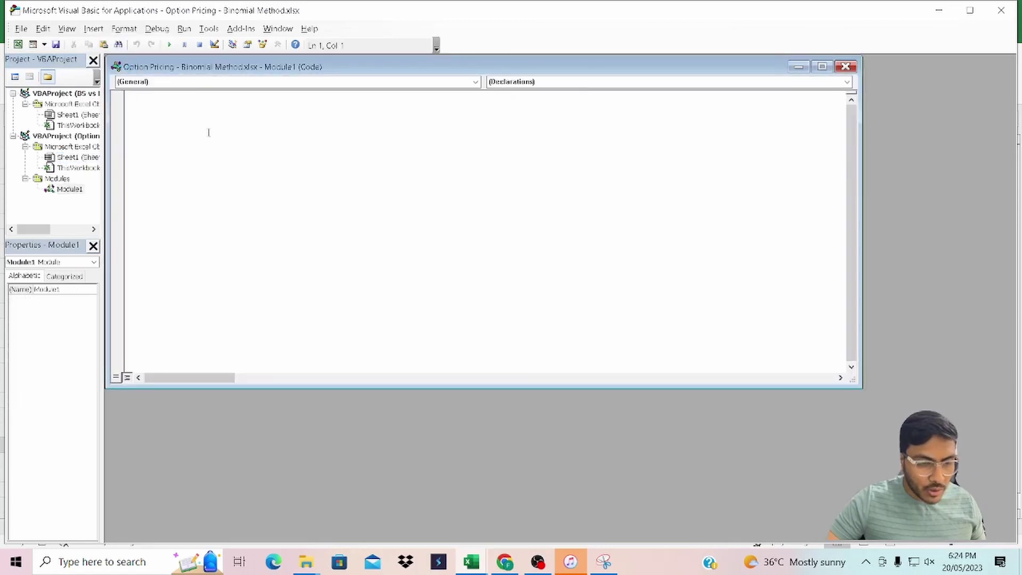
key(ctrl+v)
scroll(236, 214, up, 8)
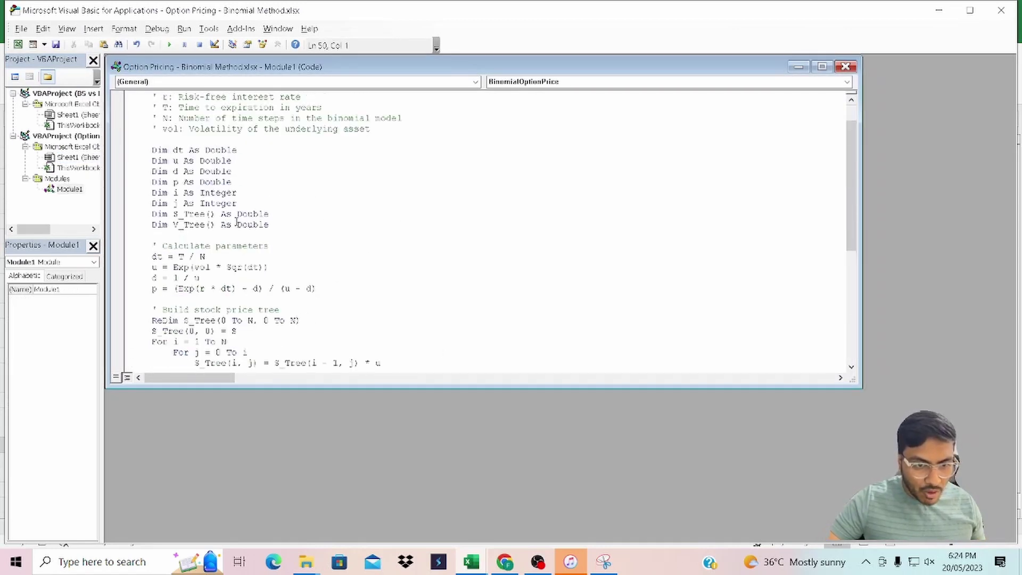
key(ctrl+Up)
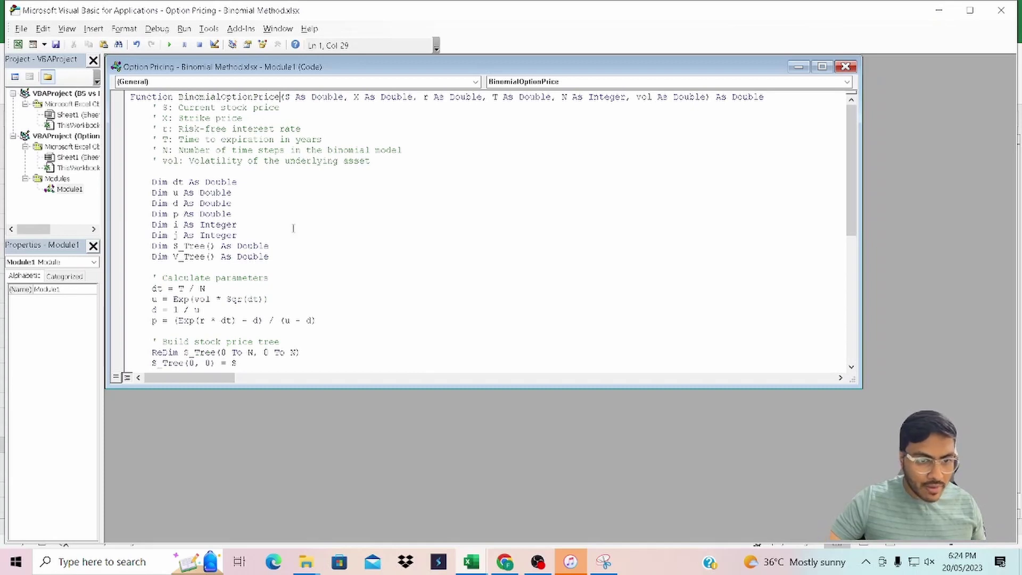
drag(179, 97, 276, 97)
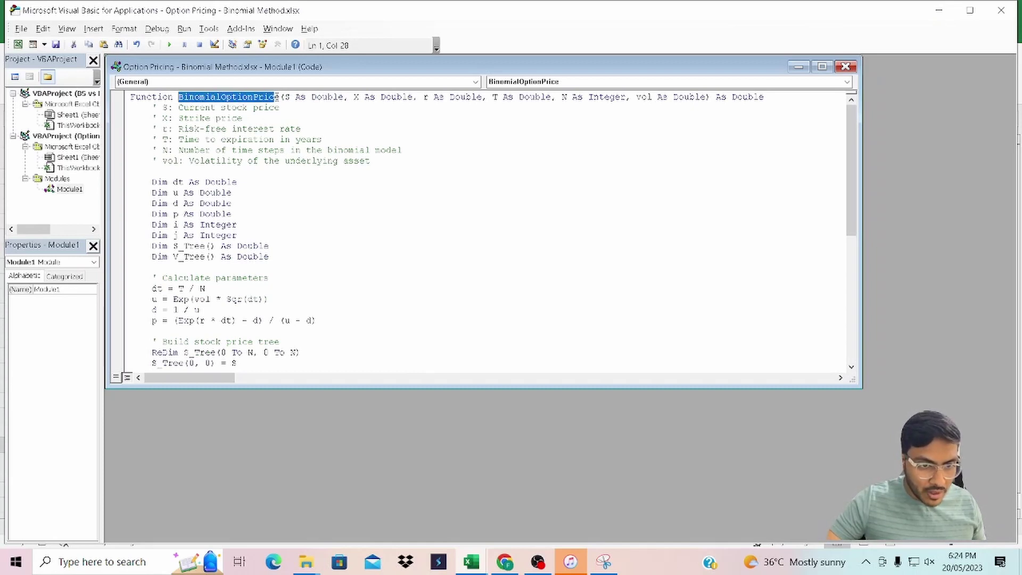
click(326, 182)
- Save the workbook as an Excel Macro-Enabled Workbook named Option Pricing - Binomial Method and return to the VBA editor
key(ctrl+s)
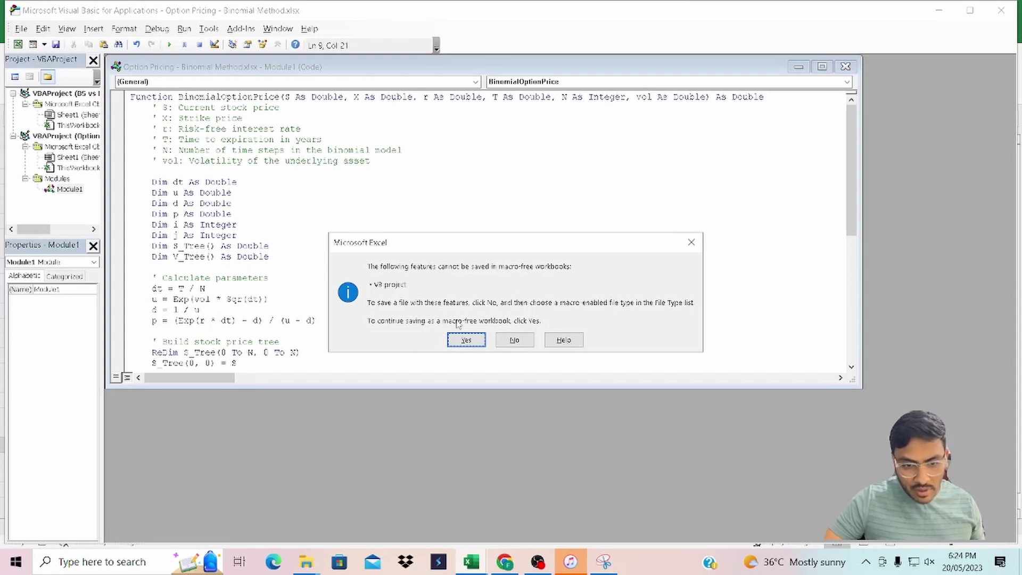
click(514, 339)
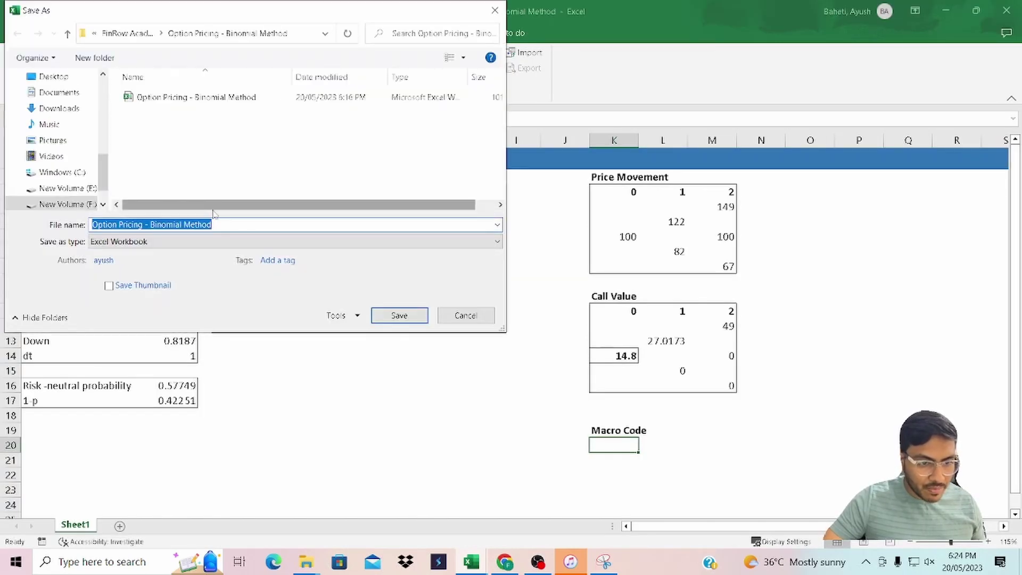
click(219, 224)
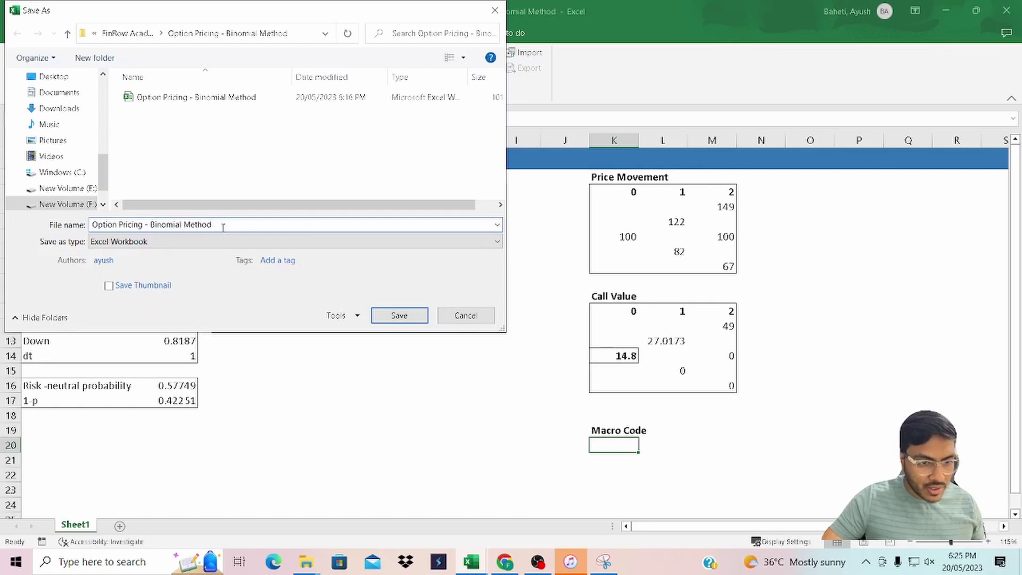
click(394, 241)
click(183, 252)
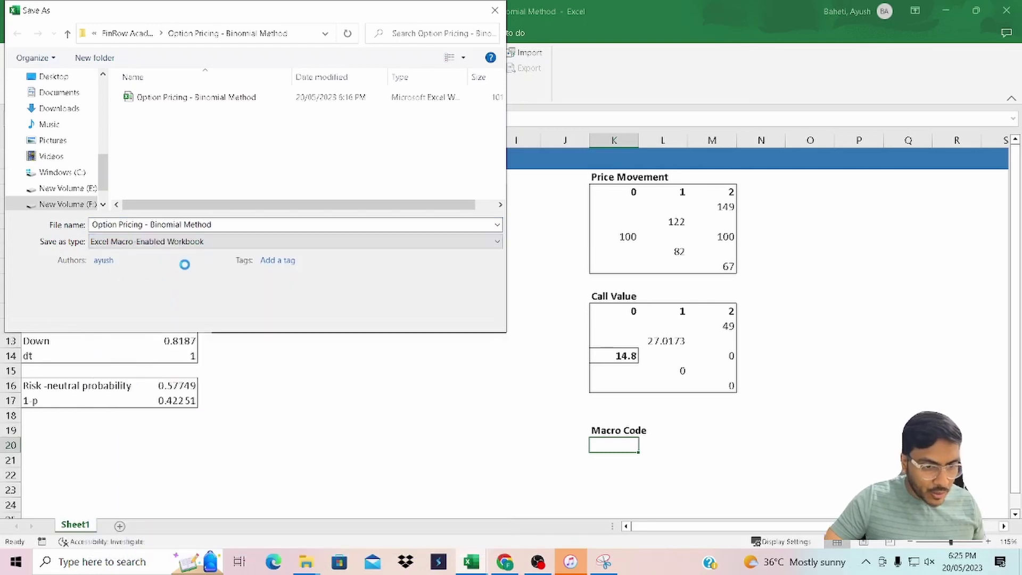
click(399, 315)
key(alt+F11)
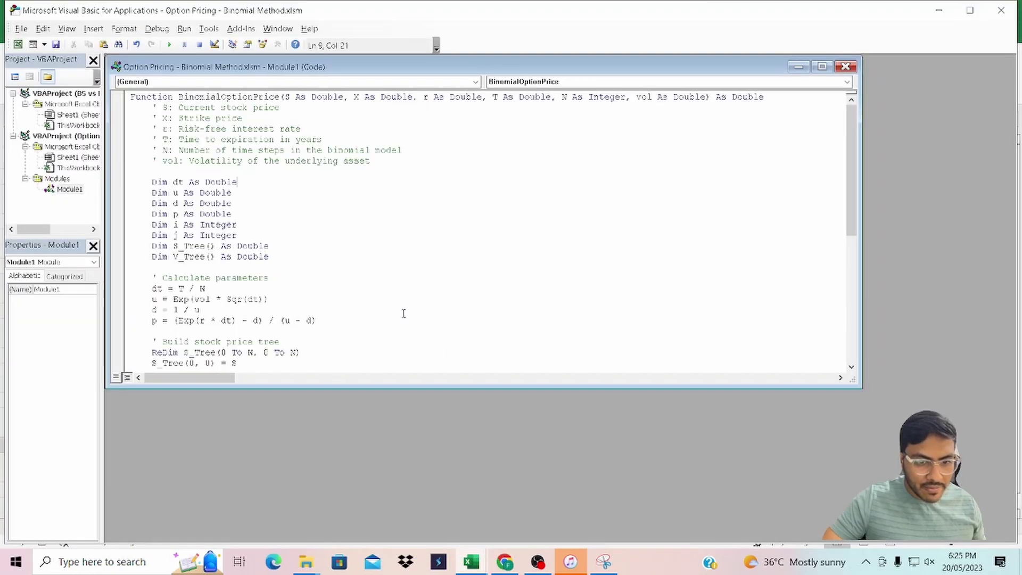
- Switch to Chrome to check the example usage of BinomialOptionPrice, return to Excel and close the VBA editor
mouse_move(510, 564)
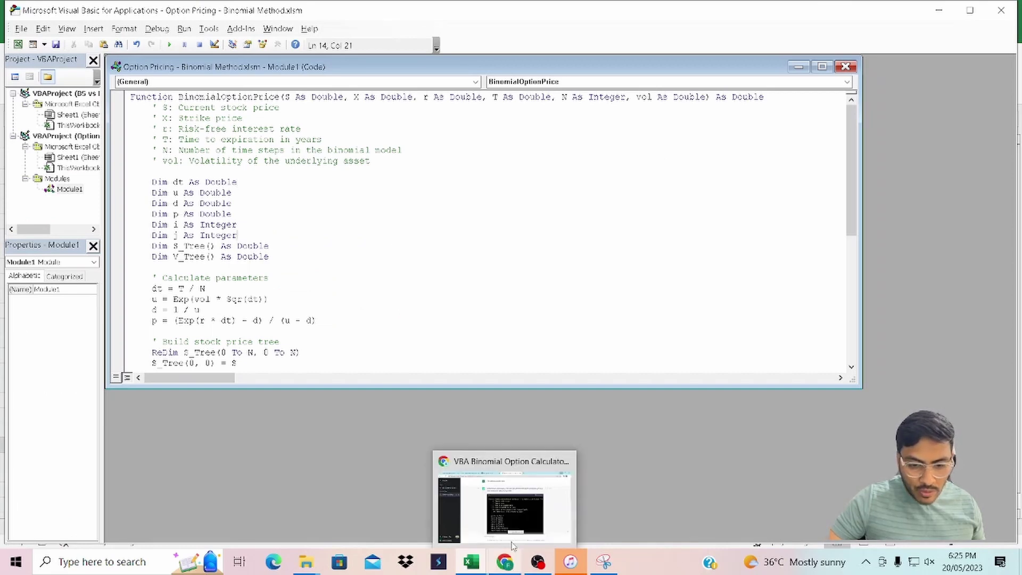
click(534, 452)
scroll(553, 355, down, 15)
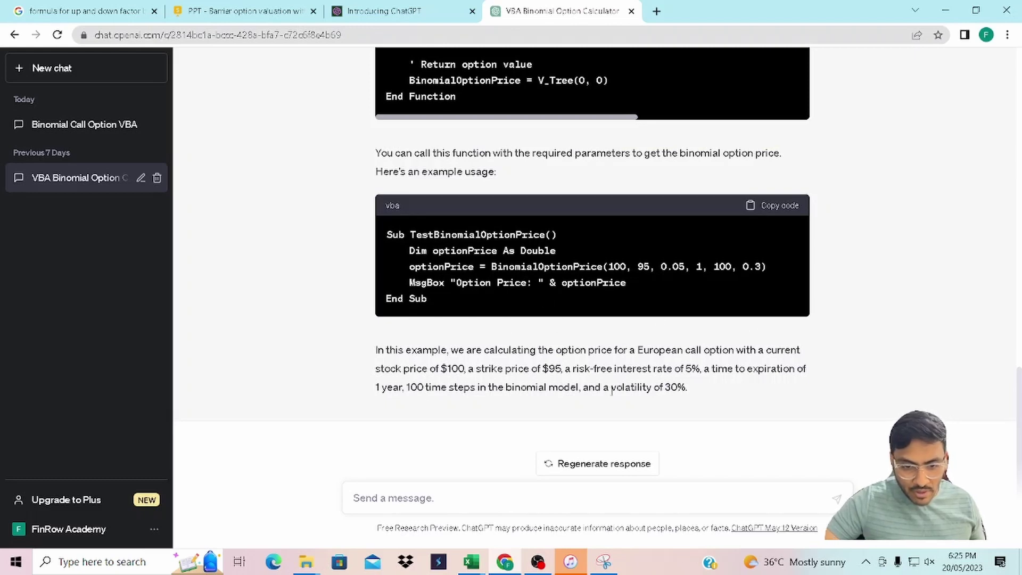
click(946, 10)
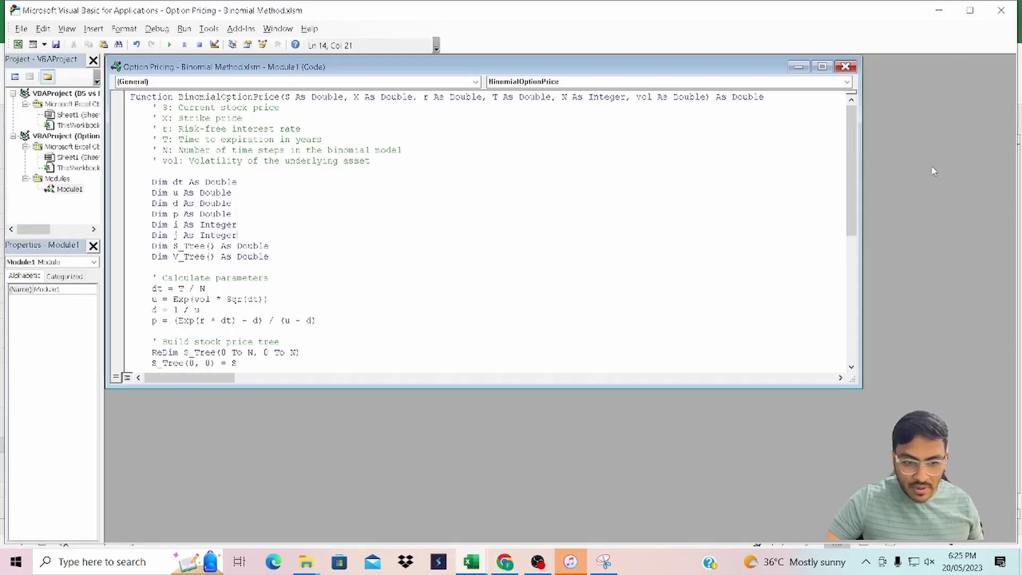
click(1001, 10)
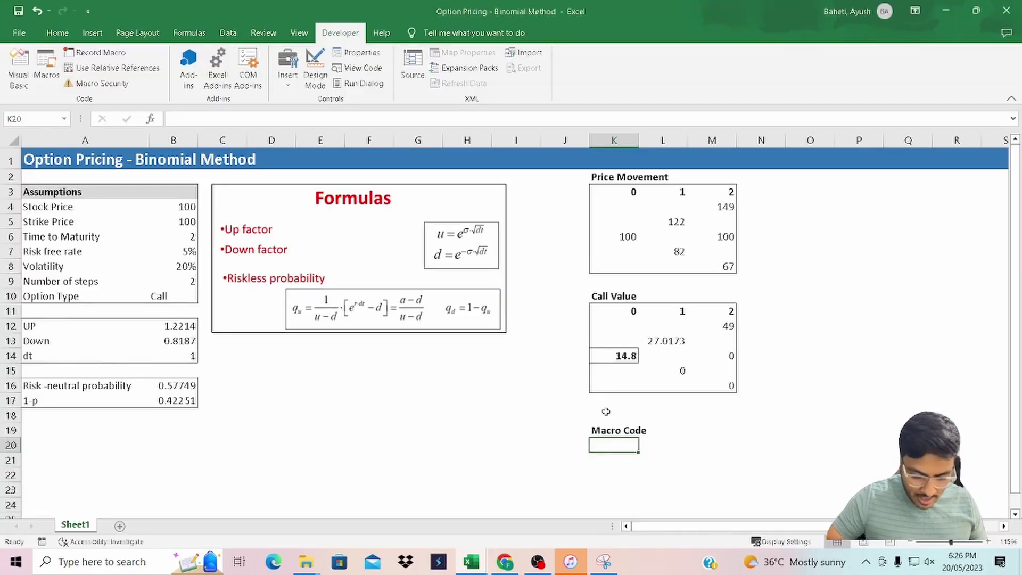
- Enter =BinomialOptionPrice(B4,B5,B7,B6,B9,B8) in cell K20 under Macro Code
text(=binomial)
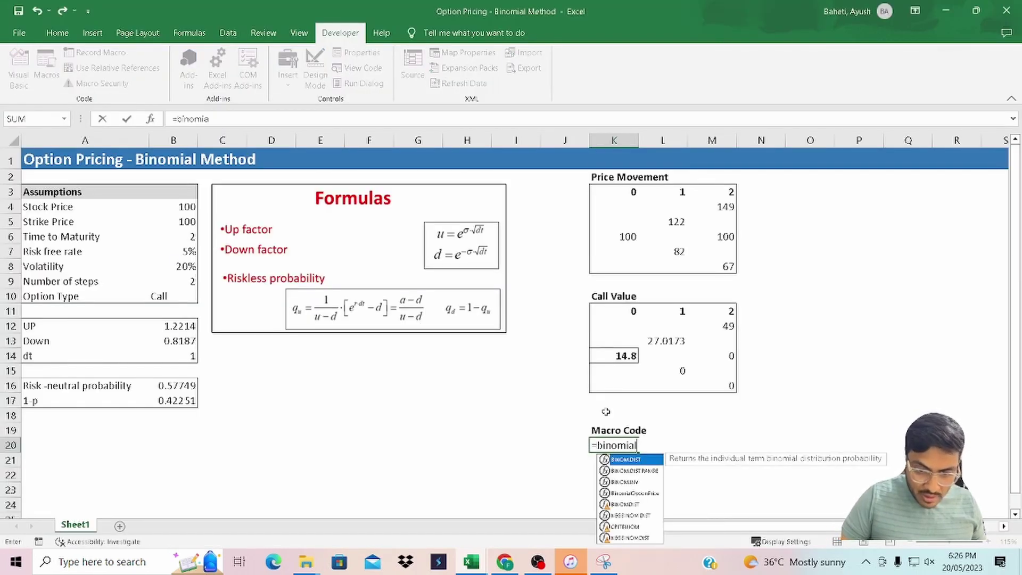
key(Tab)
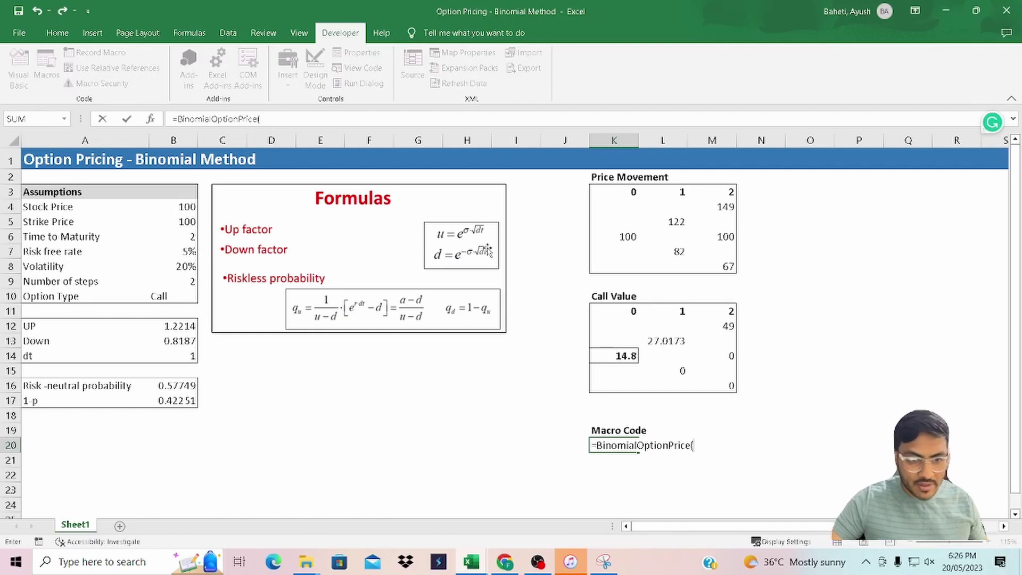
click(181, 210)
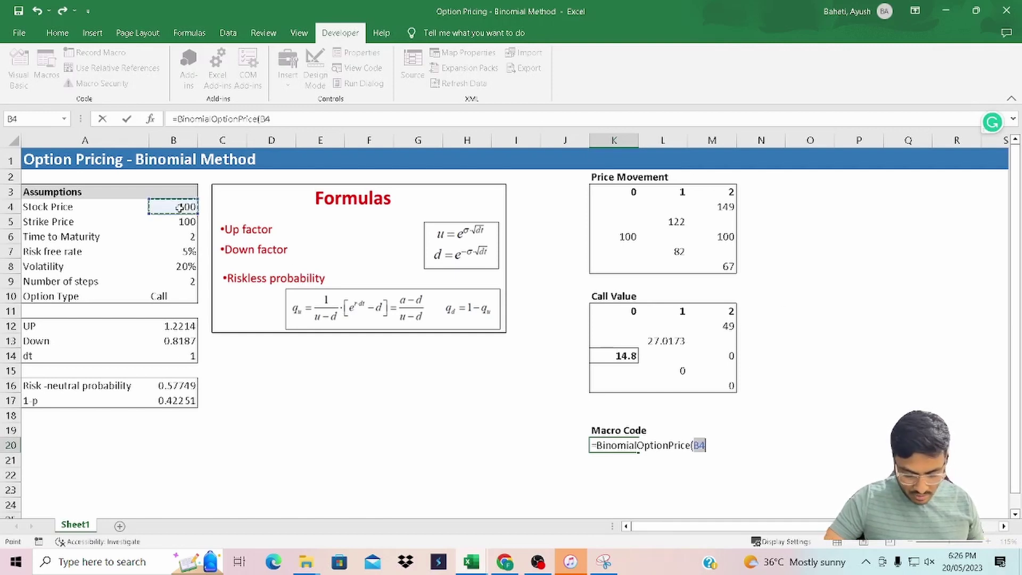
text(,)
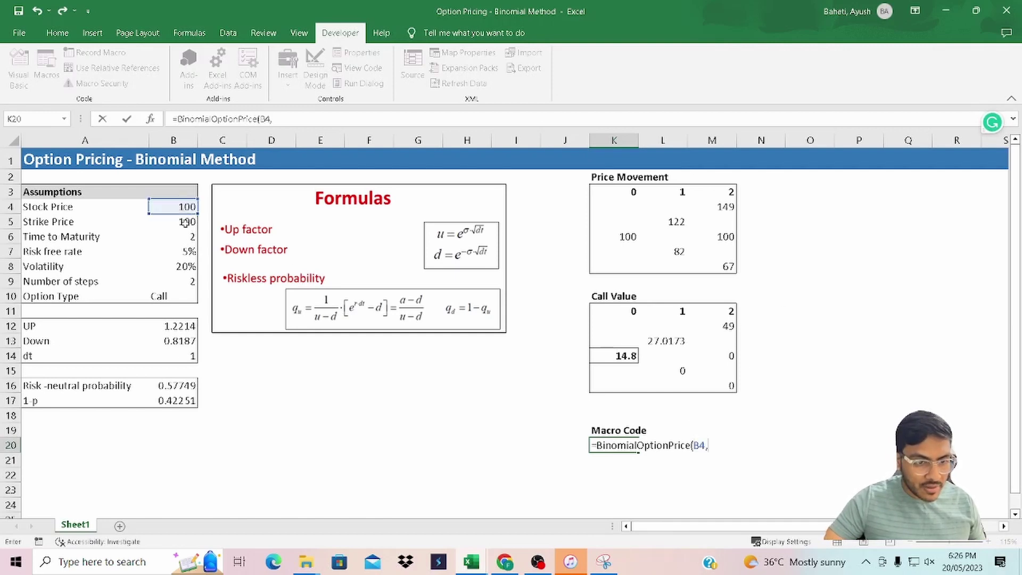
click(185, 223)
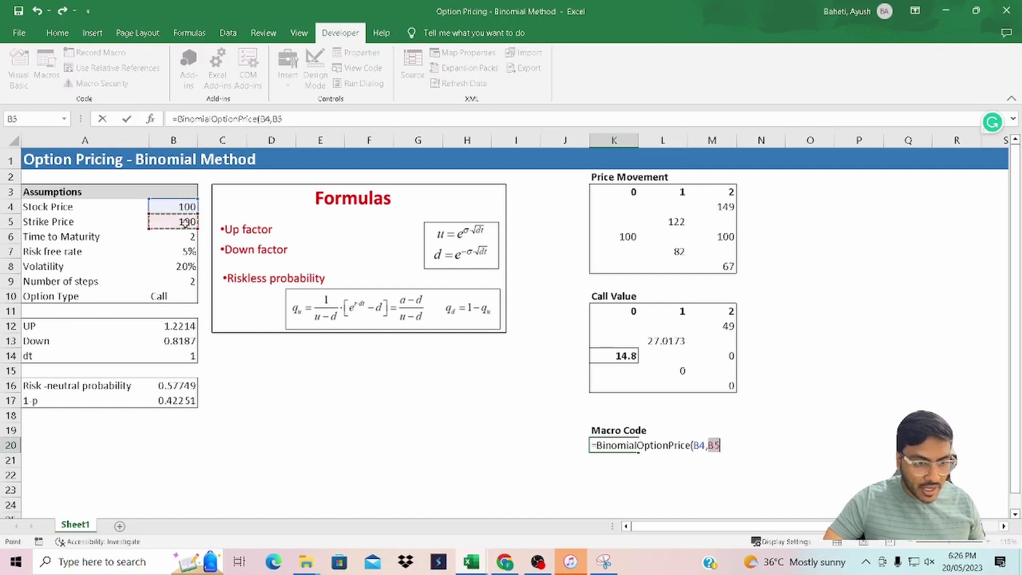
text(,)
click(188, 251)
text(,)
click(189, 237)
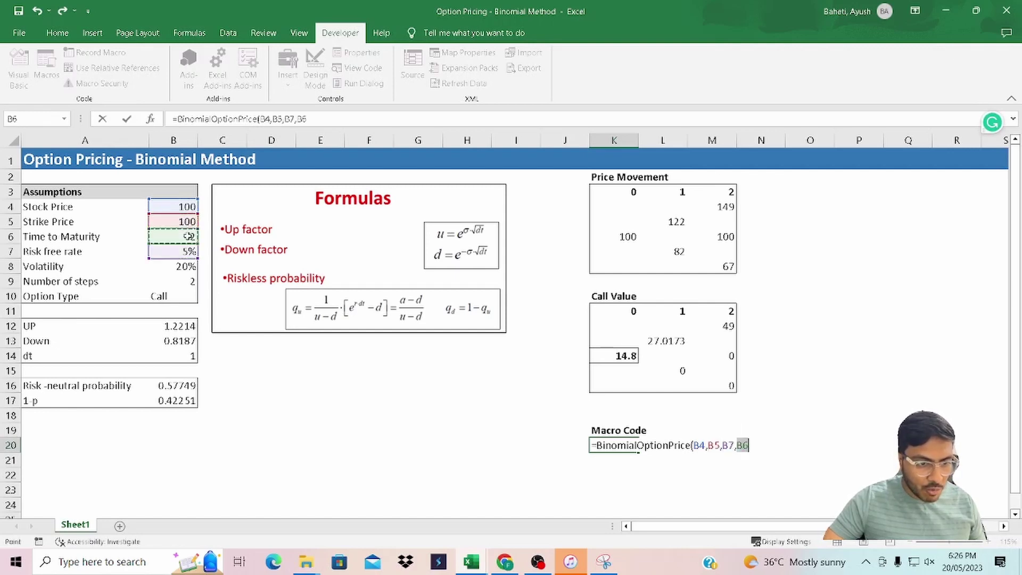
text(,)
click(181, 281)
text(,)
click(182, 265)
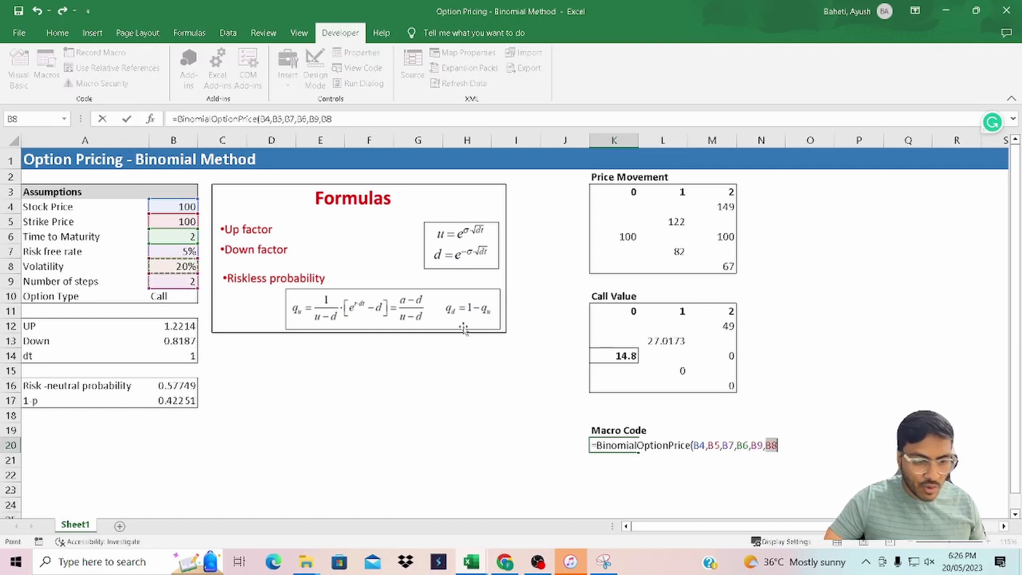
key(Return)
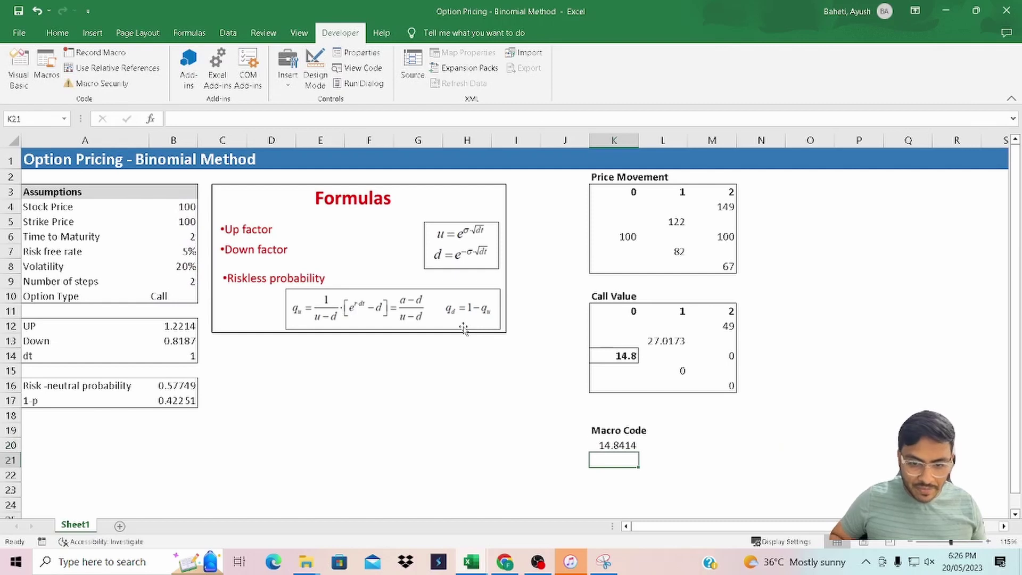
- Copy the formatting of call value cell K14 and apply only the formats to the macro result in K20
key(Up)
key(Up)
key(Up)
key(Up)
key(Up)
key(Up)
key(Up)
key(ctrl+c)
key(Down)
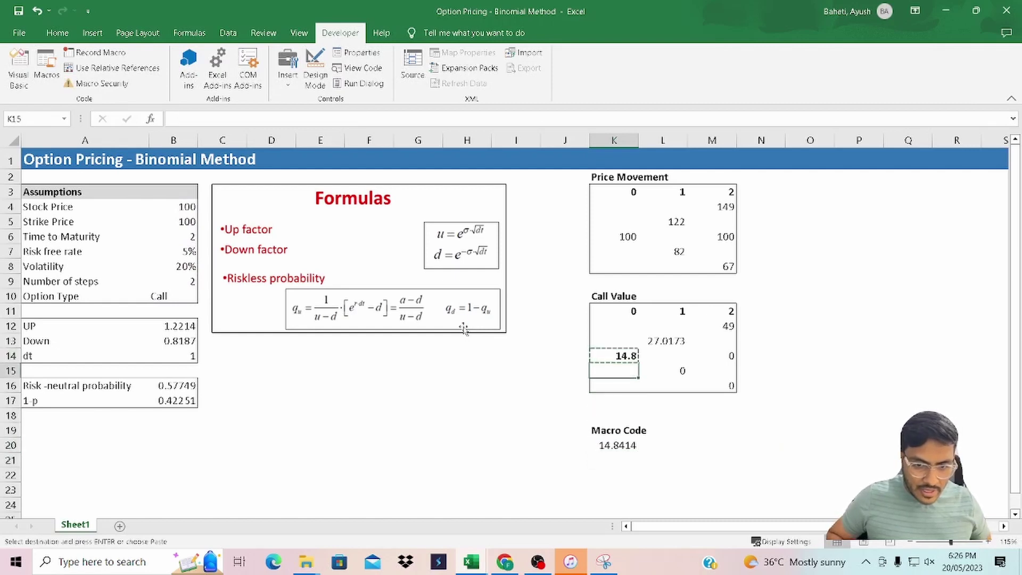
key(Down)
key(Down)
key(Down)
key(Down)
key(Down)
key(ctrl+alt+v)
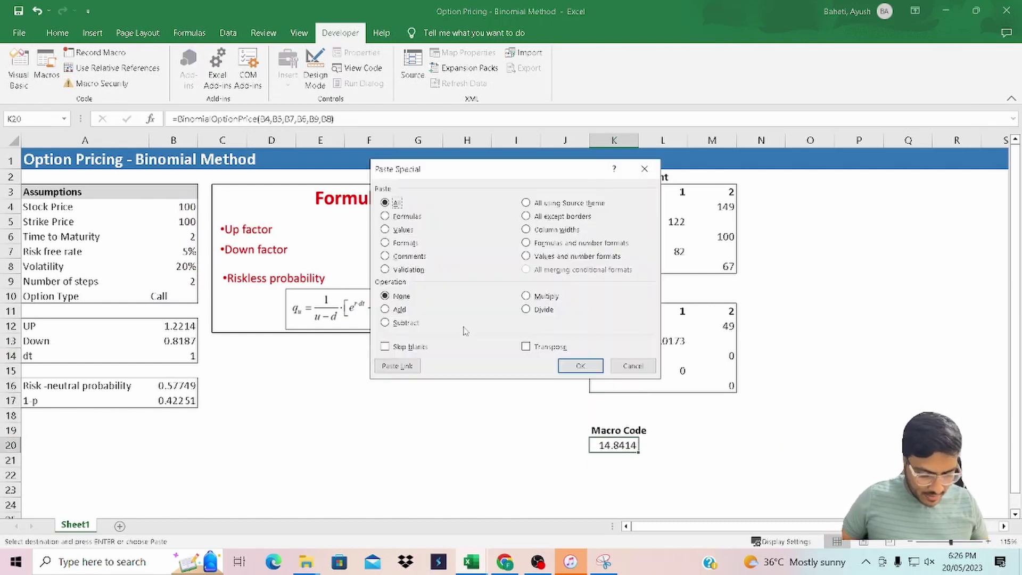
key(t)
key(Return)
- Inspect the BinomialOptionPrice formula in K20 and compare it with the tree formula in K14
key(F2)
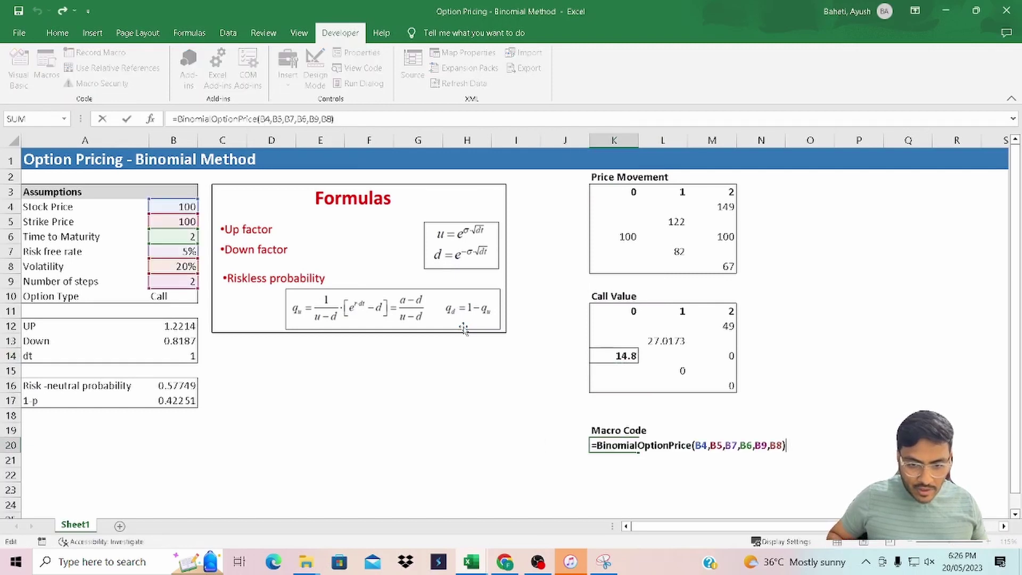
key(Escape)
key(F2)
key(Escape)
key(F2)
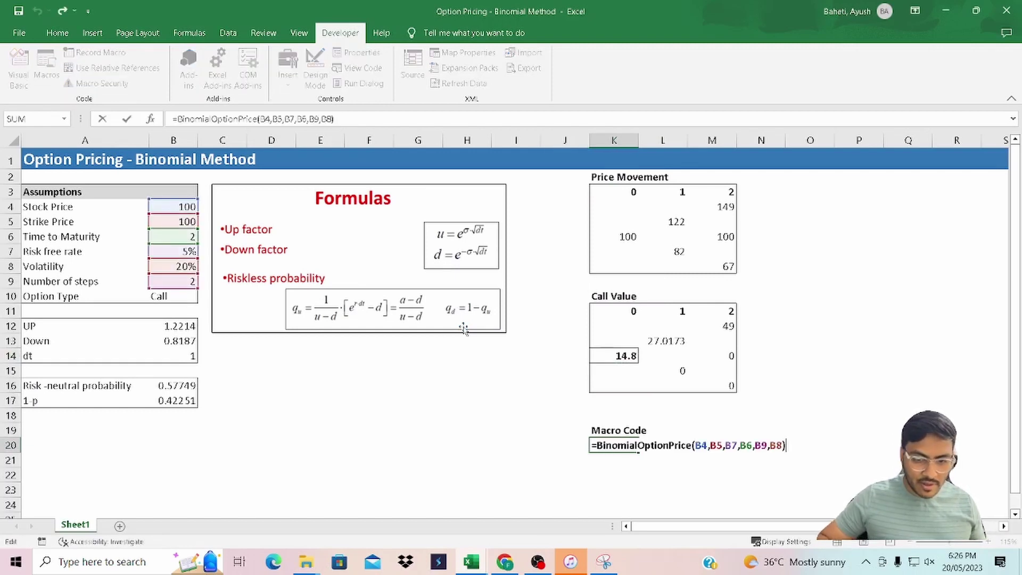
key(Escape)
key(F2)
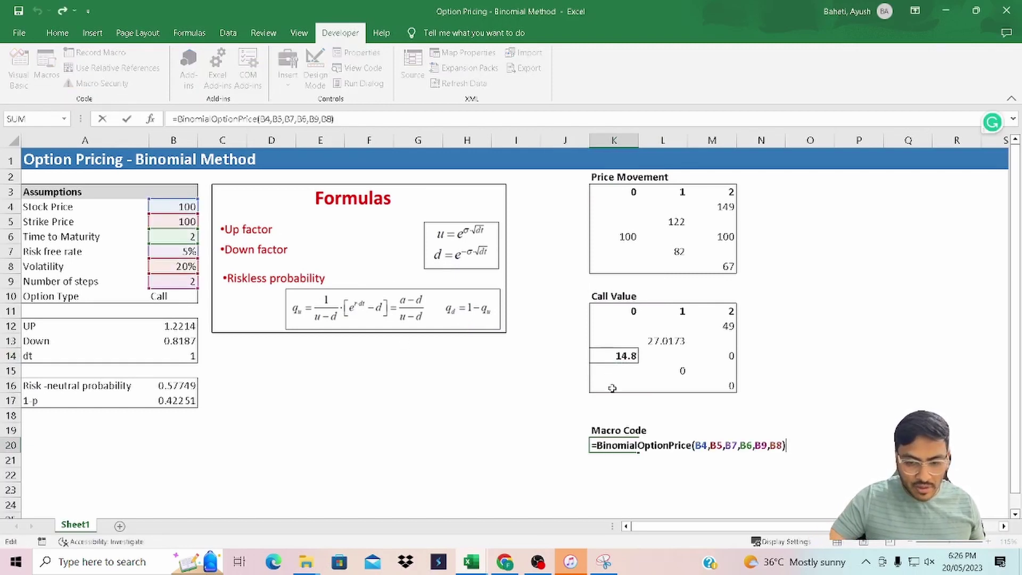
key(Escape)
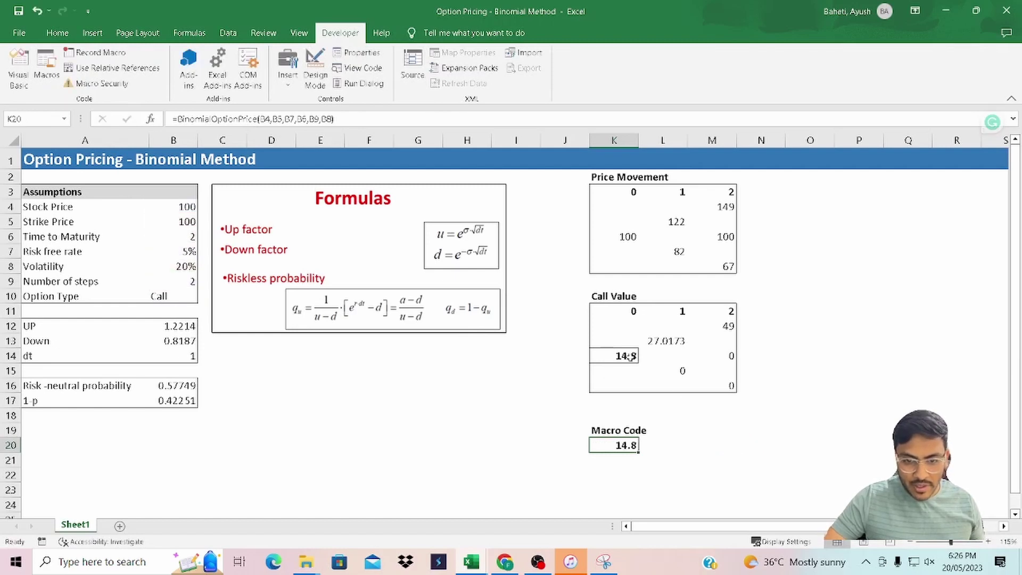
double_click(630, 356)
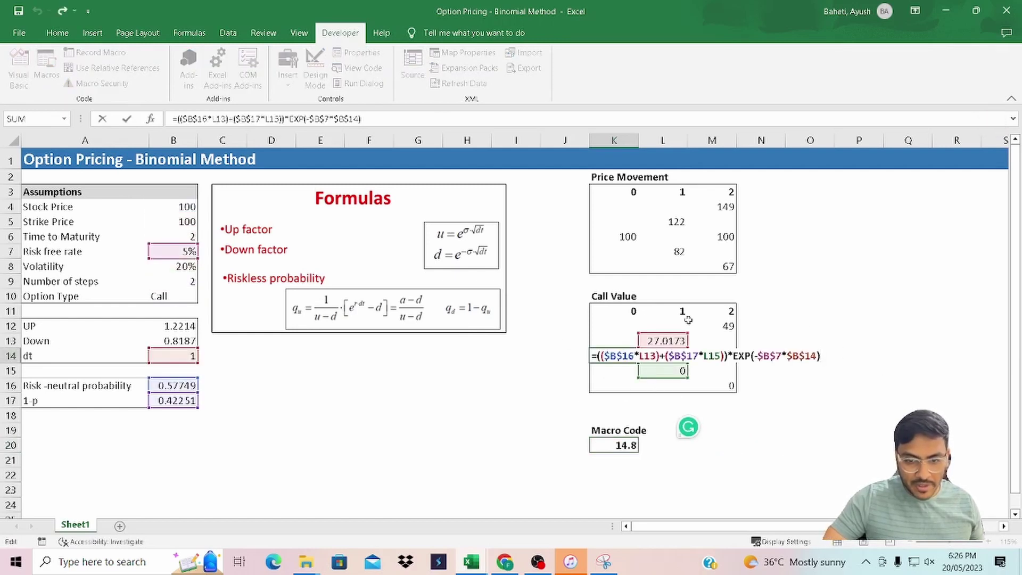
key(Escape)
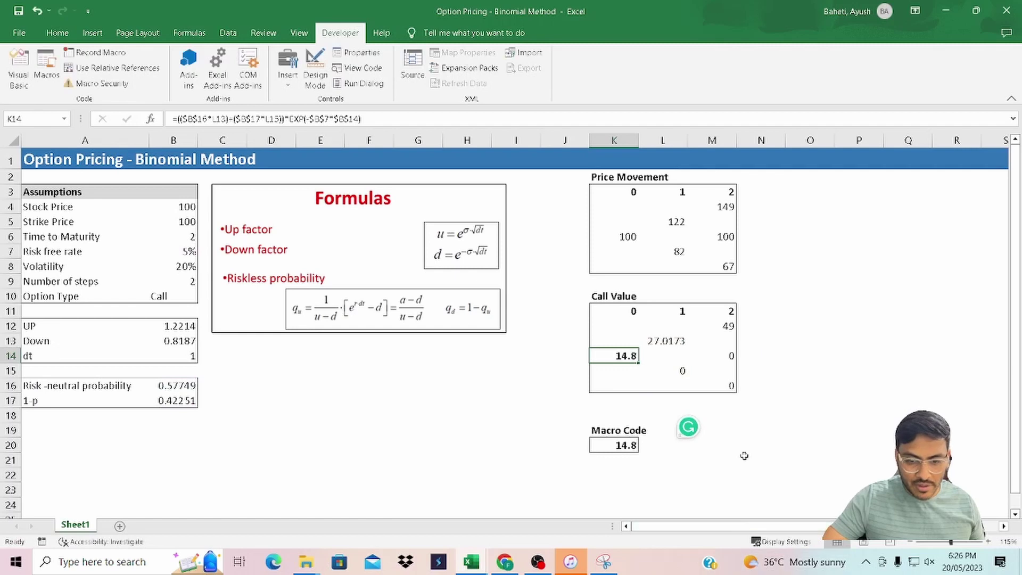
- Undo and redo the last change, and recheck the macro formula in K20 against the call value in K14
key(ctrl+z)
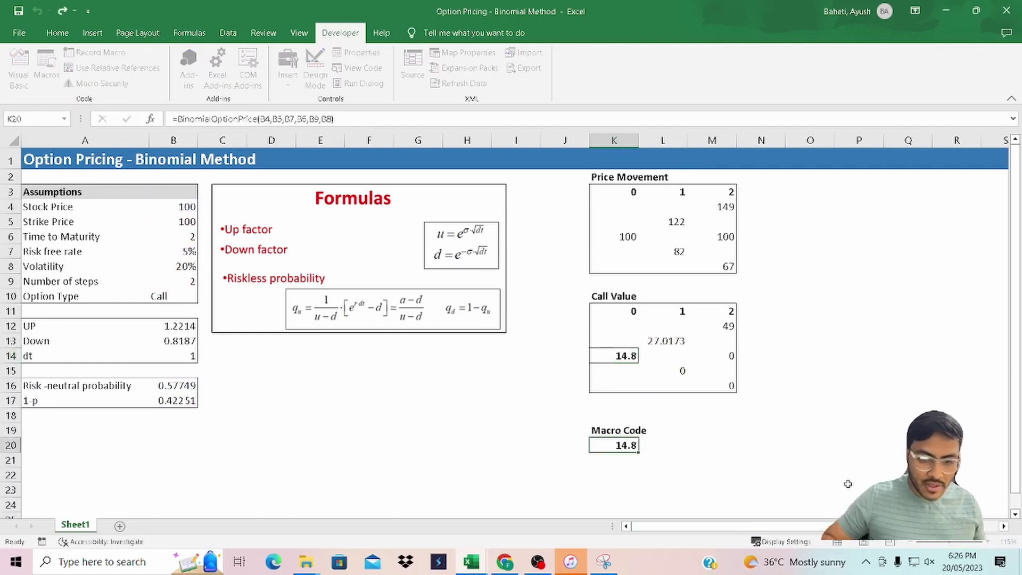
key(ctrl+y)
key(Up)
key(Up)
key(Up)
key(Up)
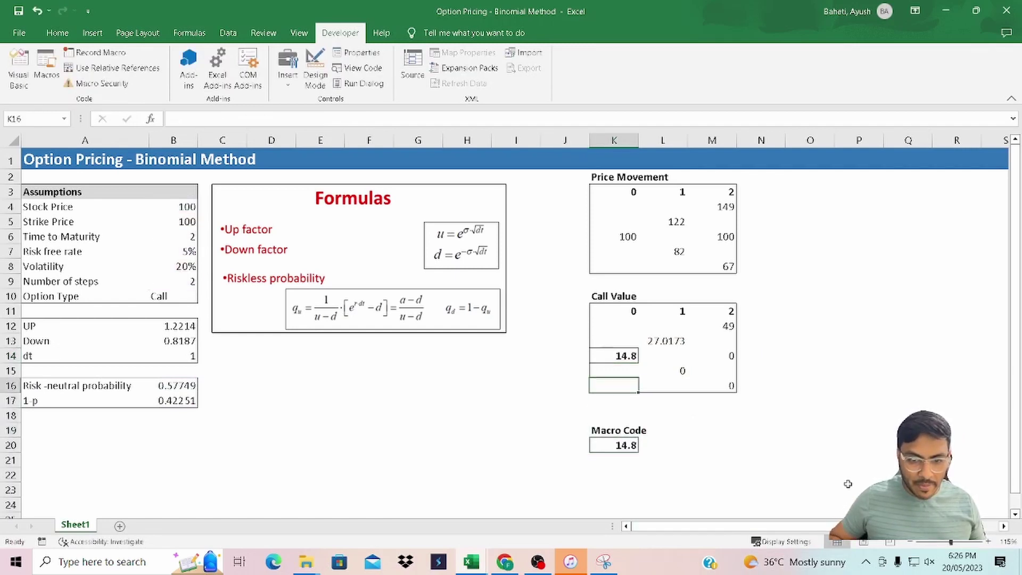
key(Up)
key(Up)
key(Down)
key(Down)
key(Down)
key(Down)
key(Down)
key(Down)
key(F2)
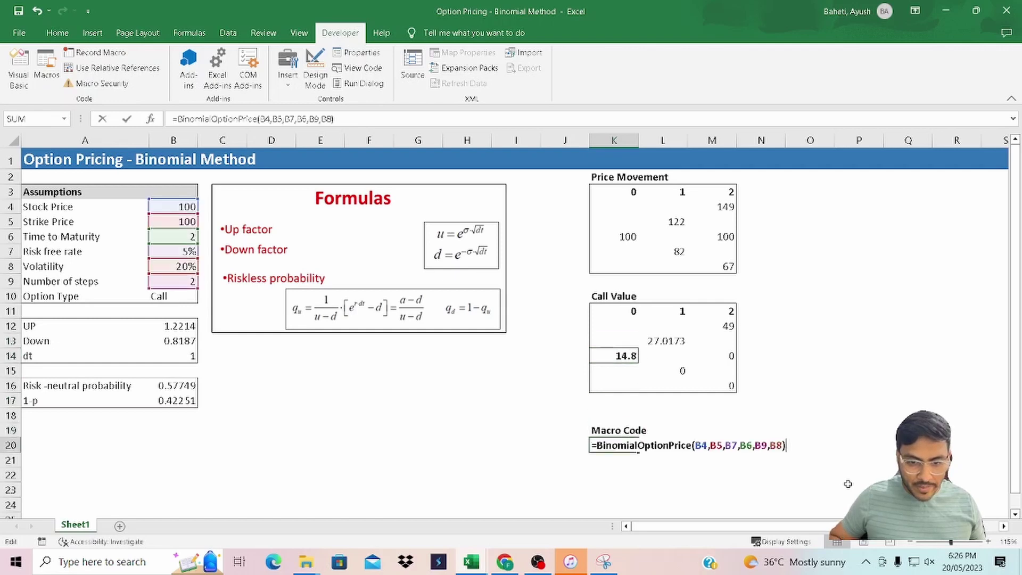
key(Return)
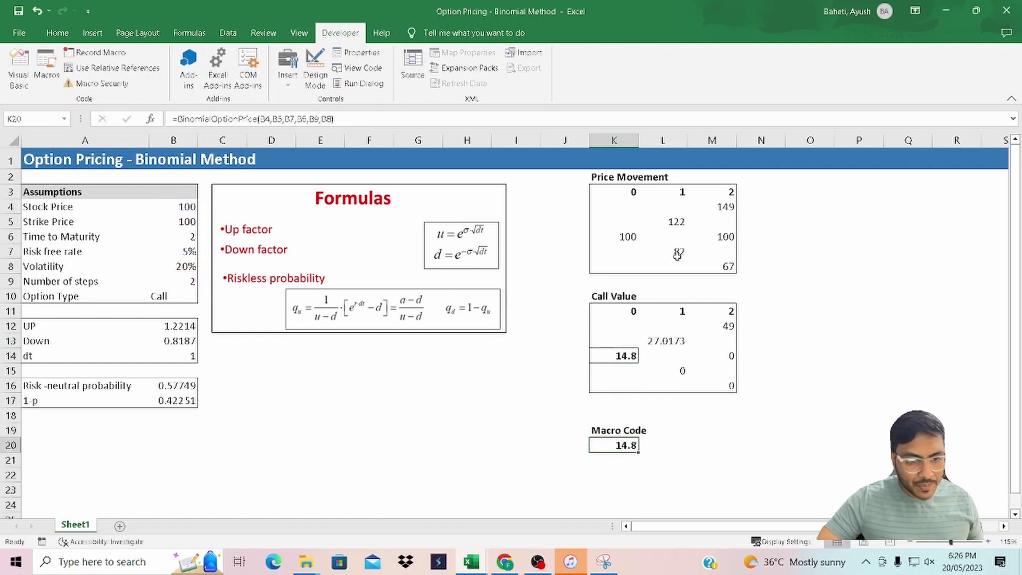
- Select empty cell A20 below the probability table and open the Convertible Bond Valuation workbook from its File Explorer folder
scroll(663, 343, down, 2)
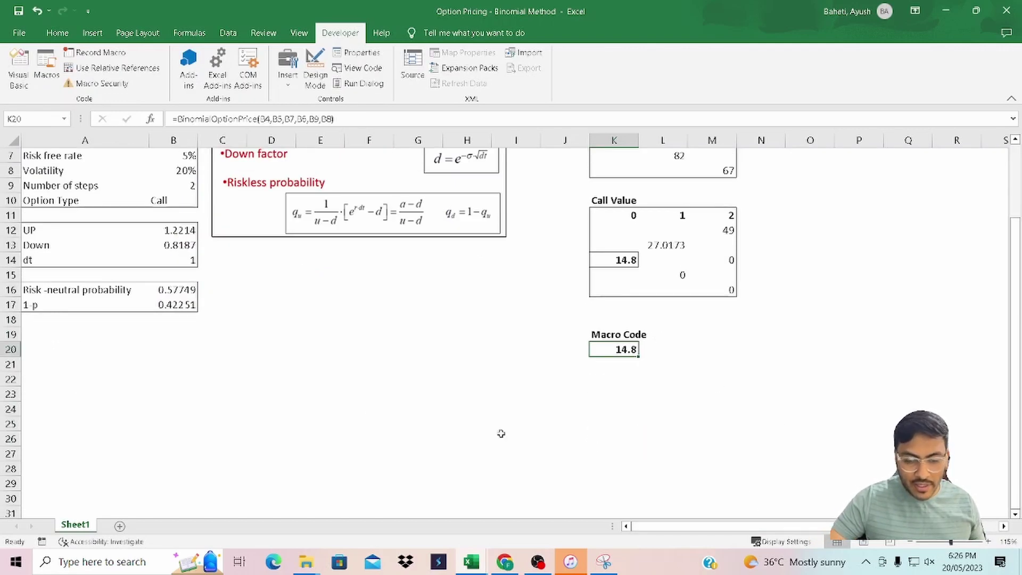
click(47, 362)
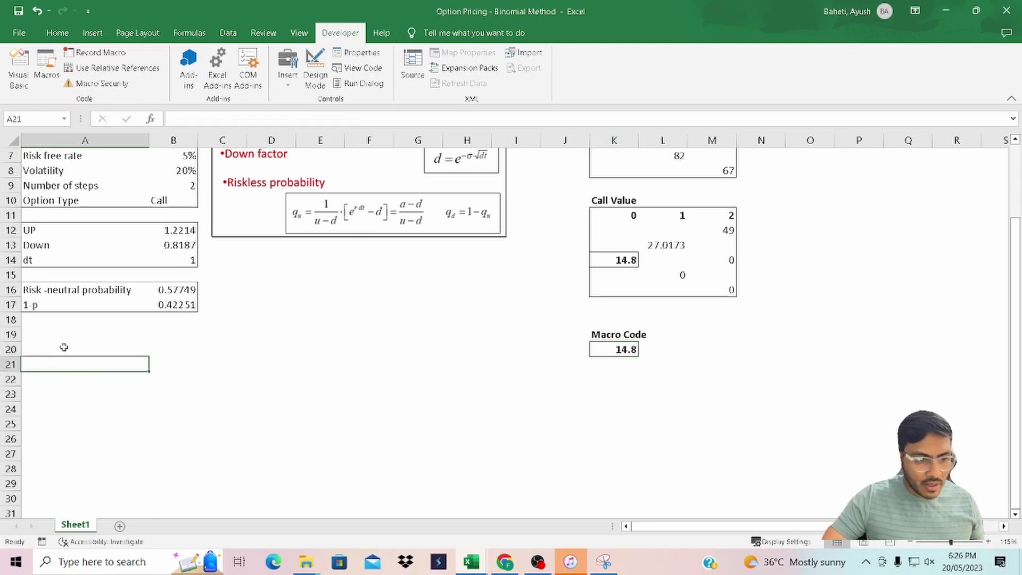
click(64, 347)
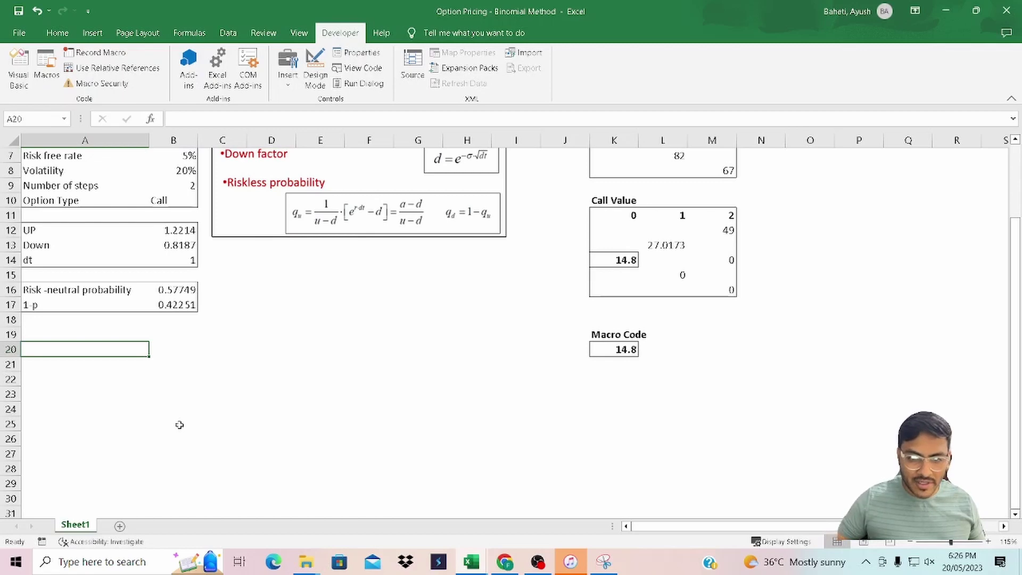
scroll(180, 425, up, 2)
scroll(179, 424, down, 2)
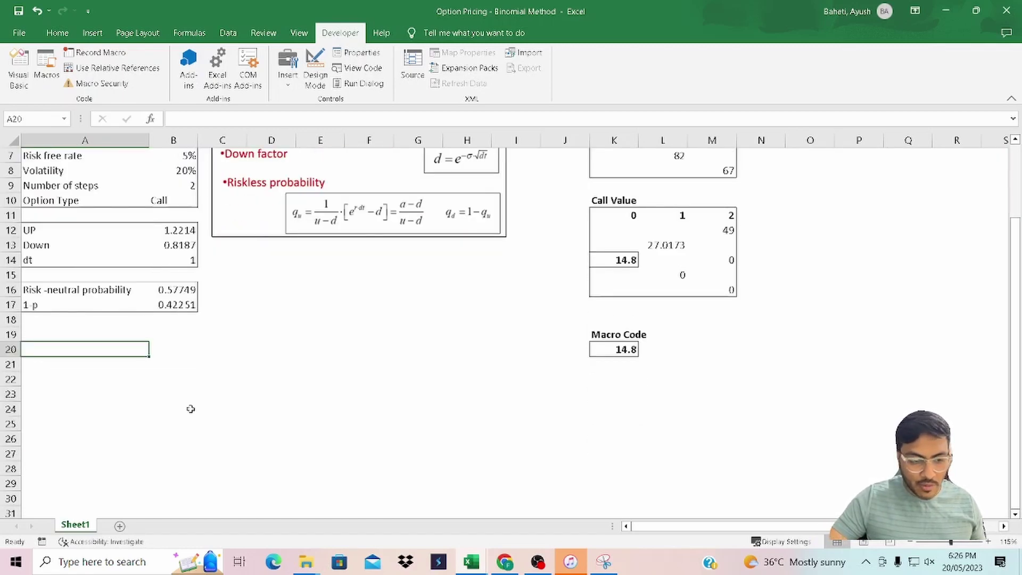
scroll(191, 409, up, 1)
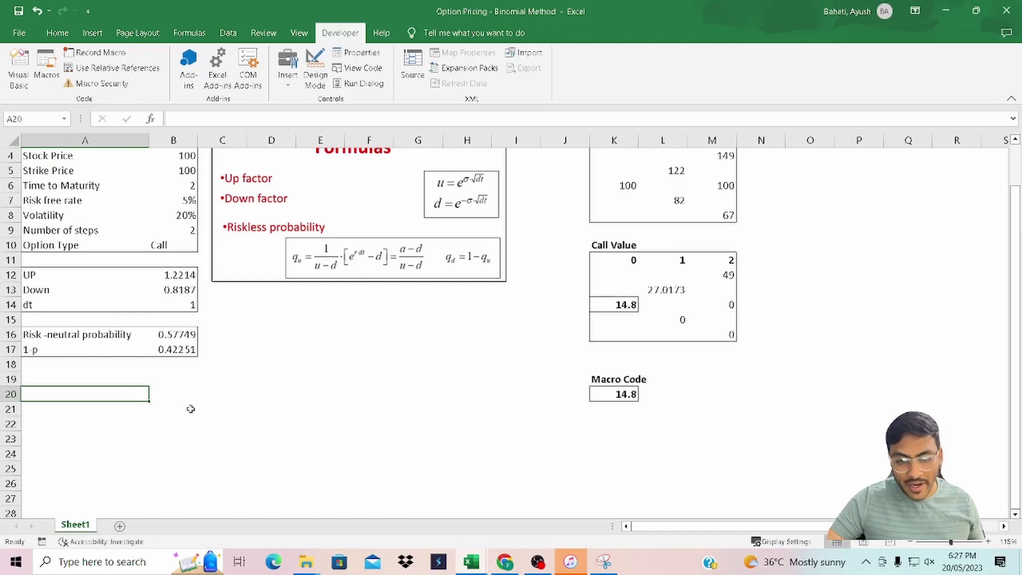
scroll(336, 387, up, 1)
scroll(290, 298, down, 4)
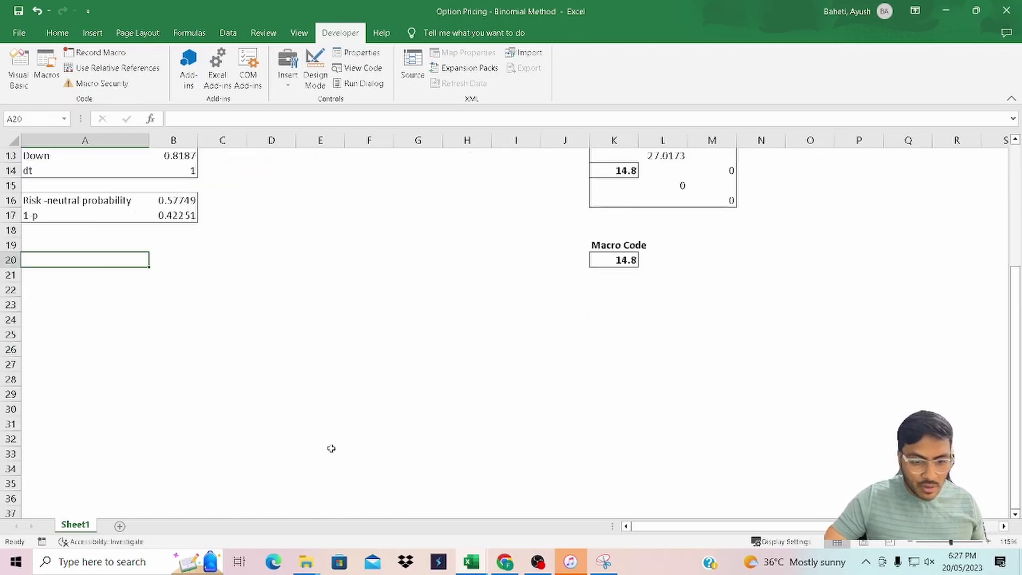
mouse_move(316, 562)
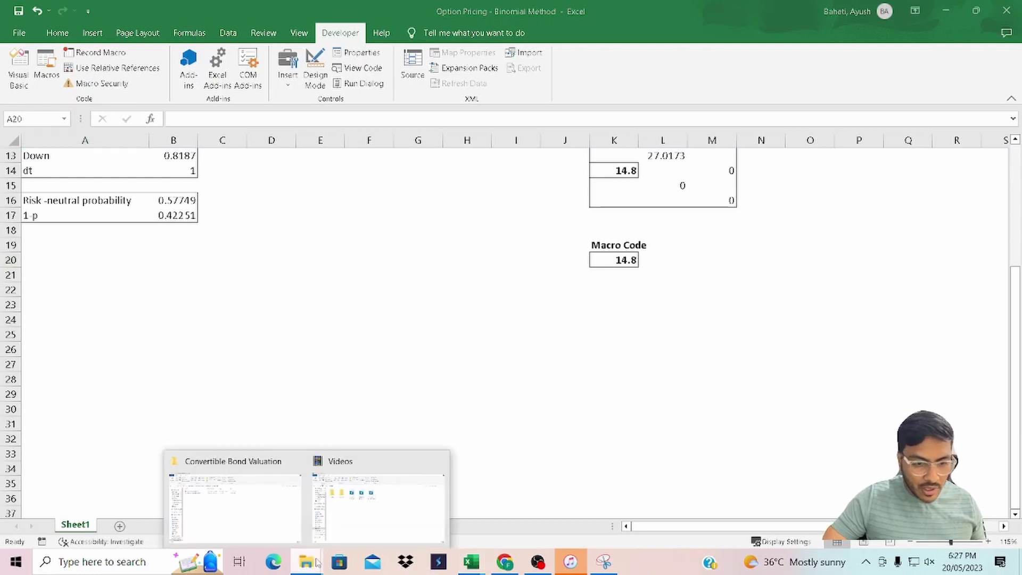
click(257, 514)
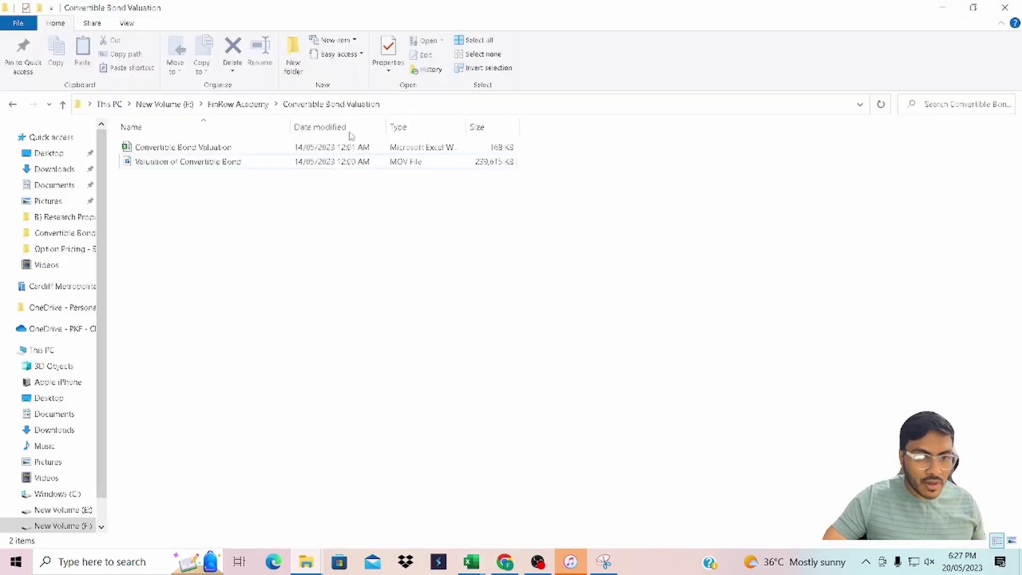
double_click(182, 151)
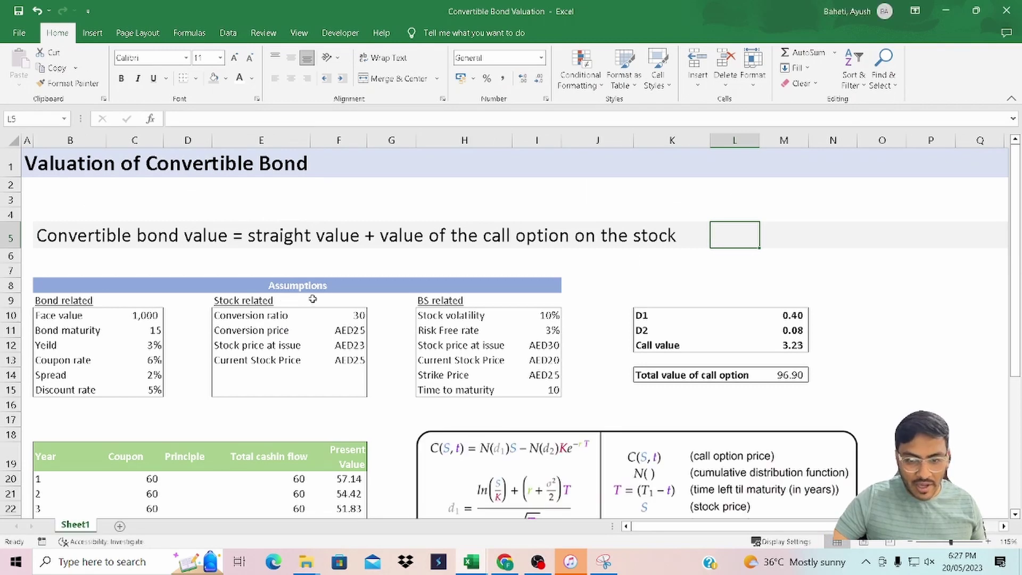
- Copy the BS related inputs and call option results in H9:M15 and return to the Option Pricing - Binomial Method workbook
scroll(312, 299, down, 5)
scroll(631, 277, up, 3)
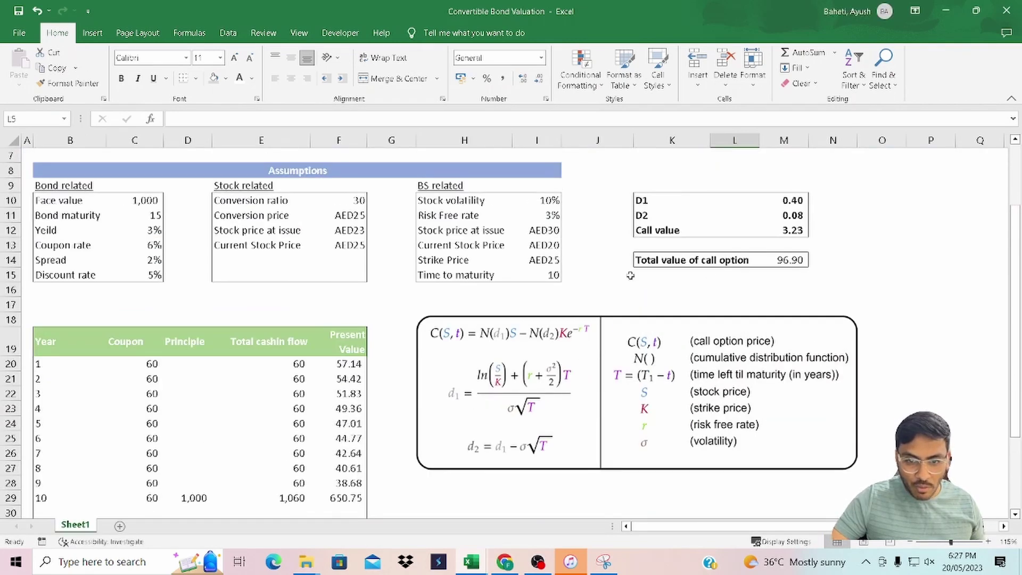
scroll(761, 278, down, 1)
click(687, 344)
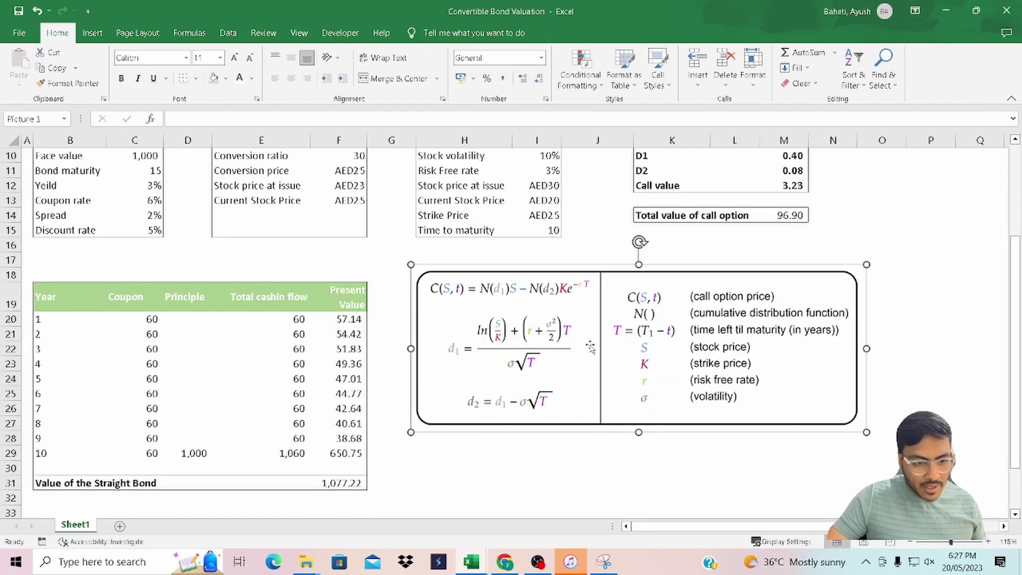
scroll(544, 303, up, 3)
scroll(508, 286, down, 2)
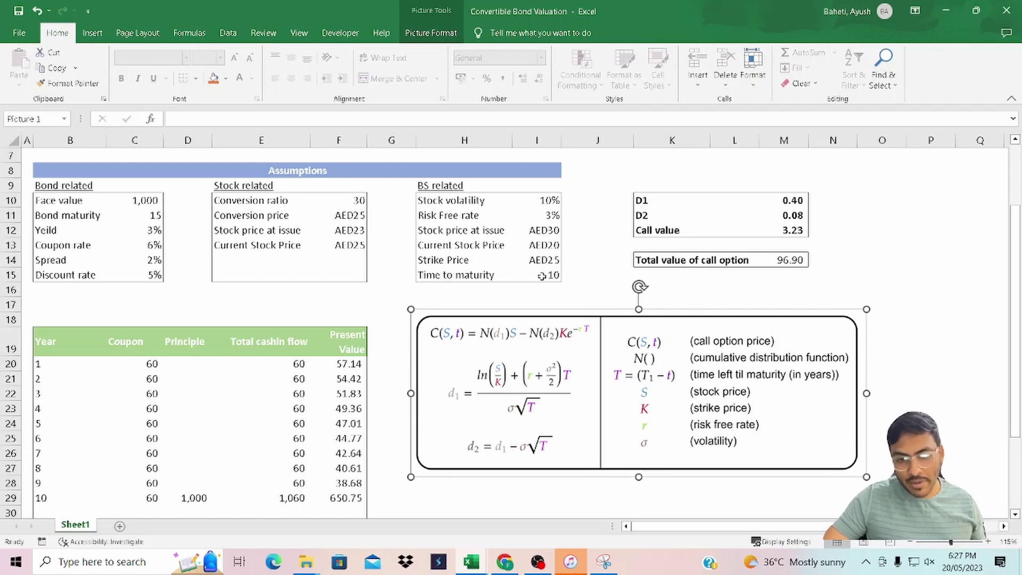
scroll(541, 275, up, 1)
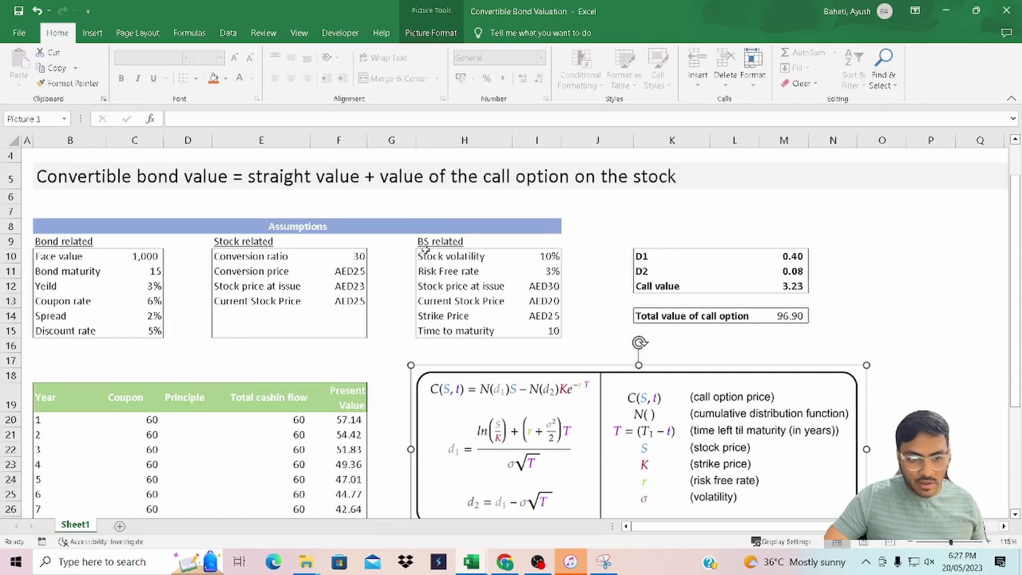
drag(424, 240, 777, 328)
key(ctrl+c)
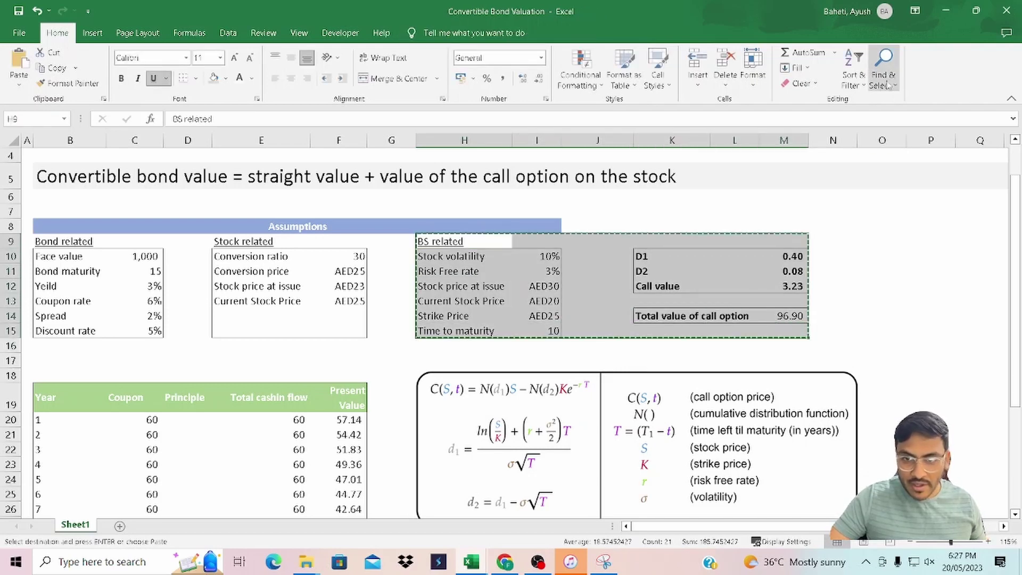
click(945, 14)
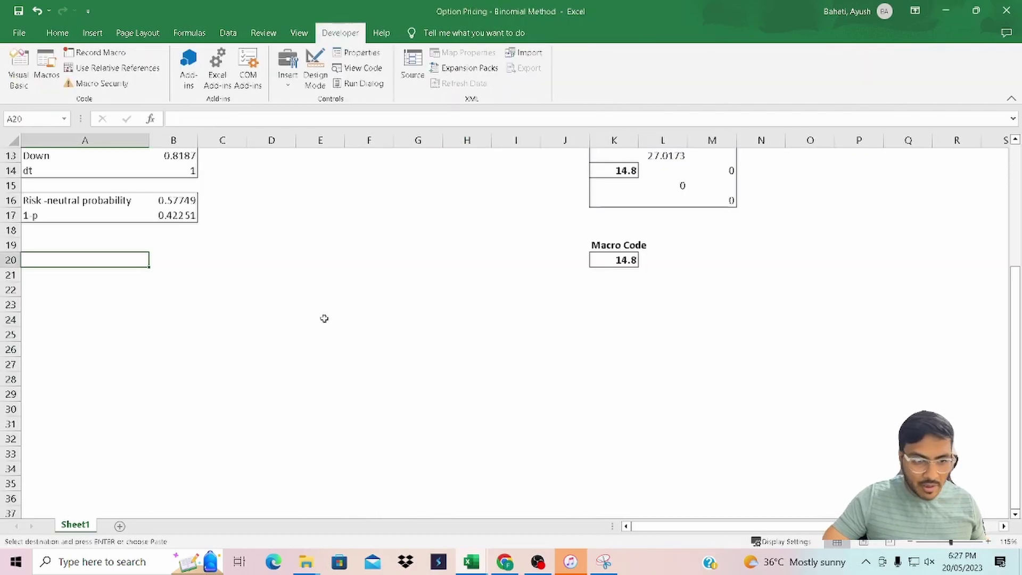
- Paste the copied BS related inputs and call option results with their top-left cell at A22
click(67, 293)
key(ctrl+v)
click(270, 453)
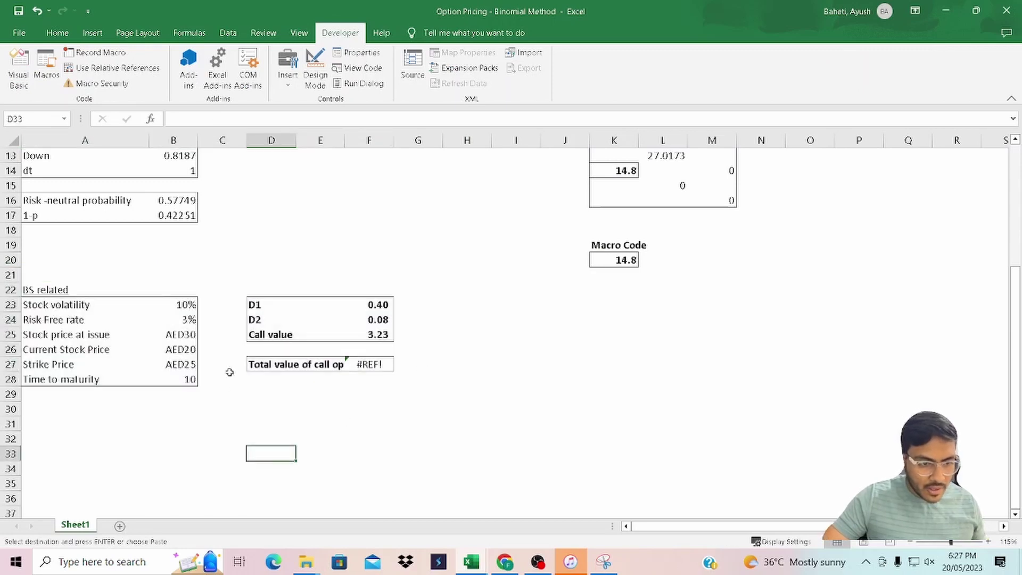
- Link the BS stock volatility in B23 to B8 and the risk free rate in B24 to B7
scroll(228, 370, up, 2)
click(179, 396)
text(=)
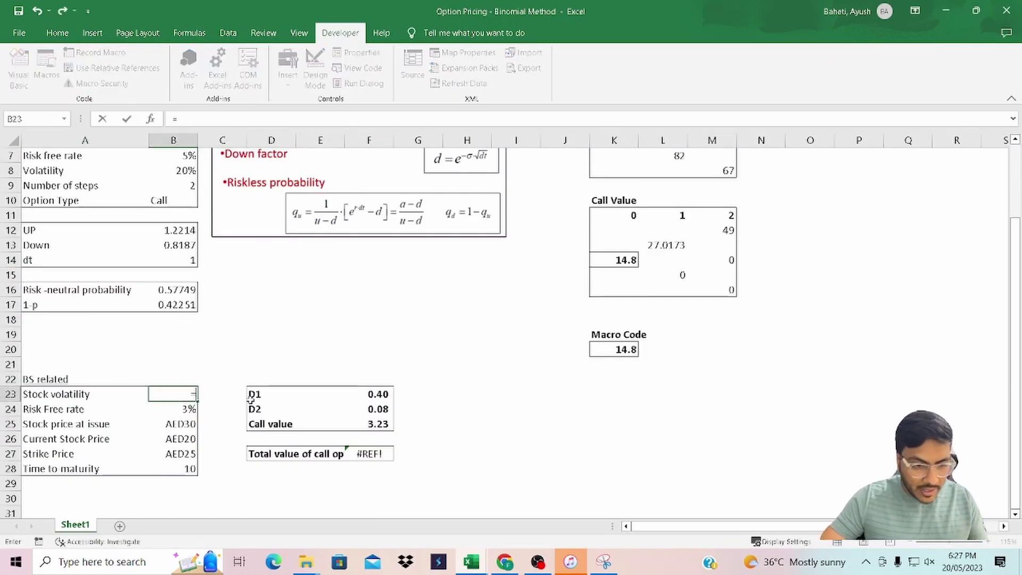
scroll(182, 372, up, 1)
scroll(181, 372, up, 1)
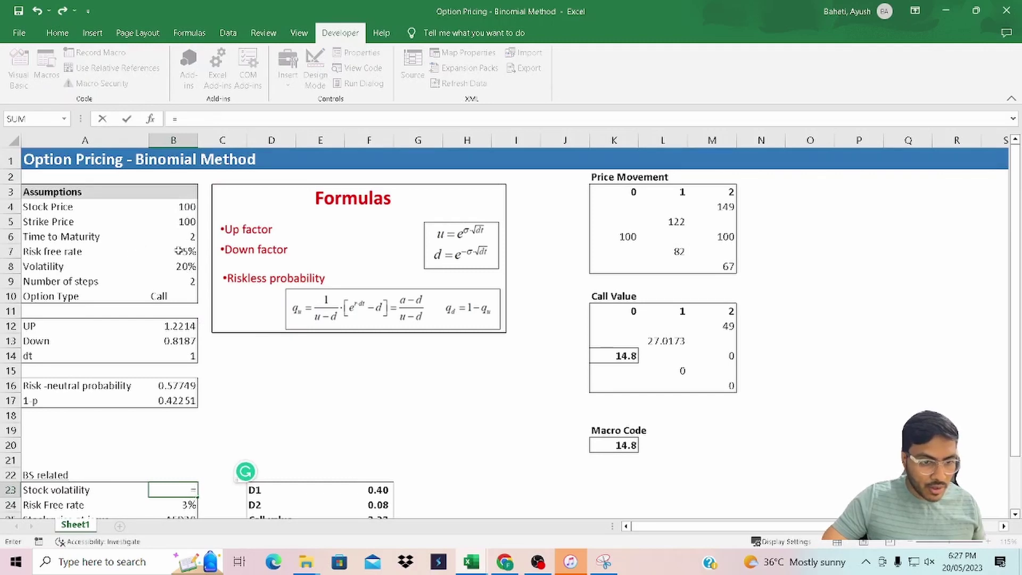
scroll(316, 401, down, 4)
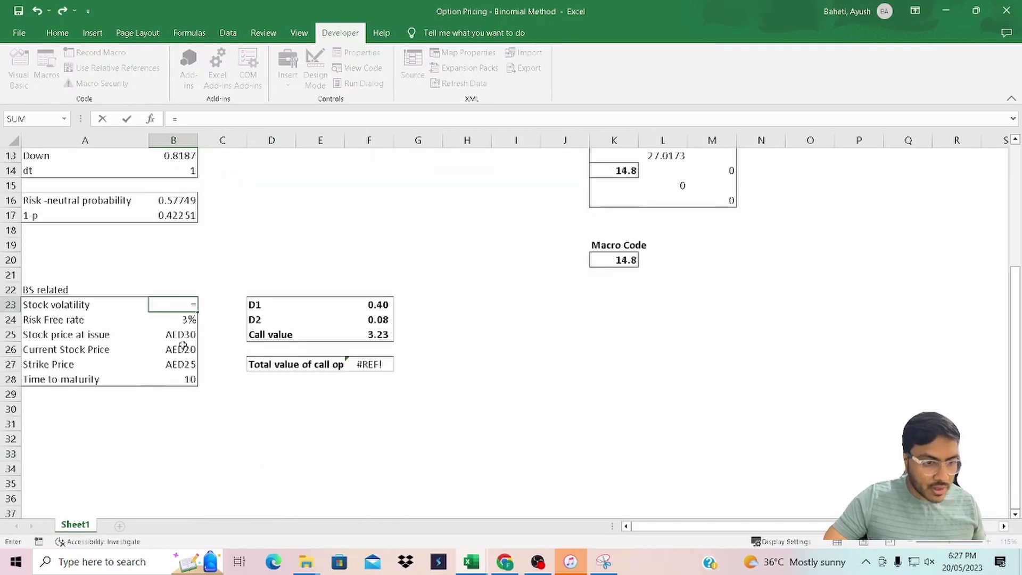
scroll(182, 346, up, 4)
click(182, 267)
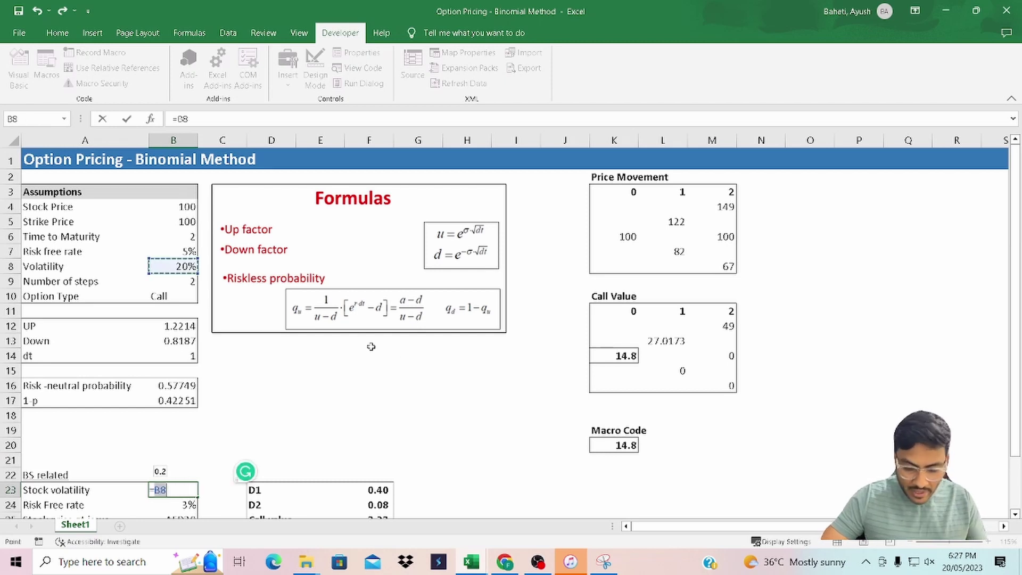
key(Return)
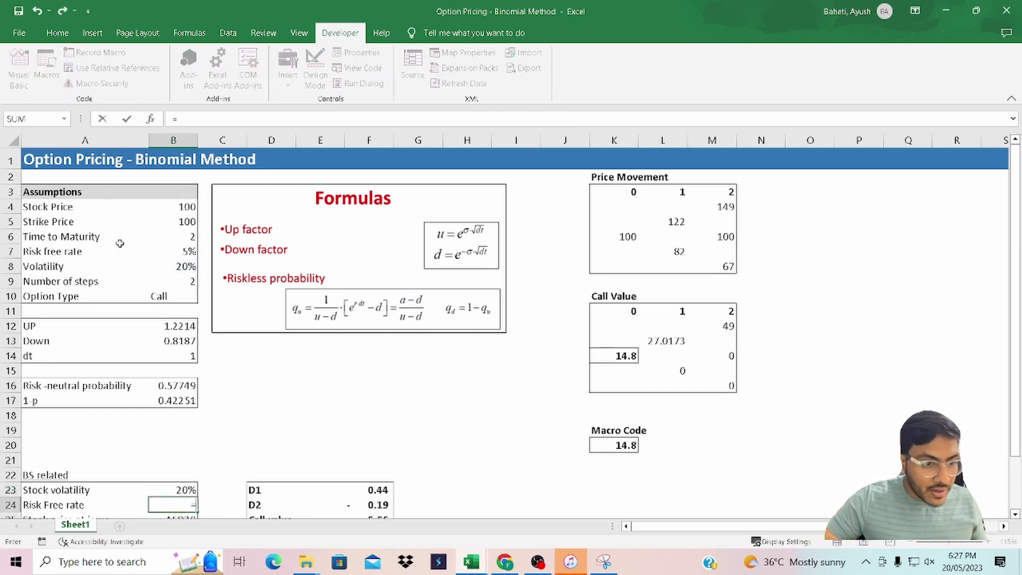
text(=)
click(176, 253)
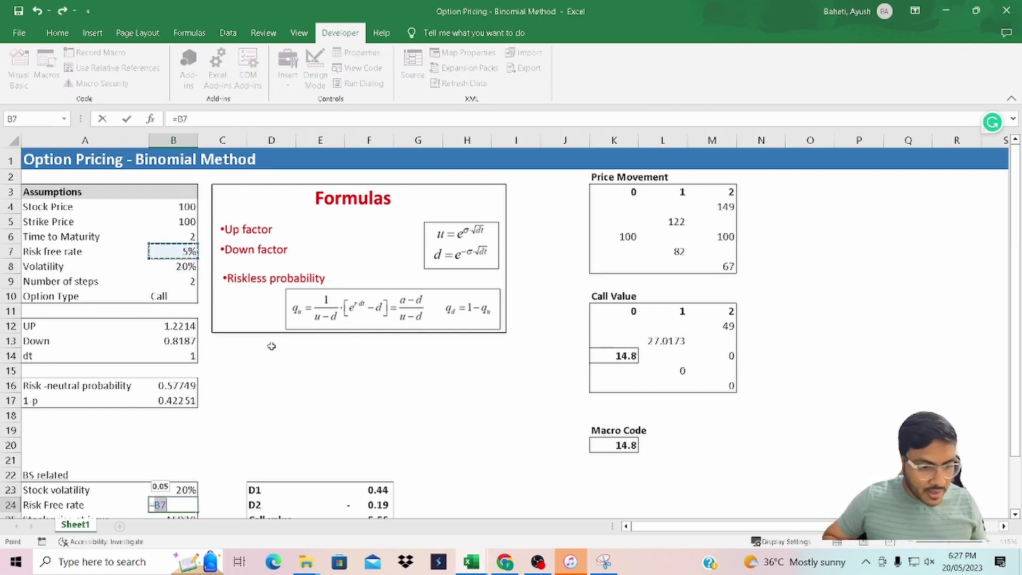
key(Return)
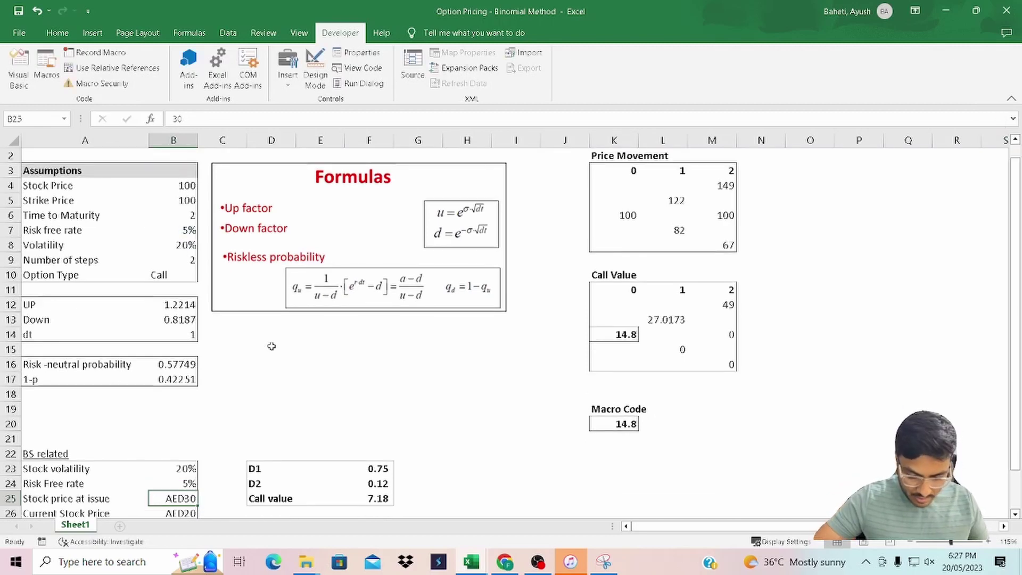
- Link the stock price at issue in B25 to the assumed stock price in B4
text(=)
scroll(204, 282, up, 1)
click(183, 213)
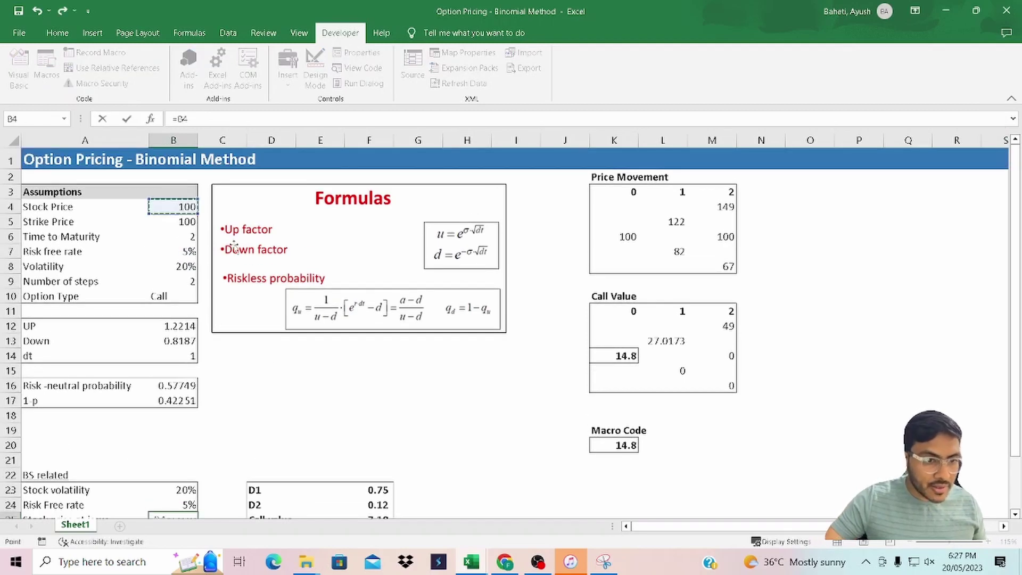
key(Return)
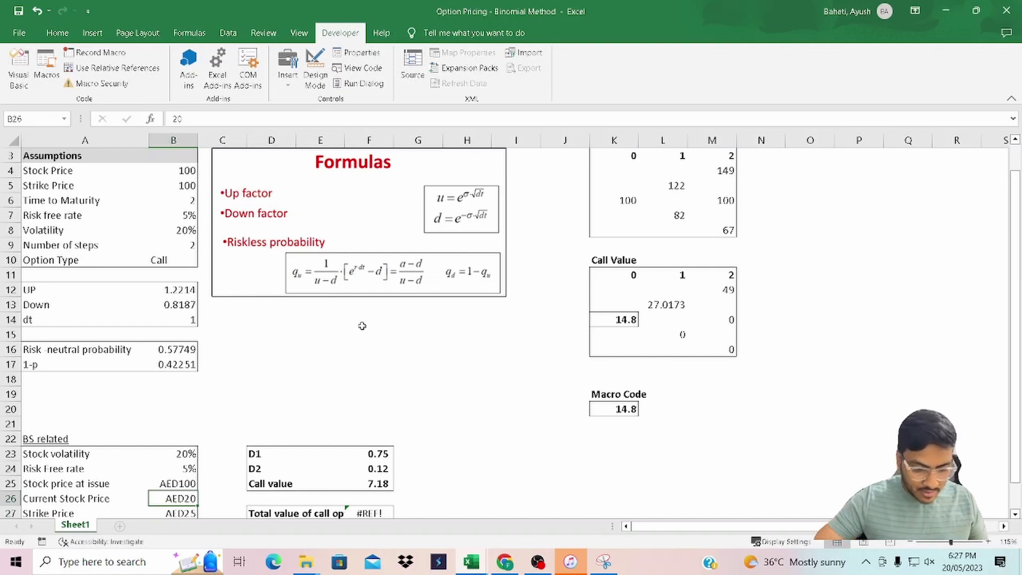
- Clear the Stock price at issue label and value in A25:B25
scroll(361, 326, down, 1)
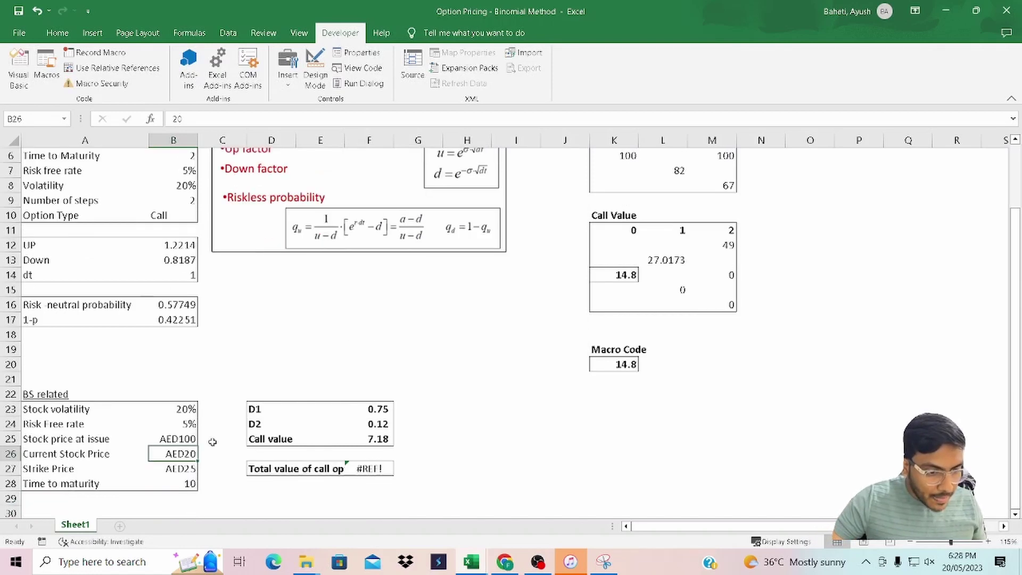
click(178, 437)
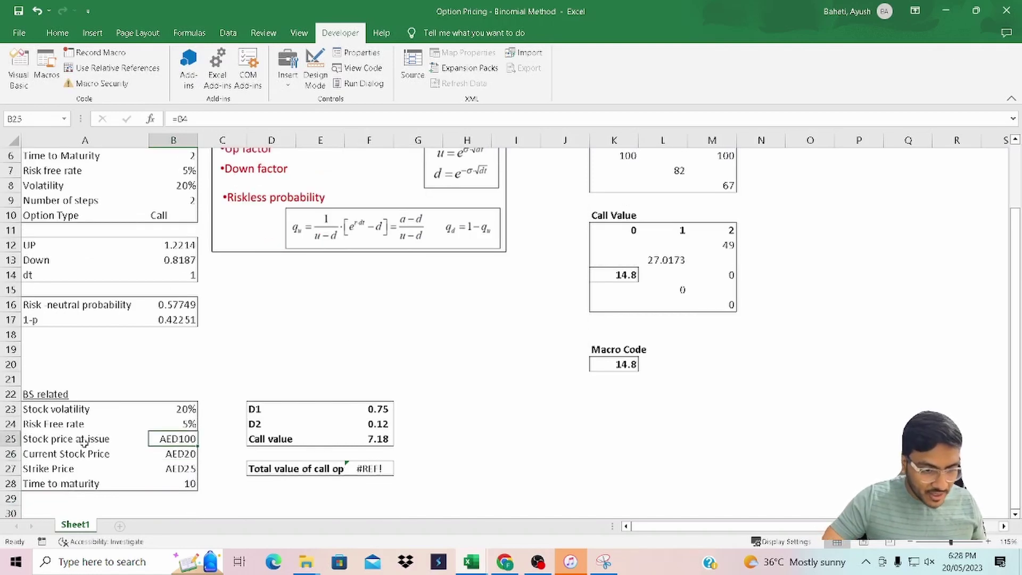
click(60, 438)
drag(60, 439, 180, 436)
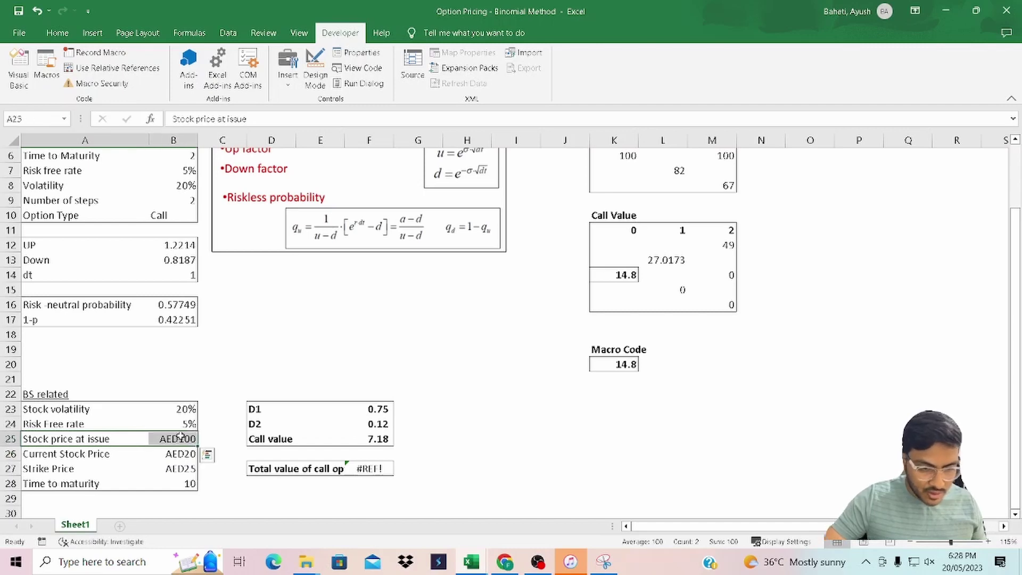
- Link the current stock price in B26 to B4 and the BS strike price in B27 to B5
key(Right)
key(Down)
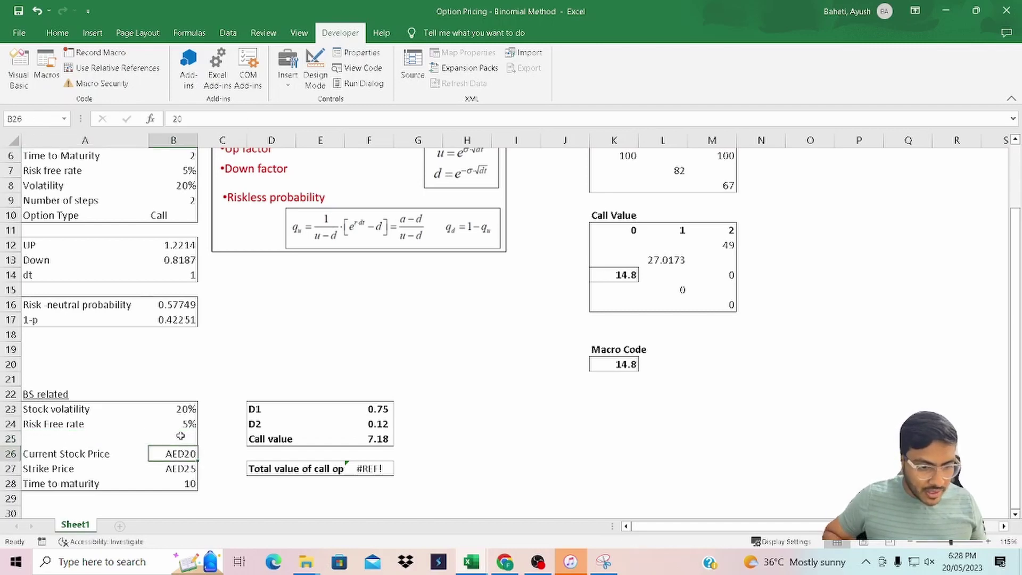
text(=)
scroll(181, 434, up, 2)
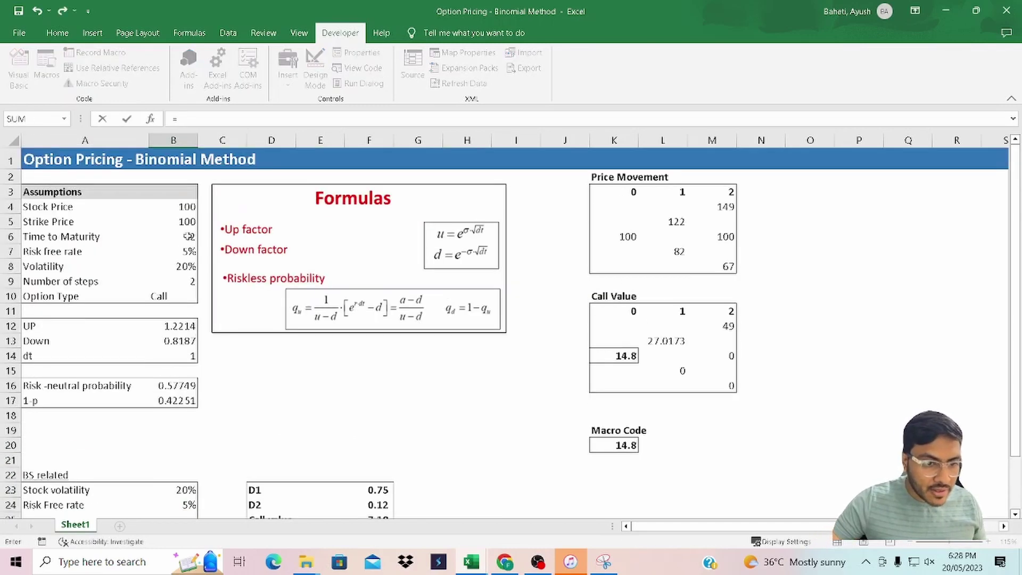
click(182, 213)
key(Return)
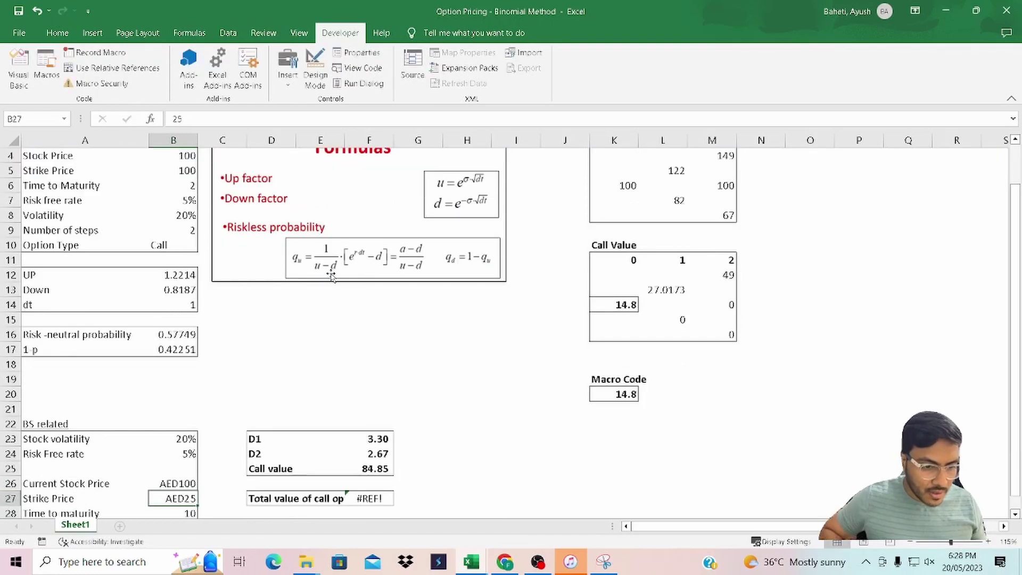
text(=)
scroll(312, 252, up, 1)
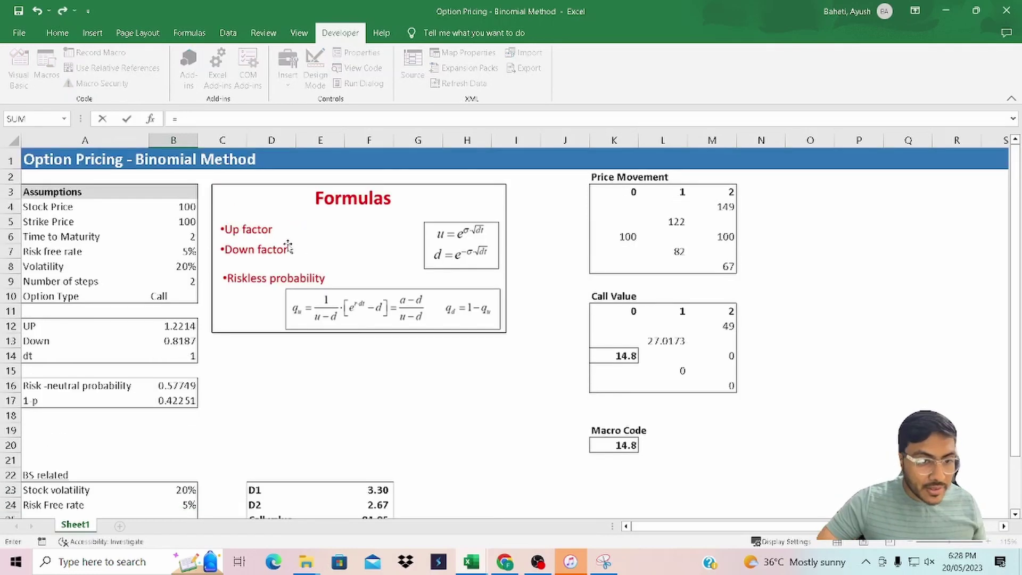
click(176, 221)
key(Return)
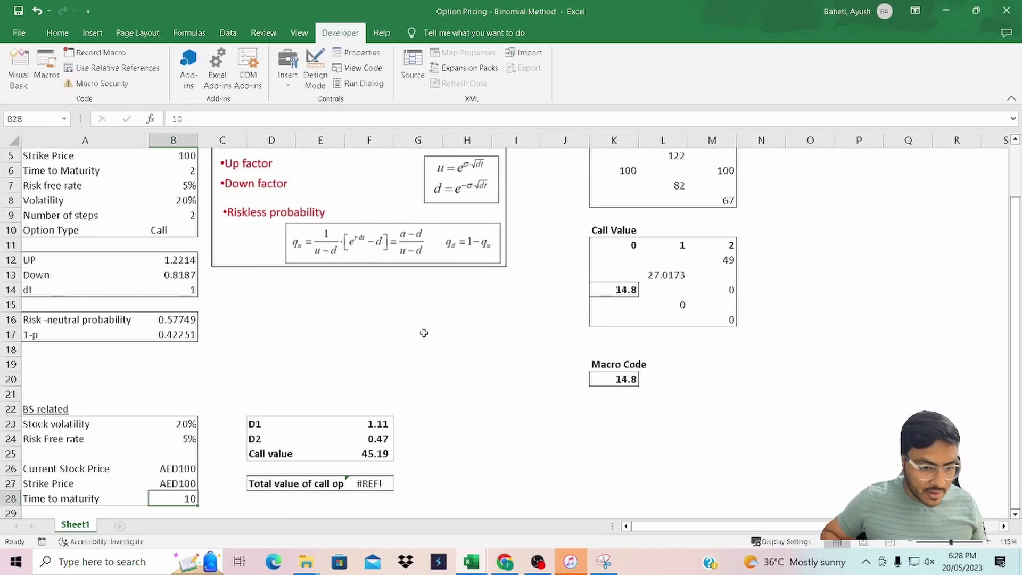
- Link the BS time to maturity in B28 to the number of steps in B9
scroll(424, 333, down, 1)
text(=)
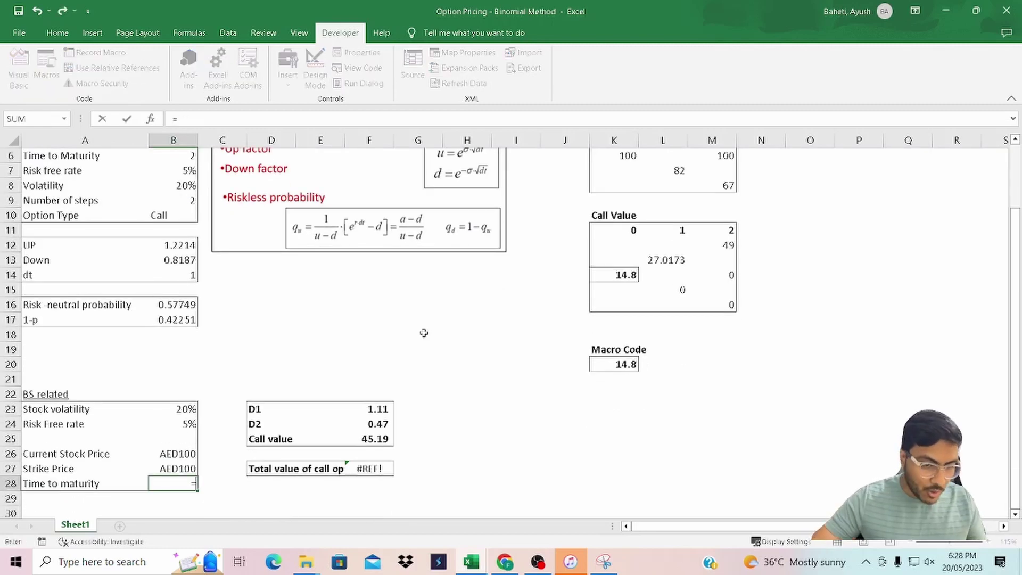
scroll(422, 334, up, 2)
click(190, 279)
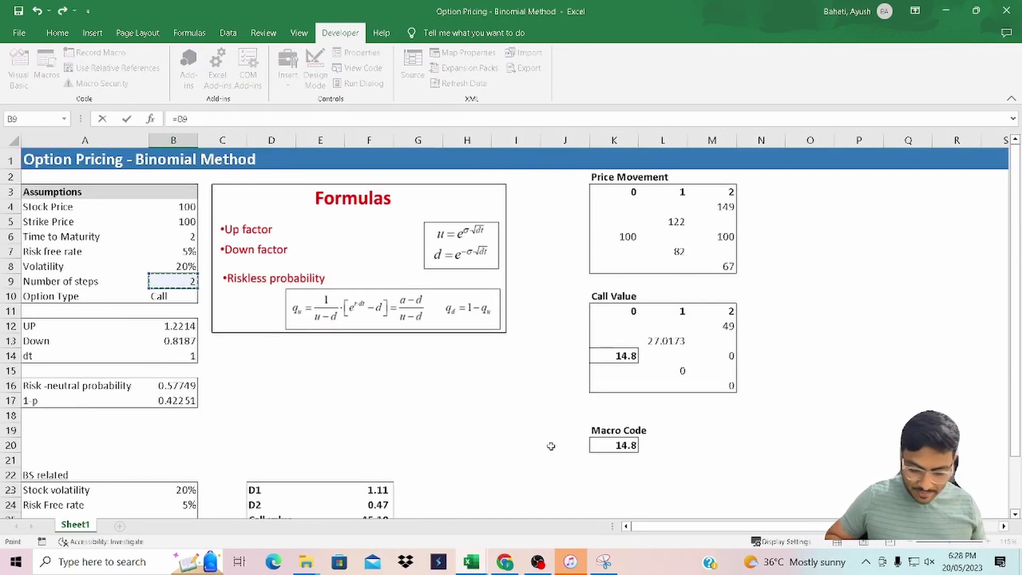
key(Return)
- Check the current stock price link in B26 and the D1 formula in F23
key(Up)
key(Up)
key(Up)
key(F2)
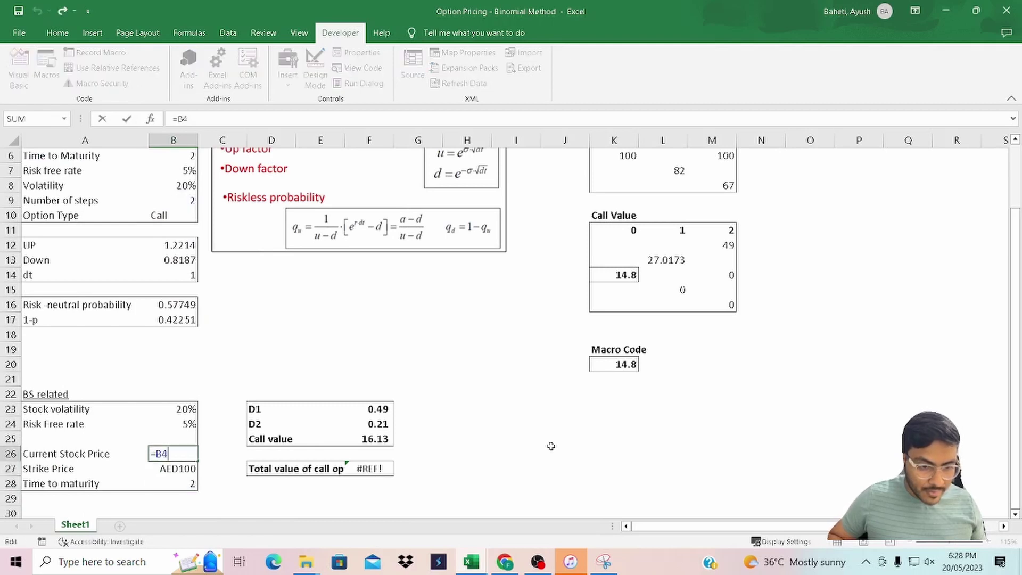
key(Return)
key(Up)
key(Up)
key(Up)
key(Right)
key(Right)
key(Right)
key(Down)
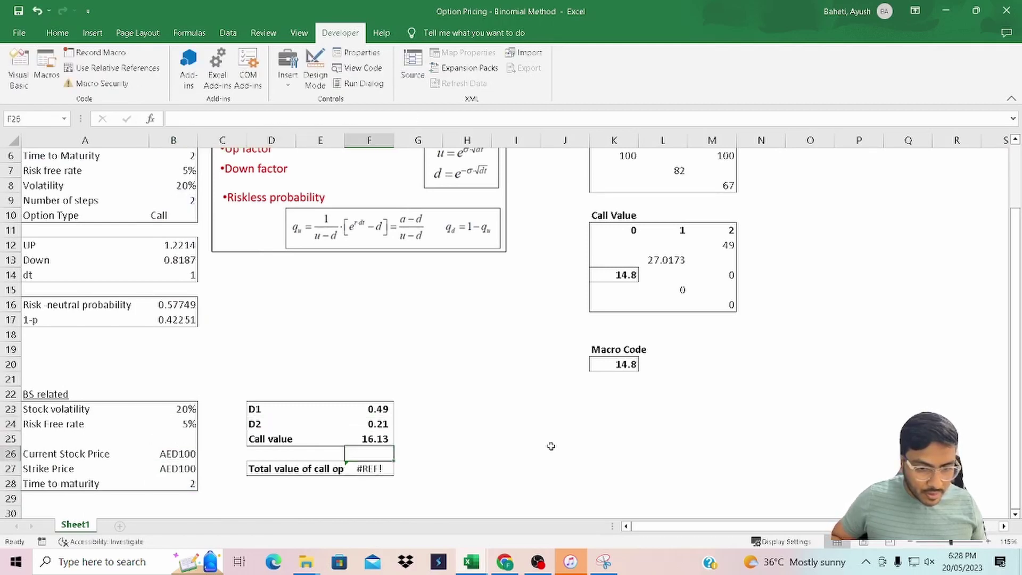
key(Up)
key(Up)
key(Up)
key(F2)
key(Escape)
- Inspect the total value of call option formula in F27 and its label in D27
key(Down)
key(Down)
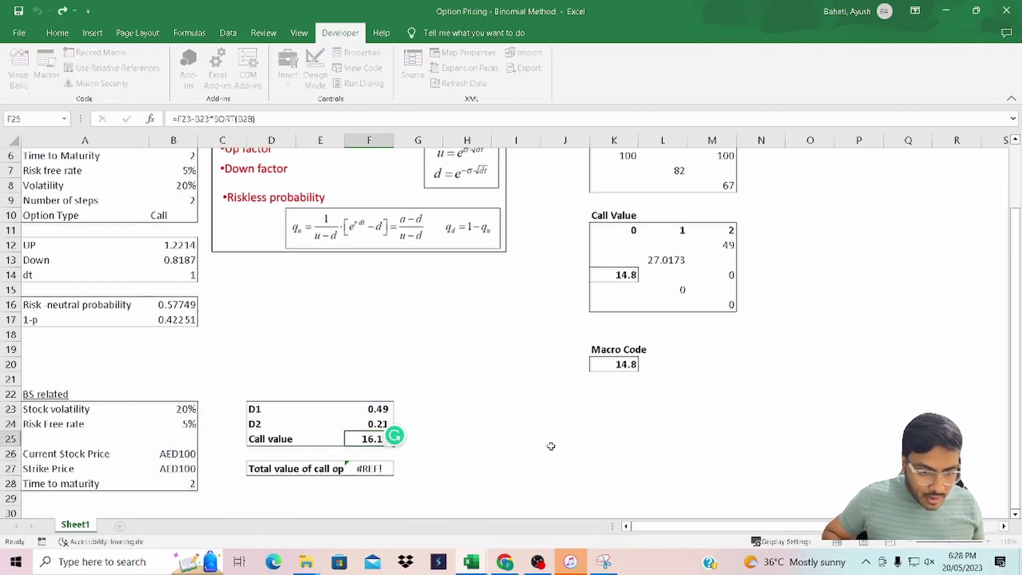
key(Down)
key(Down)
key(Down)
key(Up)
key(F2)
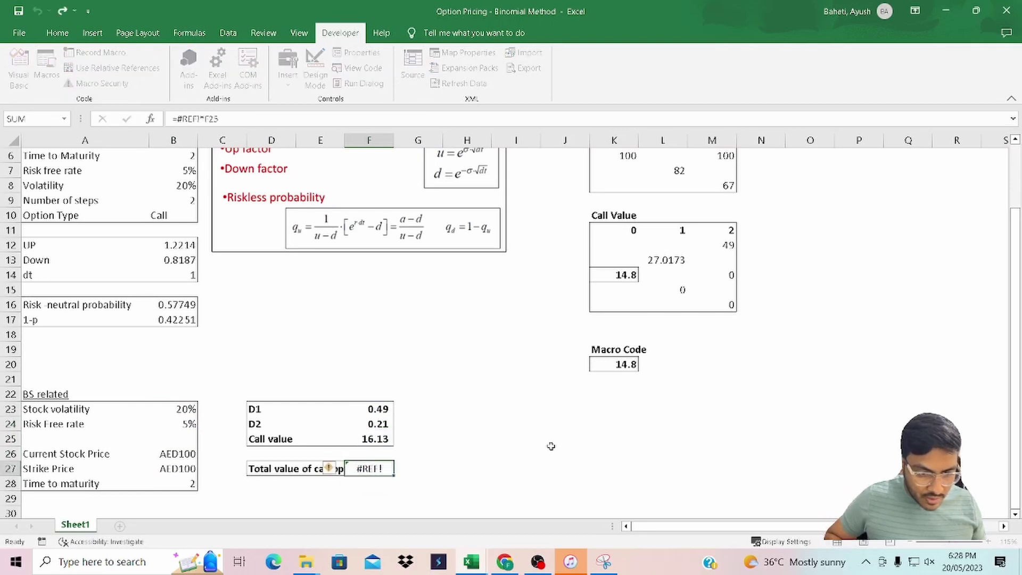
key(Escape)
key(Left)
key(Left)
key(F2)
key(Escape)
key(Right)
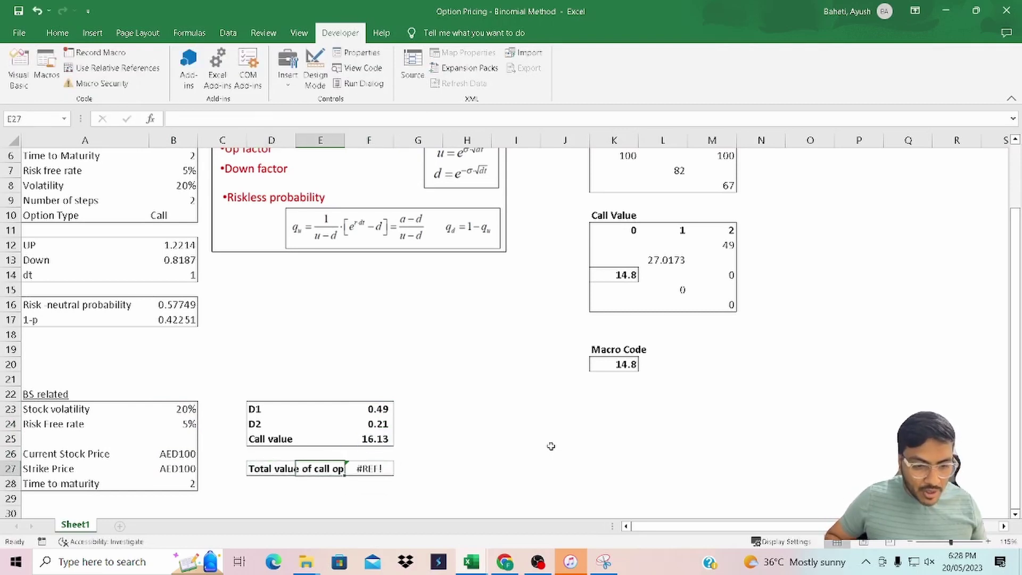
- Delete the total value of call option row in D27:F27 and remove its borders
key(Left)
key(shift+Right)
key(shift+Right)
key(Delete)
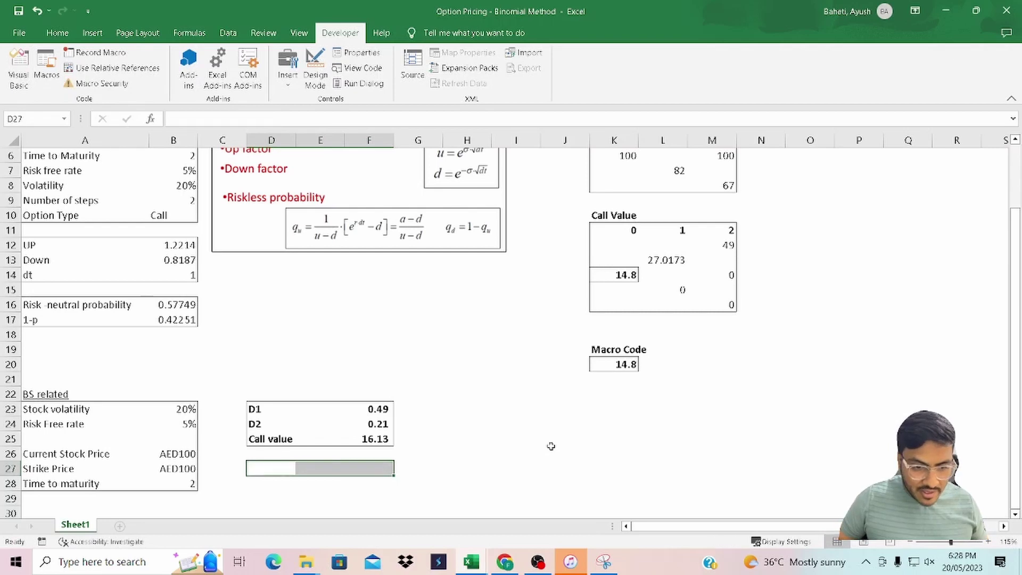
key(alt+h)
key(Left)
key(Right)
key(Right)
key(Right)
key(Right)
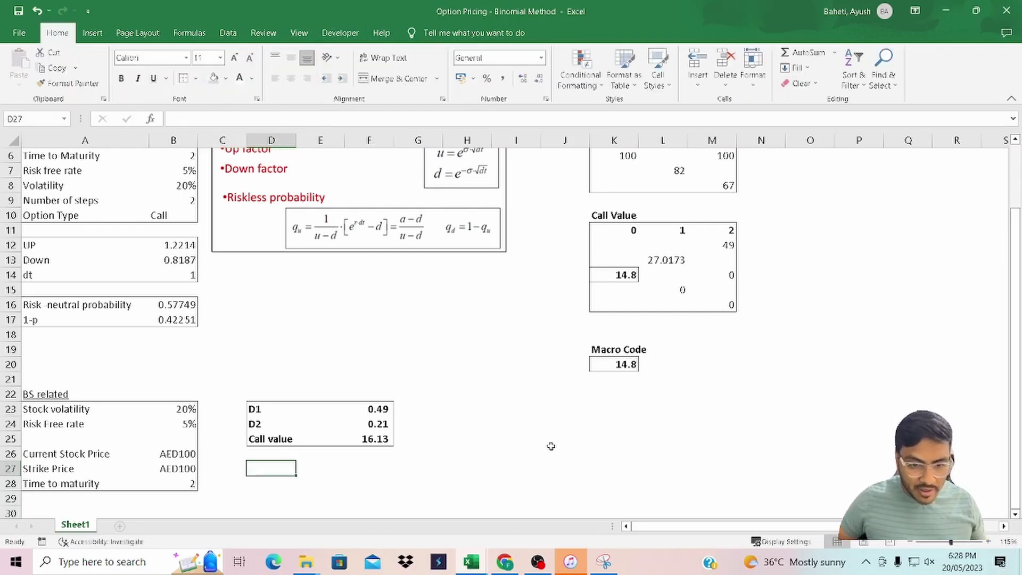
- Review the D2 formula in F24 and the call value formula in F25
key(Left)
key(Left)
key(Left)
key(Up)
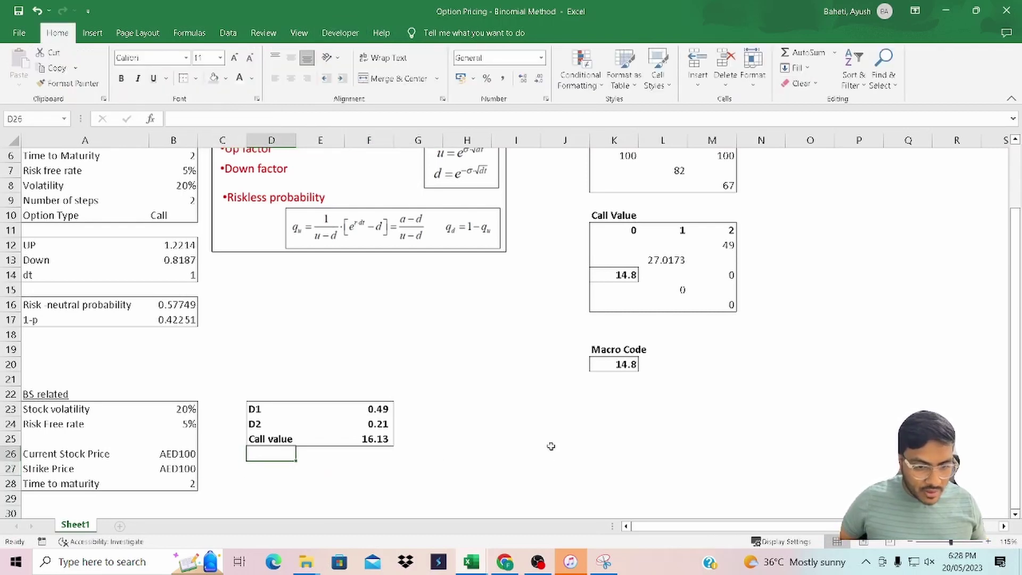
key(Up)
key(Right)
key(Right)
key(Up)
key(F2)
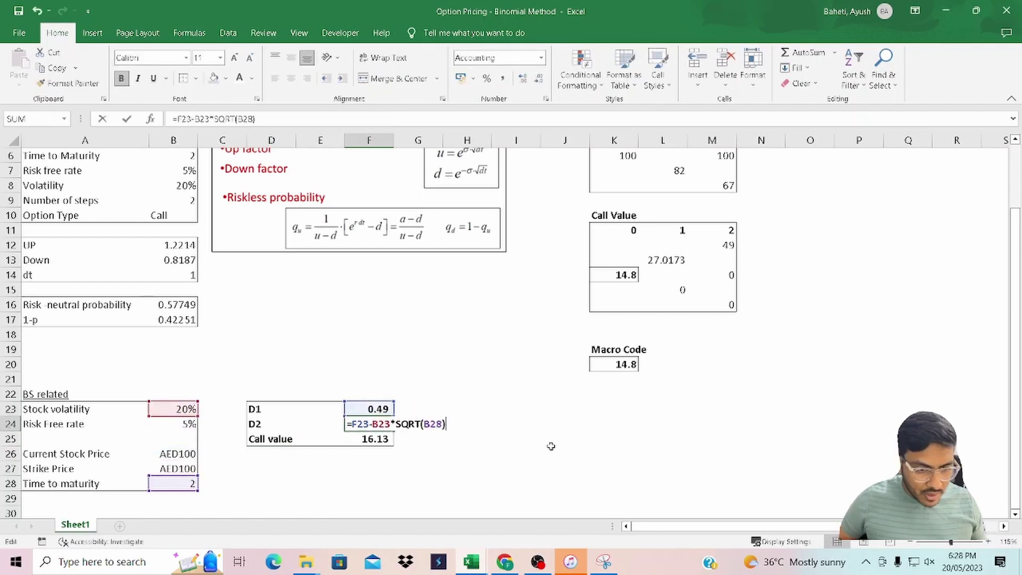
key(Return)
key(F2)
key(Return)
key(Up)
key(Up)
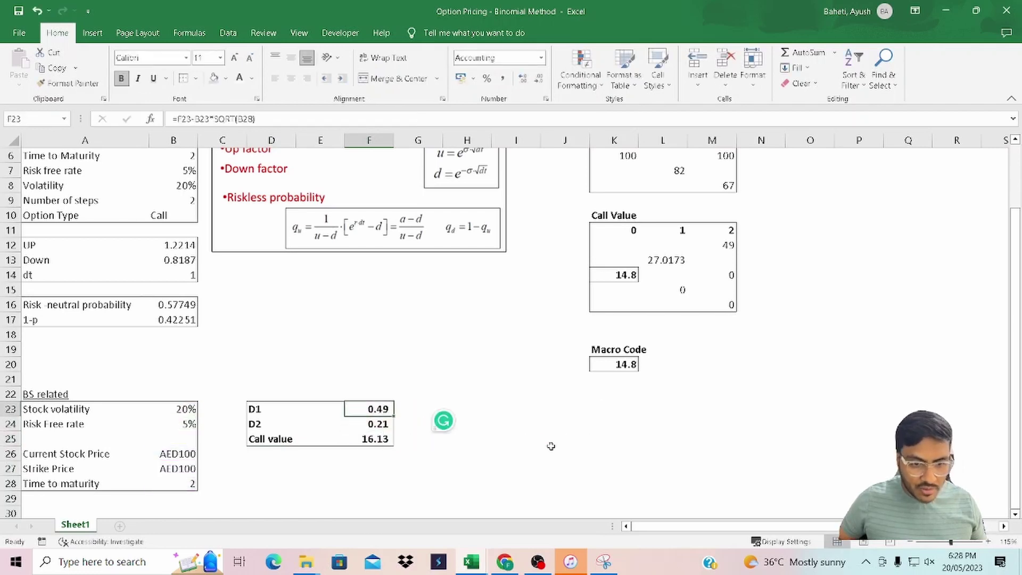
- Enter the label "Value on the basis of Binomial Model" in K23
key(Up)
key(Right)
key(Right)
key(Right)
key(Right)
key(Right)
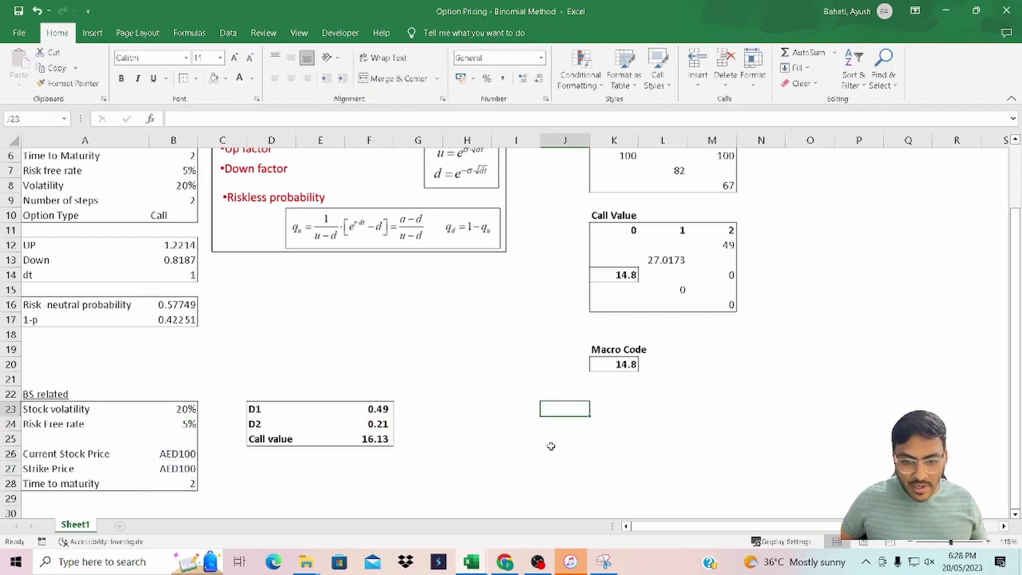
text(Val)
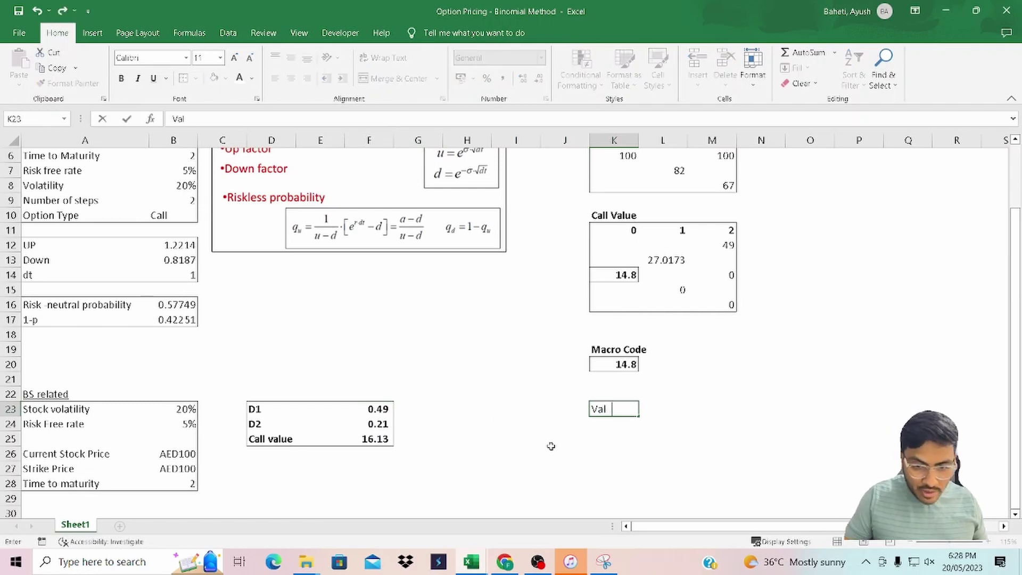
text(ue on the)
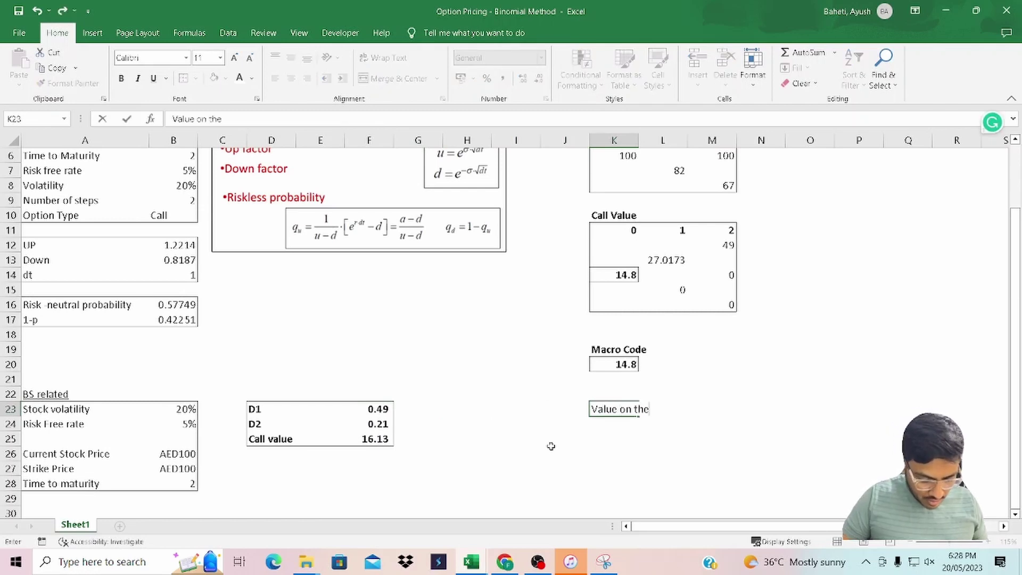
text( basis of )
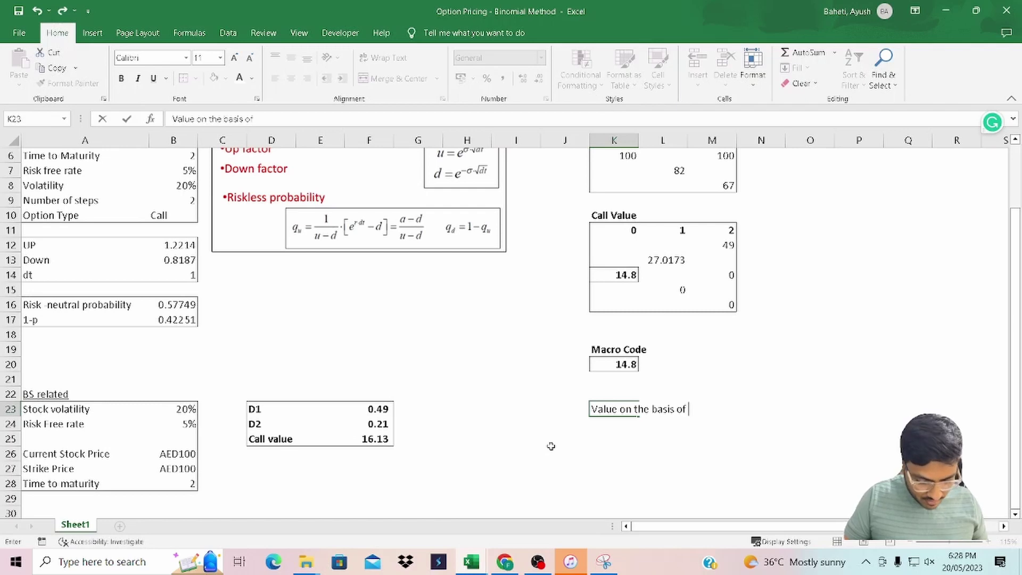
text(Binomial )
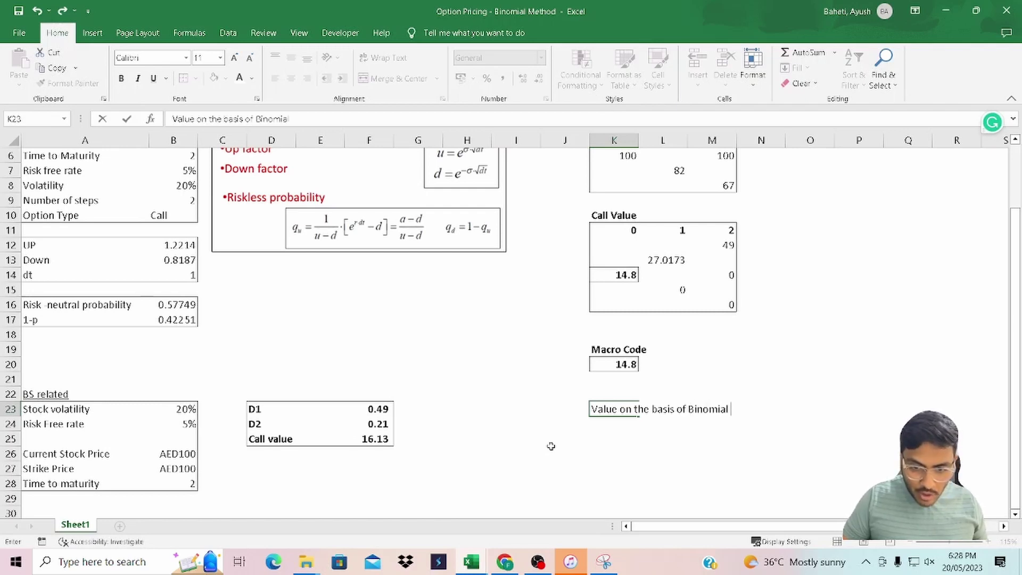
text(Model)
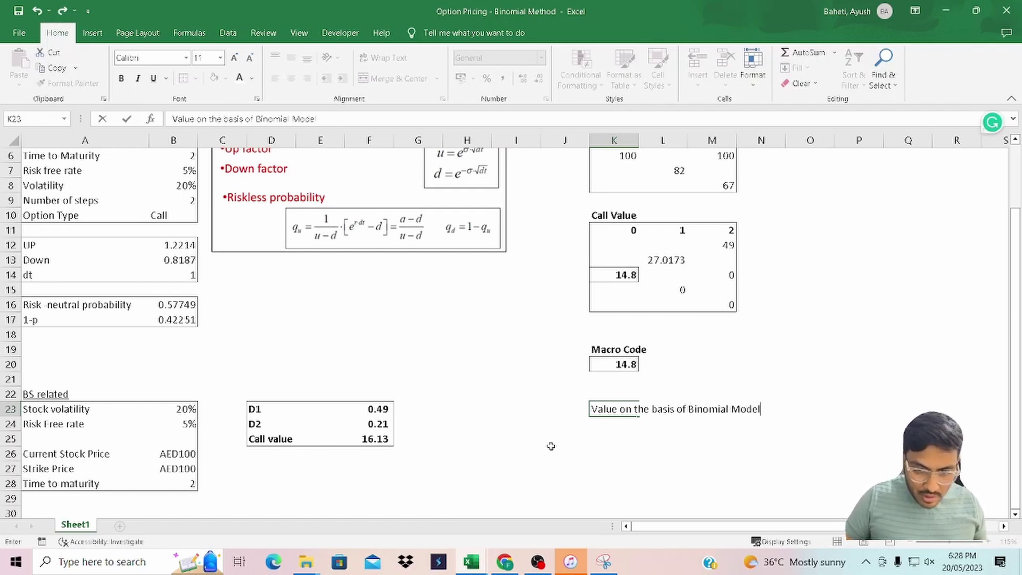
key(Return)
- Copy the K23 label into K24 and reword it as "Value on the basis of BS Model"
key(Up)
key(ctrl+c)
key(Down)
key(F2)
key(ctrl+v)
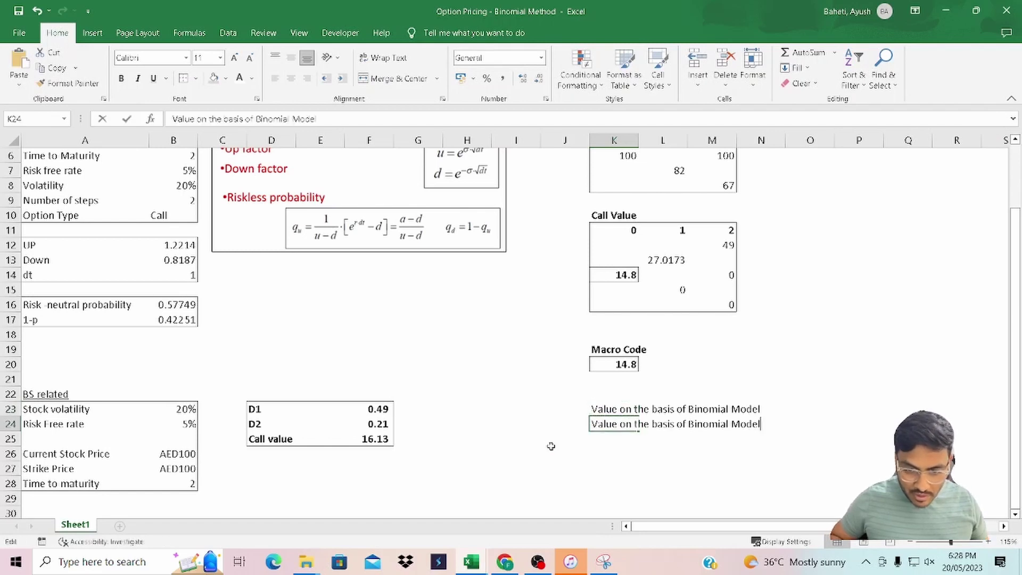
key(ctrl+shift+Left)
key(Left)
key(Left)
key(ctrl+shift+Left)
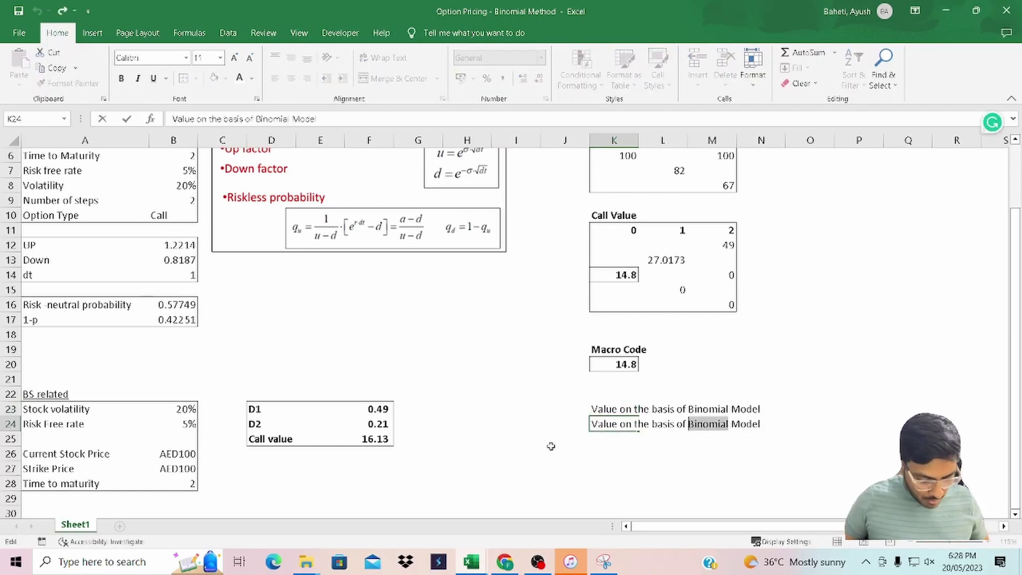
text(BS)
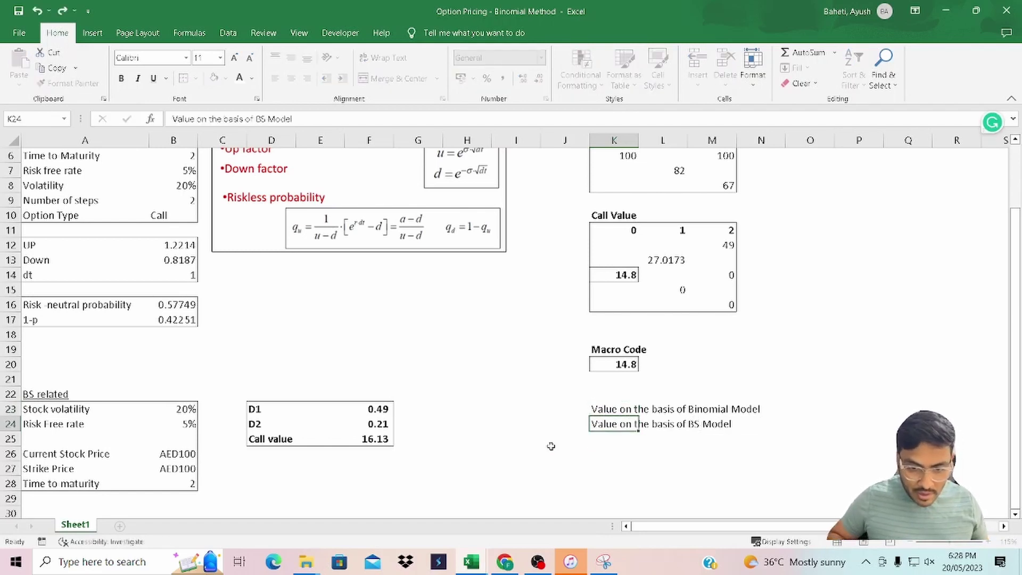
key(Return)
- Enter the label "Difference" in K25, below the two model labels
text(Duffer)
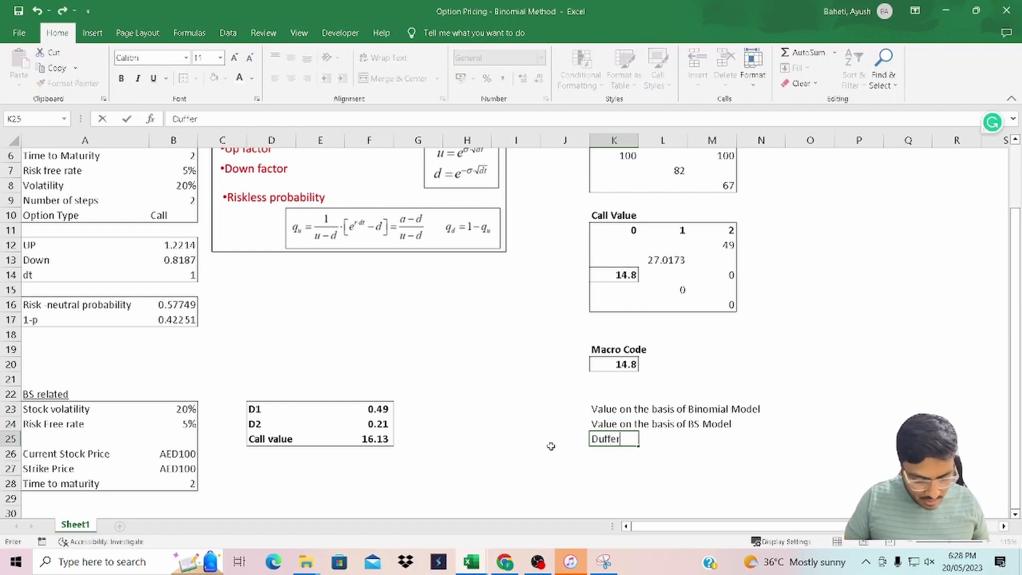
text(ence)
key(Escape)
key(F2)
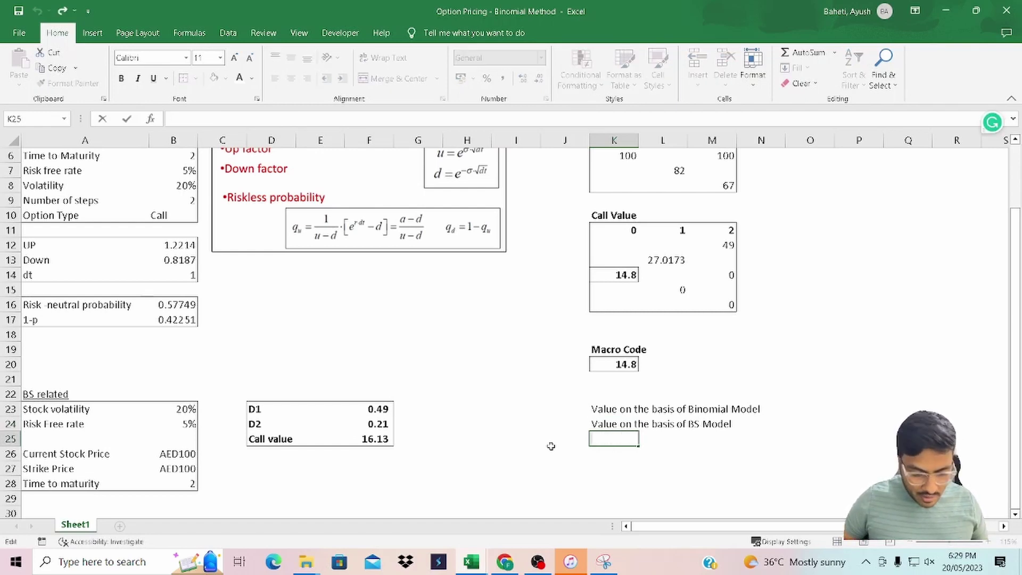
text(Difference)
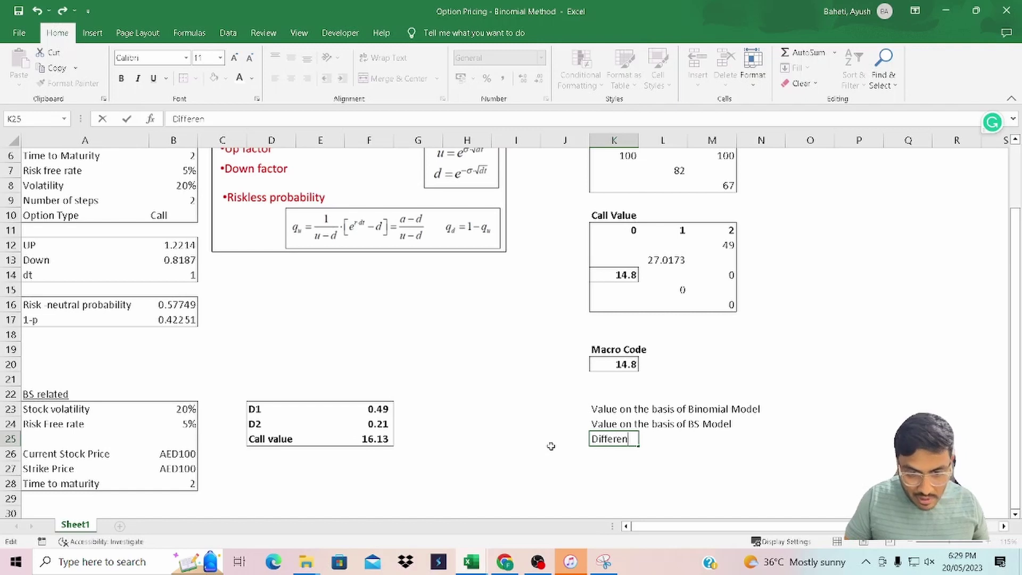
key(Return)
- Make the three comparison labels in K23:K25 bold
key(Up)
key(Up)
key(Up)
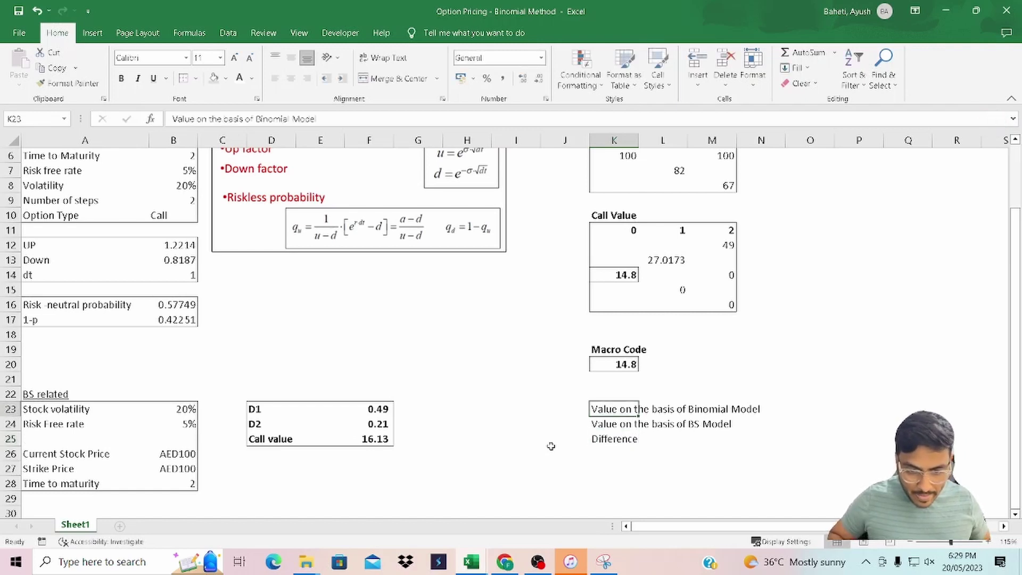
key(shift+Down)
key(shift+Down)
key(ctrl+b)
- Link O23, beside the Binomial Model label, to the macro code result with =K20
key(Right)
key(Right)
key(Right)
key(Right)
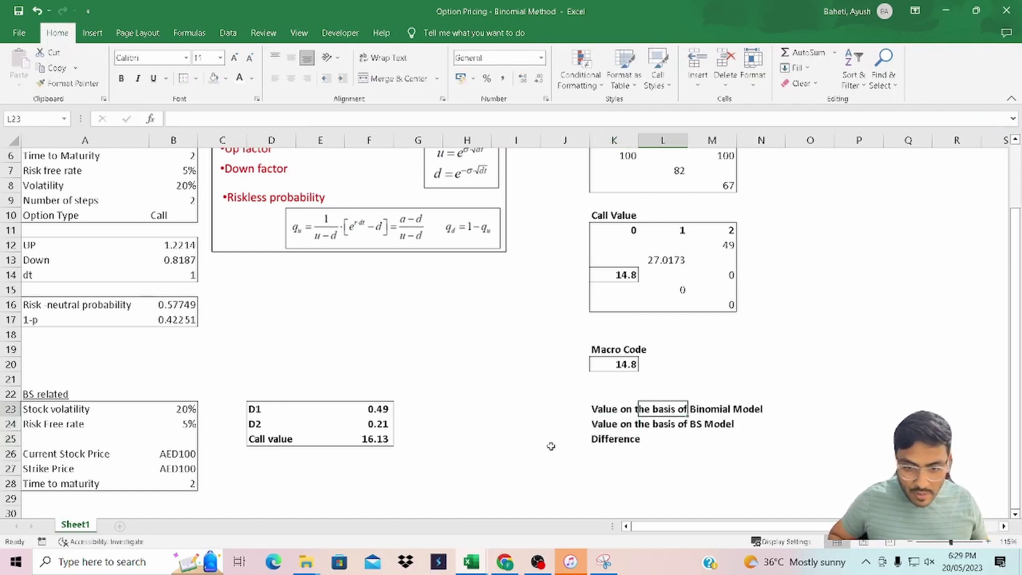
text(=)
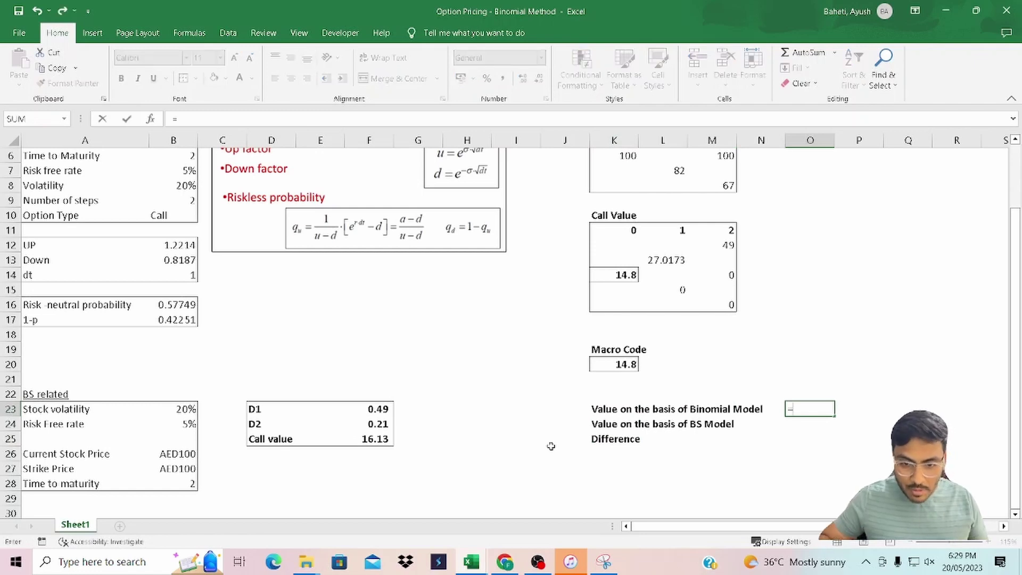
click(636, 365)
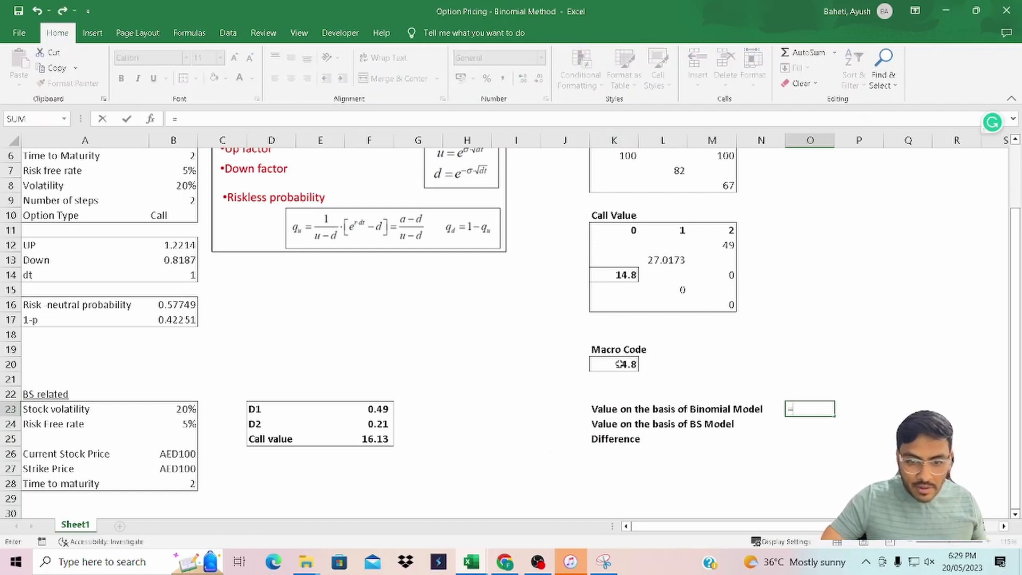
key(ctrl+Return)
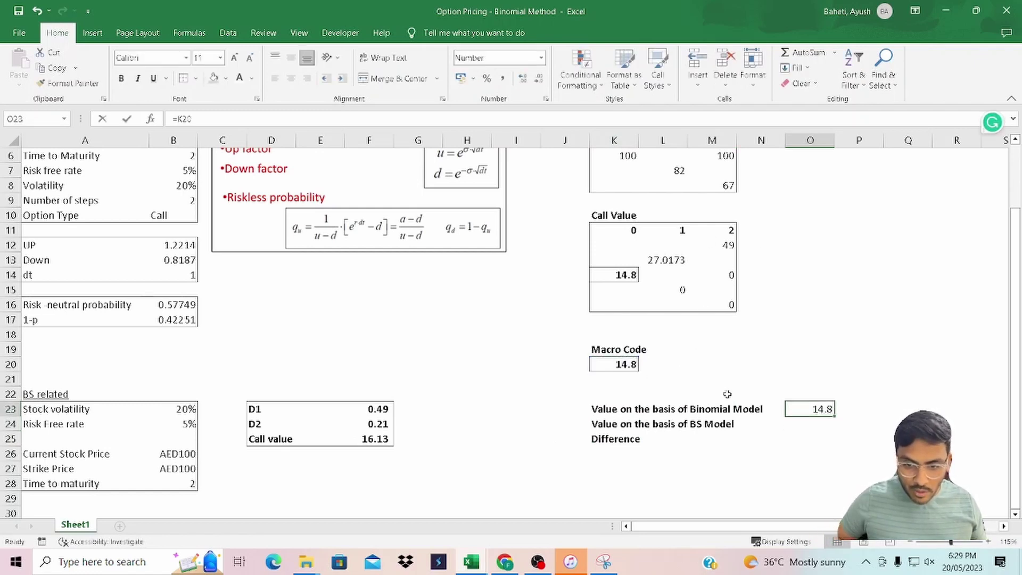
key(Return)
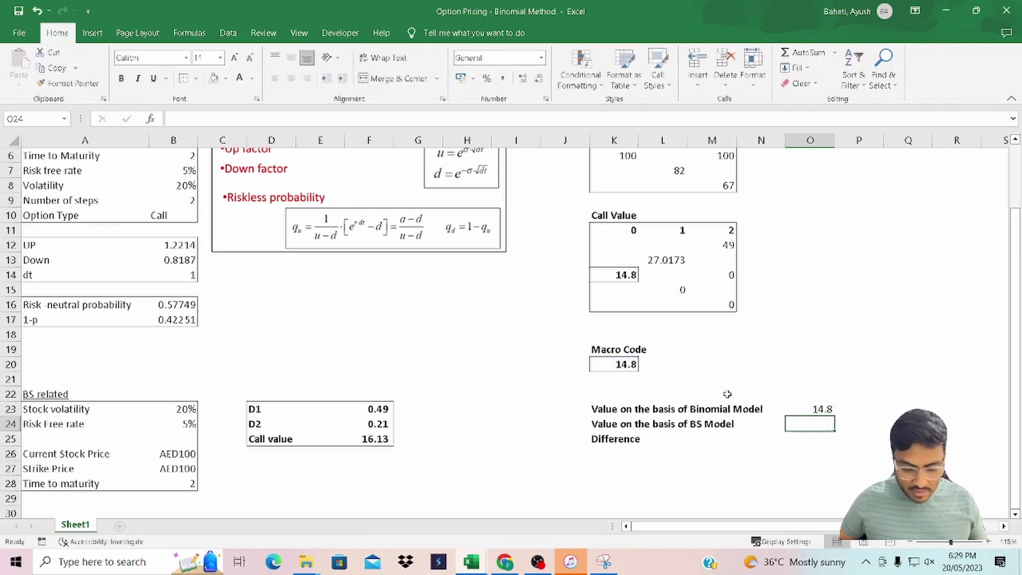
- Link O24, beside the BS Model label, to the Black-Scholes call value in F25
text(=)
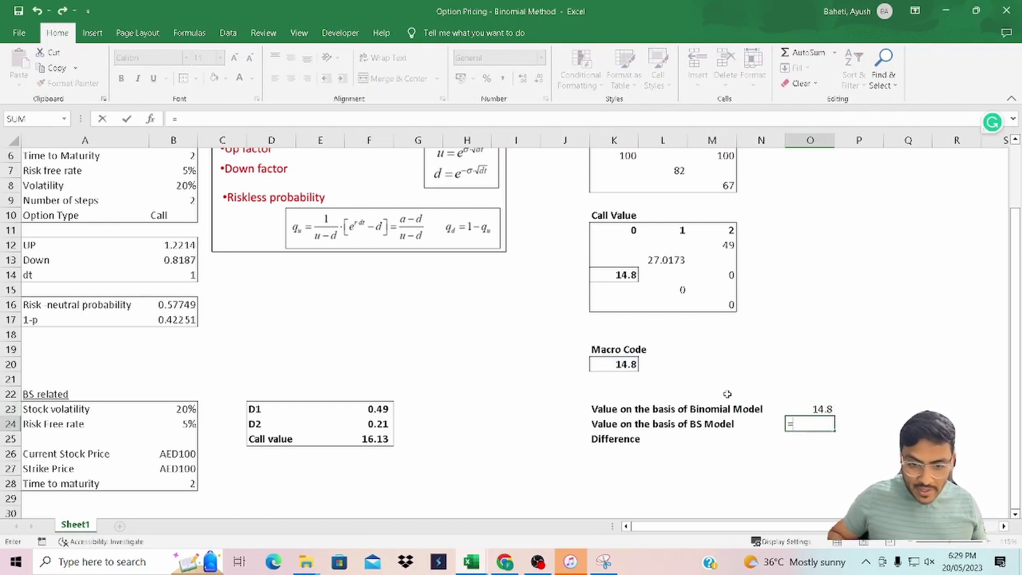
key(Left)
key(Left)
key(Left)
key(Left)
key(Left)
key(Left)
key(Left)
key(Left)
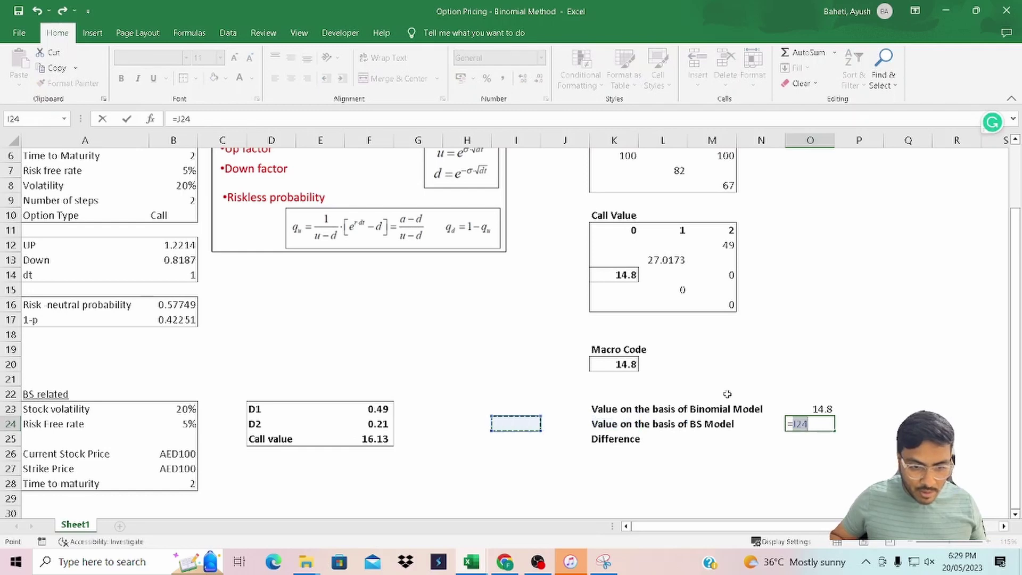
key(Left)
key(Down)
key(Return)
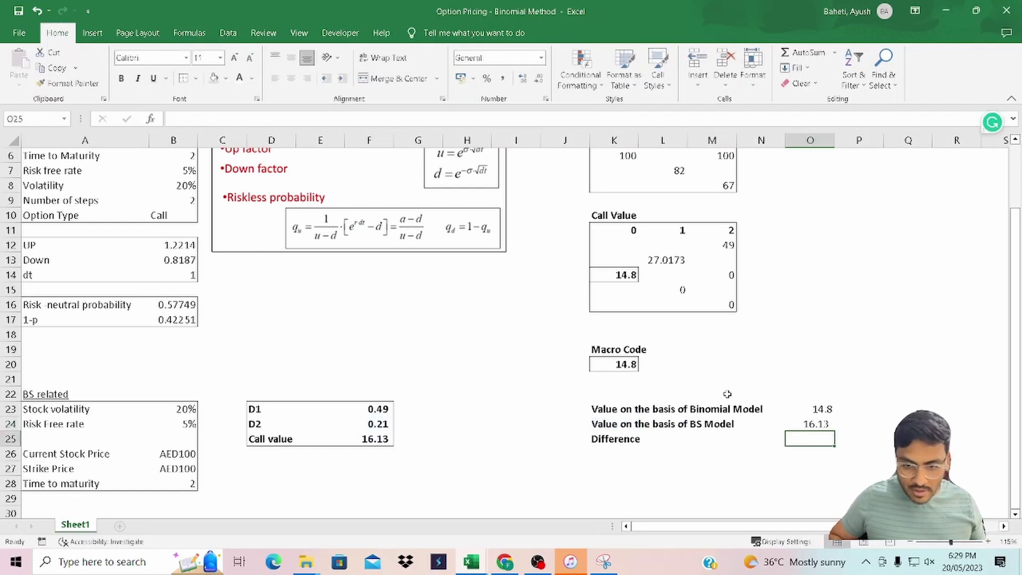
- Calculate the relative difference between the two model values in O25 with =O23/O24-1
key(Up)
key(shift+Down)
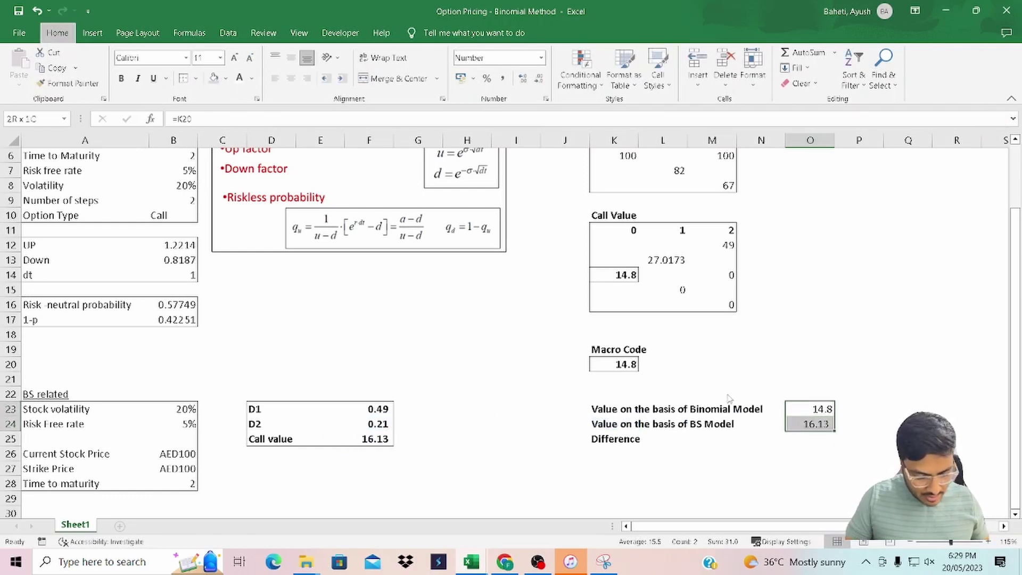
key(Down)
key(Down)
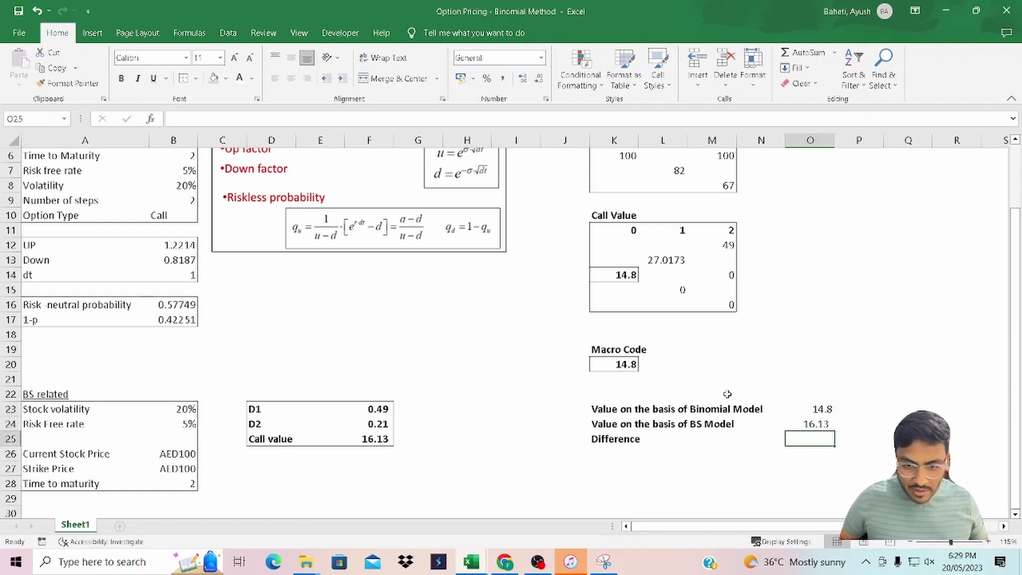
text(=)
key(Up)
key(Up)
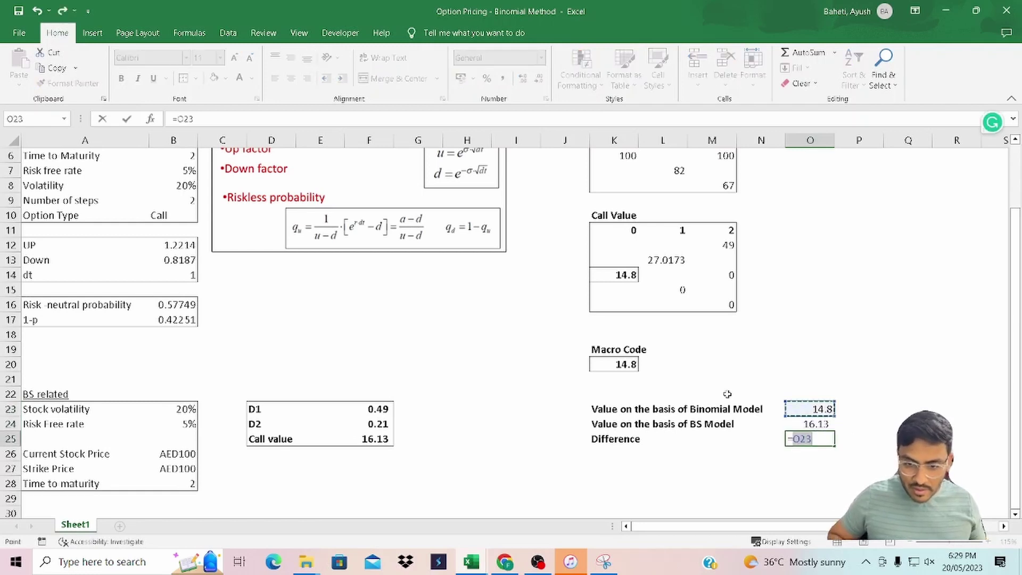
text(/)
key(Up)
text(-)
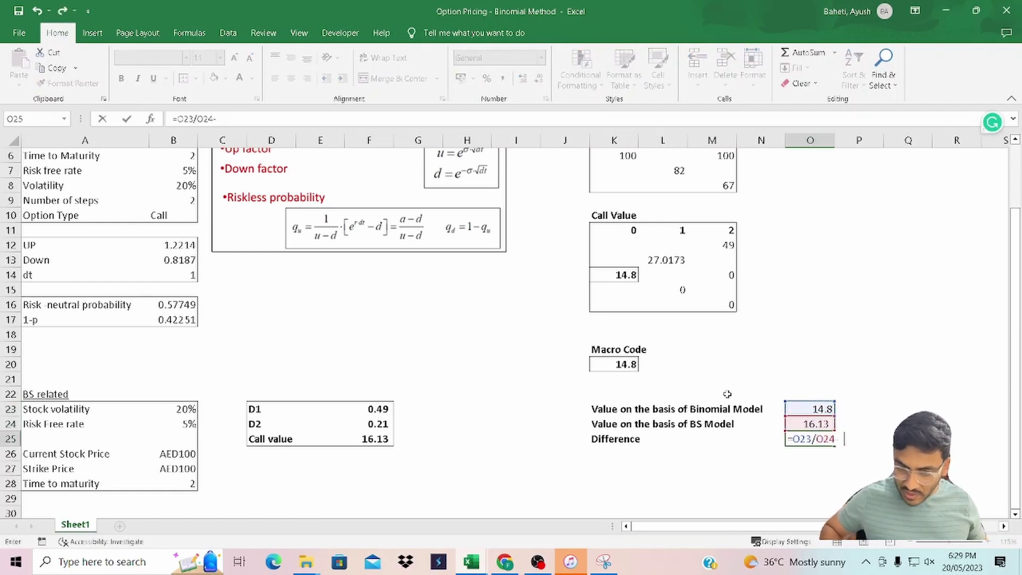
key(Return)
key(Up)
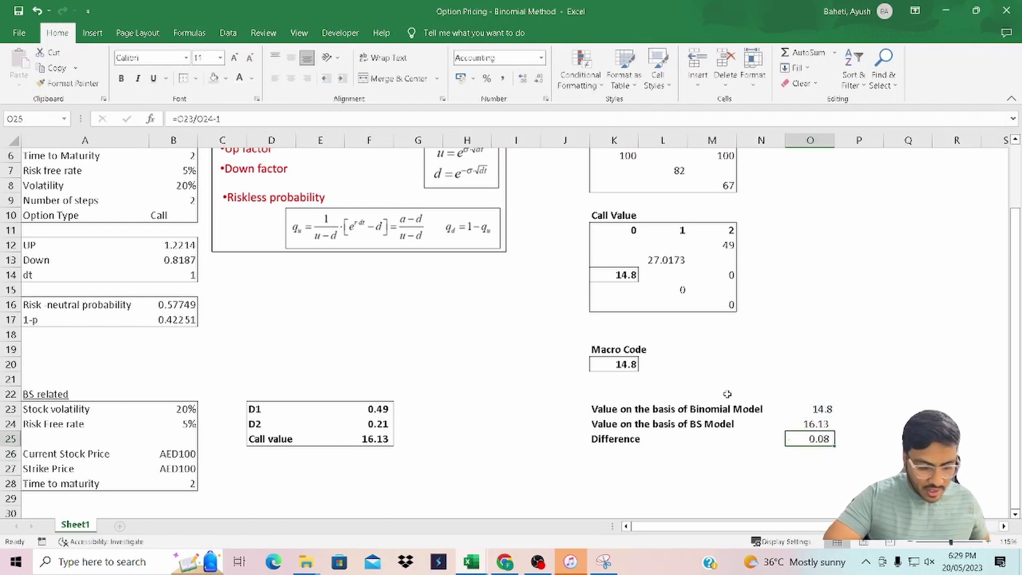
- Format the difference in O25 as a percentage and check its formula
key(ctrl+shift+5)
key(F2)
key(Escape)
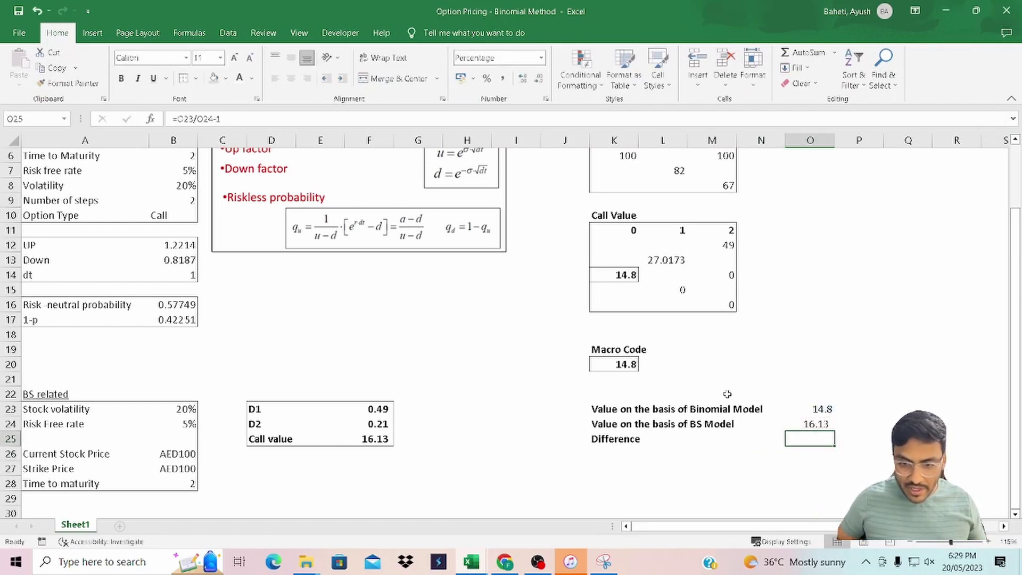
key(F2)
key(Escape)
key(F2)
key(Escape)
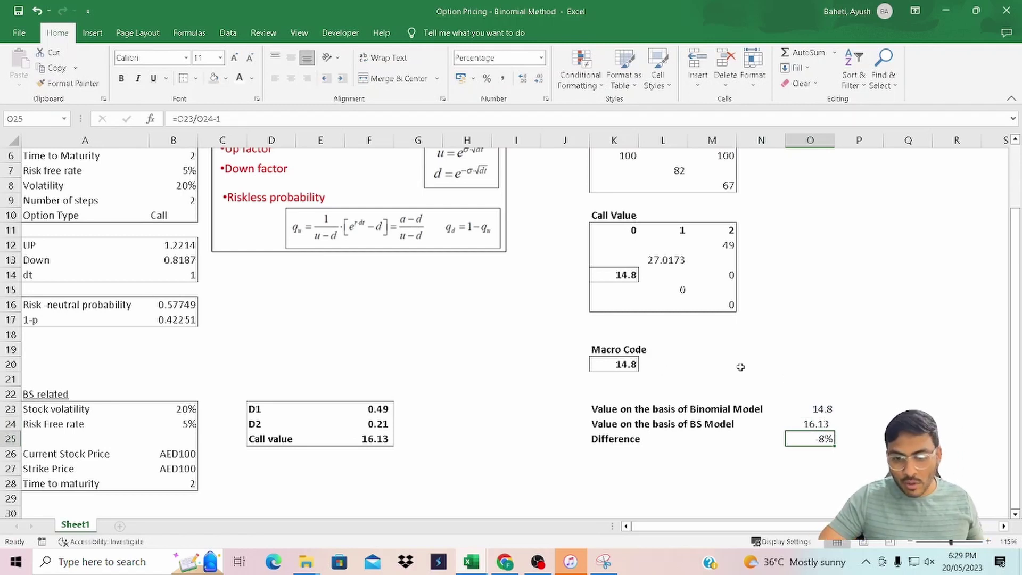
- Review the time to maturity in B6, the price movement tree in K3:M8 and the macro formula in K20
scroll(596, 345, up, 2)
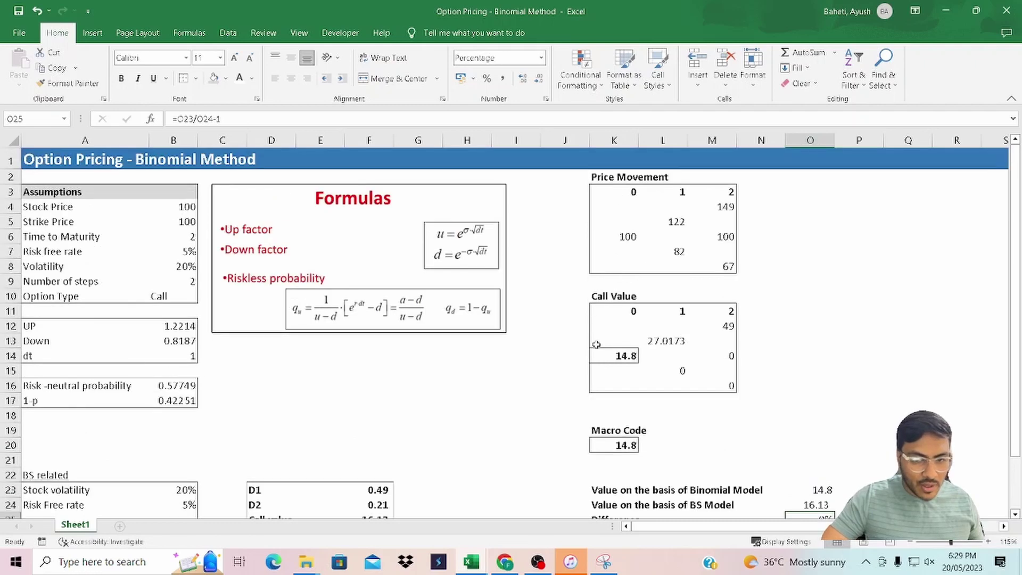
scroll(550, 357, down, 3)
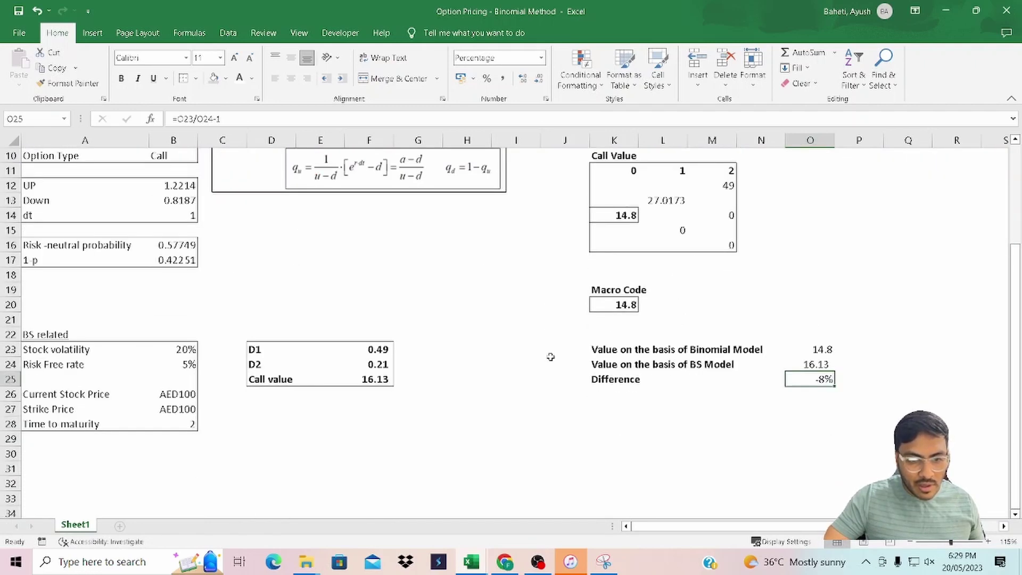
scroll(576, 355, up, 1)
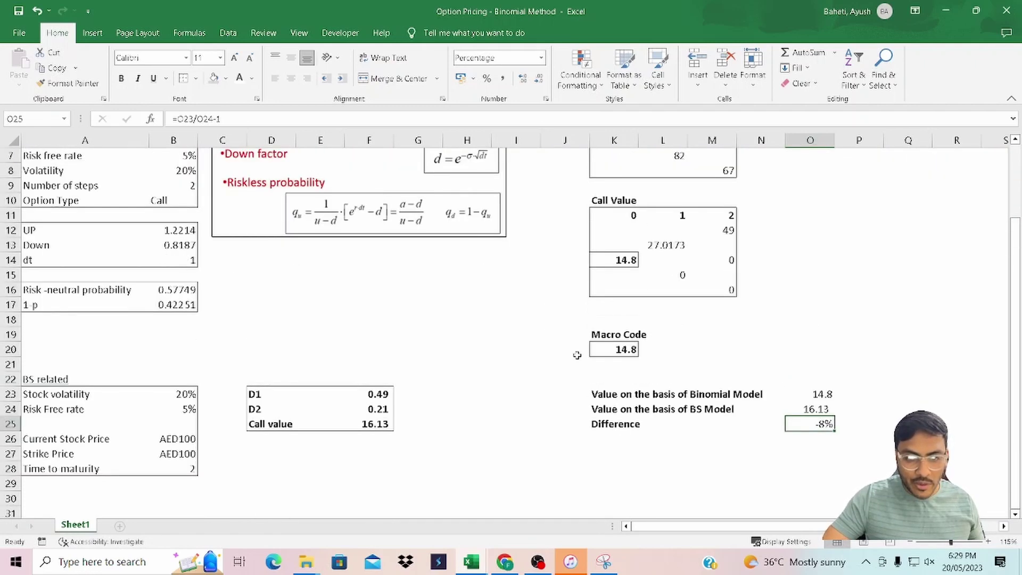
scroll(681, 342, up, 2)
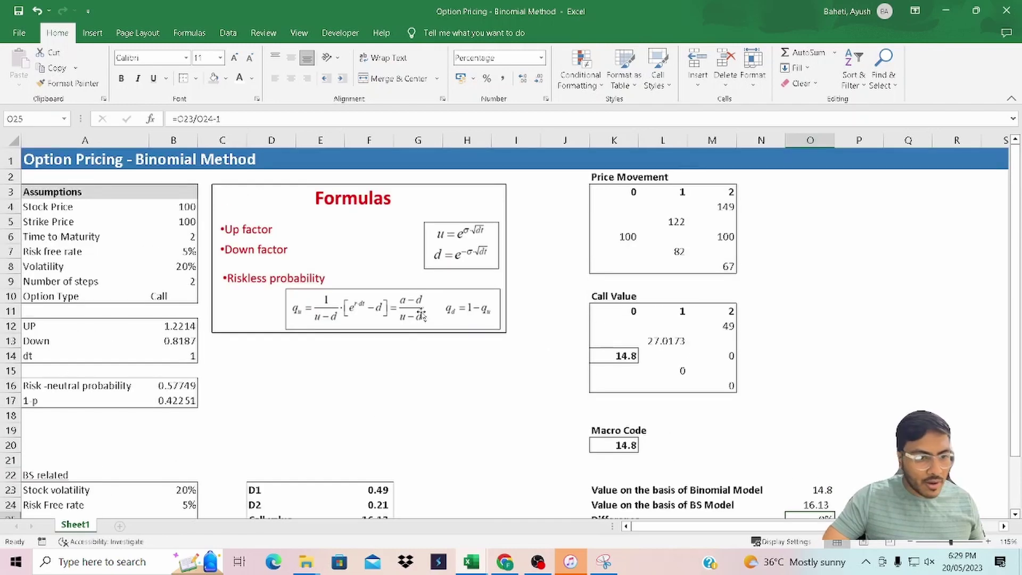
click(189, 239)
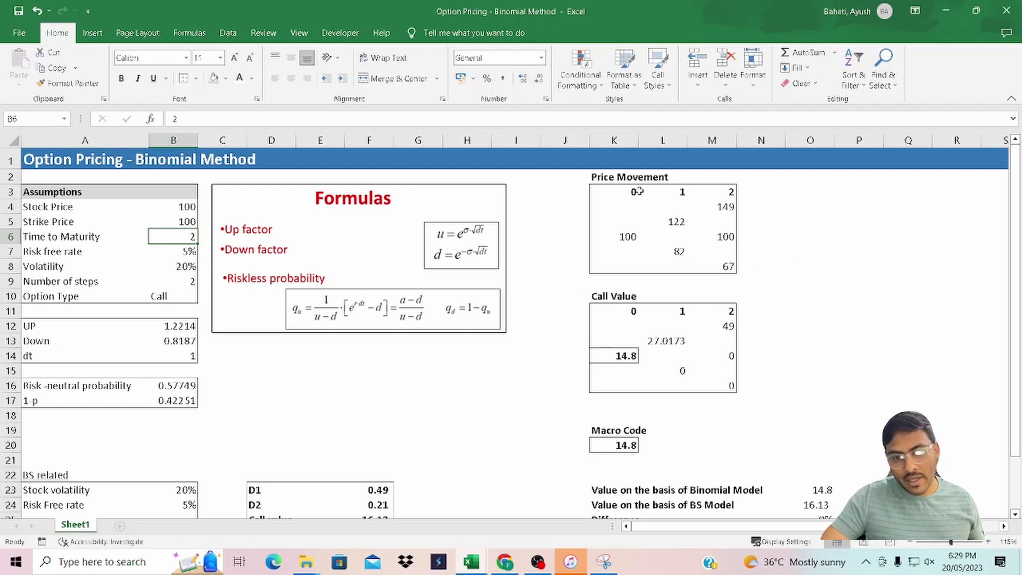
drag(604, 188, 729, 266)
scroll(745, 282, down, 1)
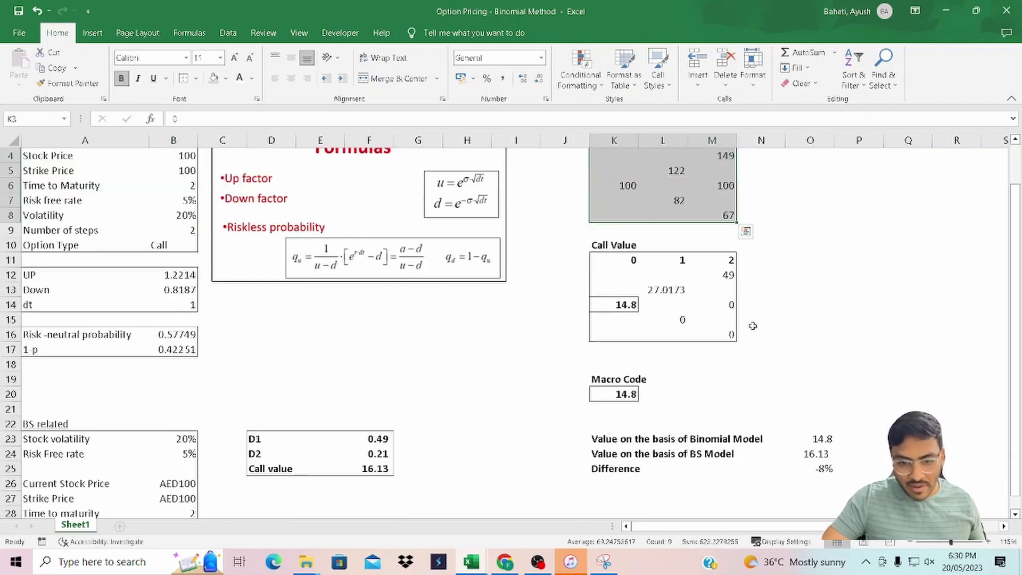
click(618, 394)
scroll(234, 264, up, 1)
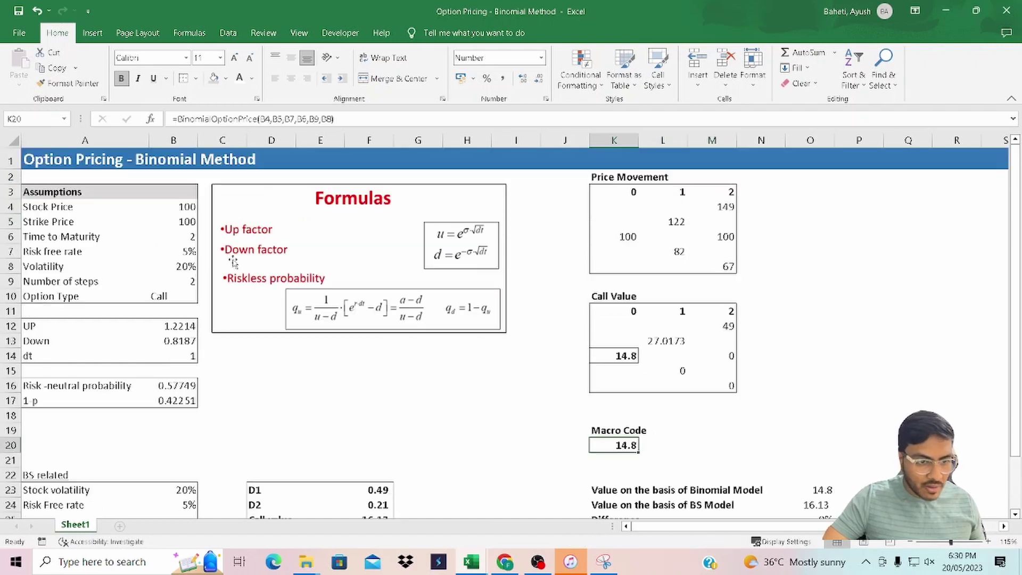
- Set the time to maturity in B6 and the number of steps in B9 to 10, and check the macro value in K20
click(176, 240)
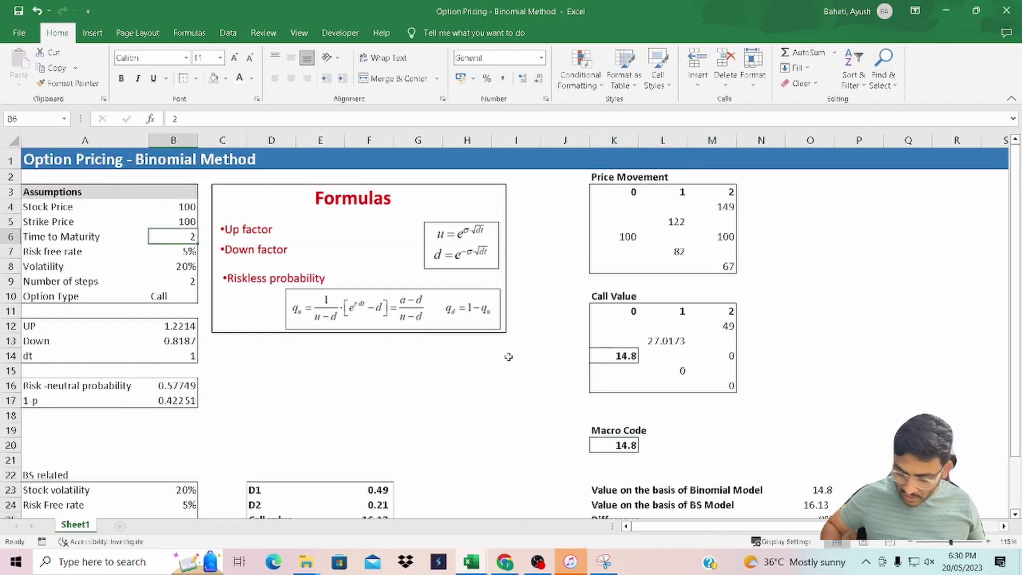
text(10)
key(Return)
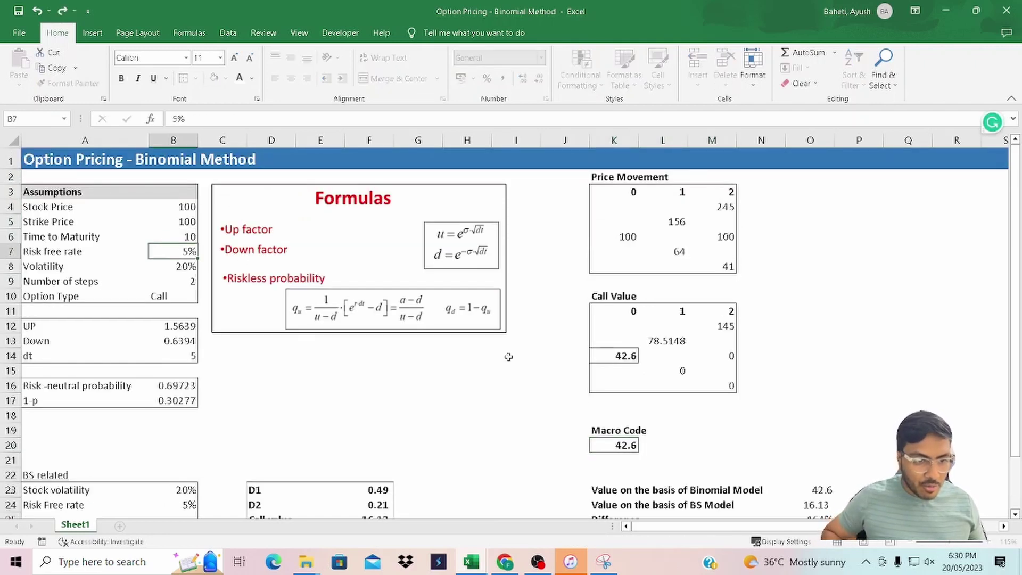
key(Down)
key(Down)
text(10)
key(Return)
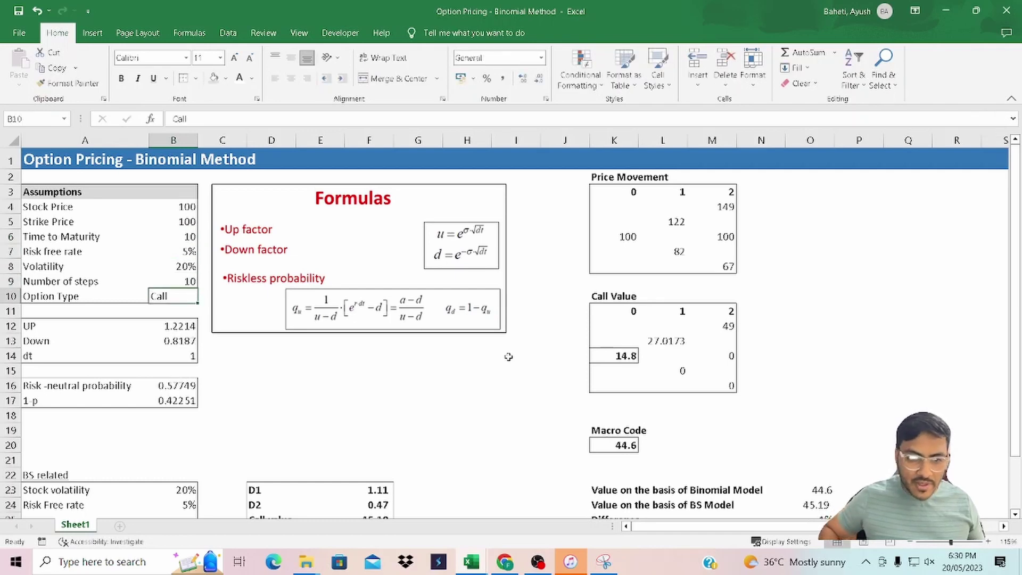
scroll(581, 367, down, 2)
click(612, 350)
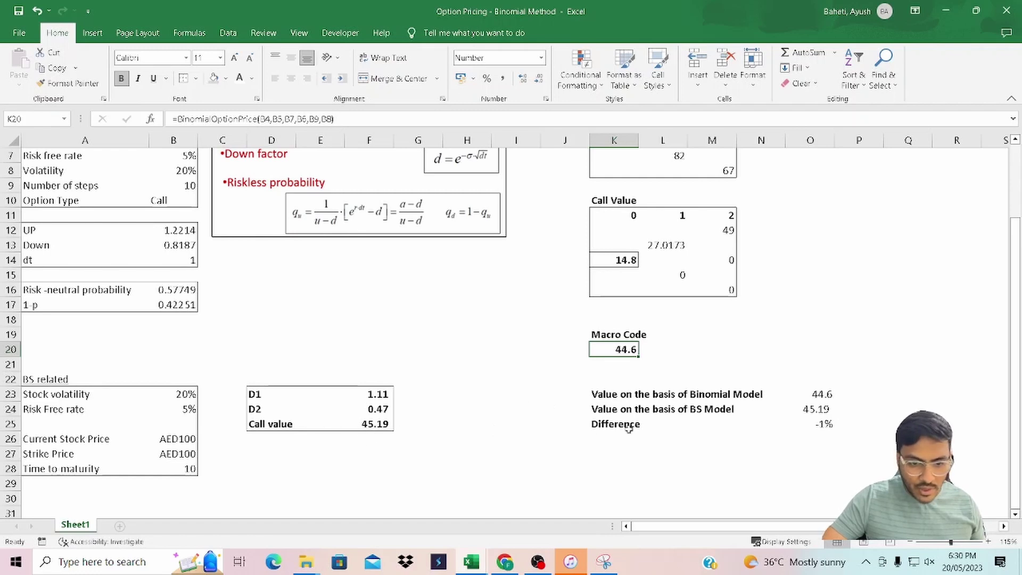
- Show the two model values in O23:O24 without decimals and make them bold
click(795, 414)
click(816, 394)
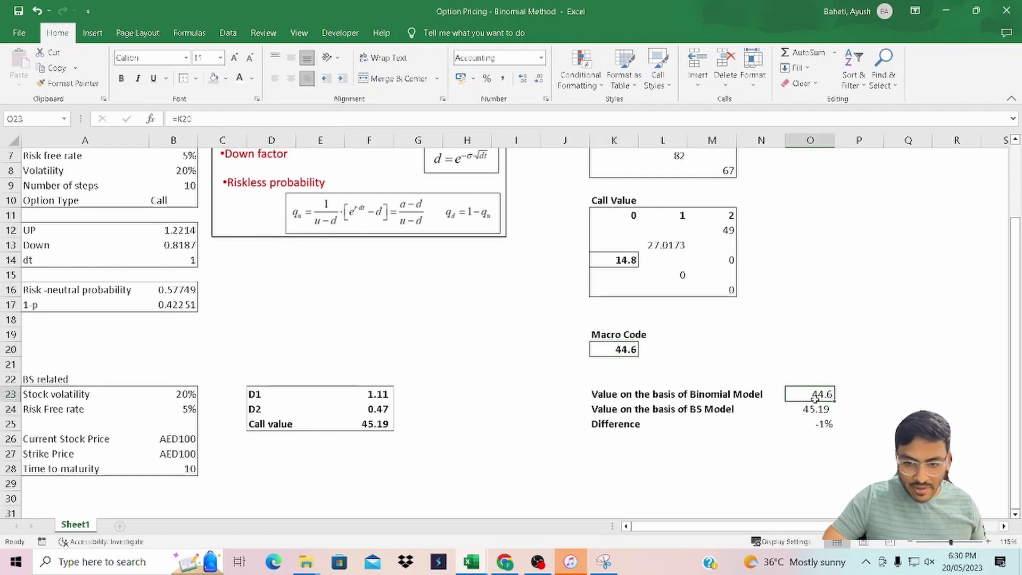
drag(815, 398, 814, 410)
click(538, 79)
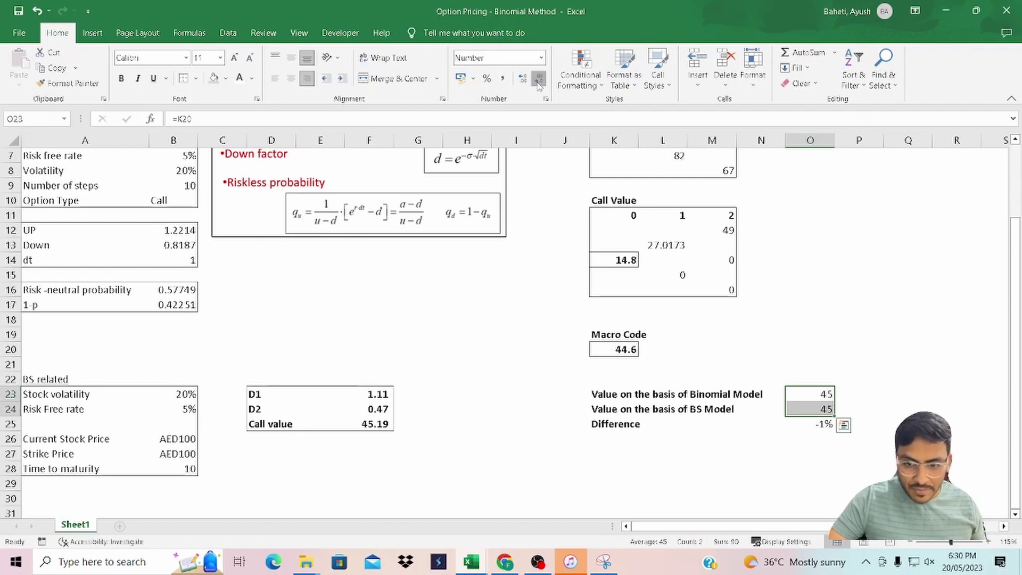
click(801, 275)
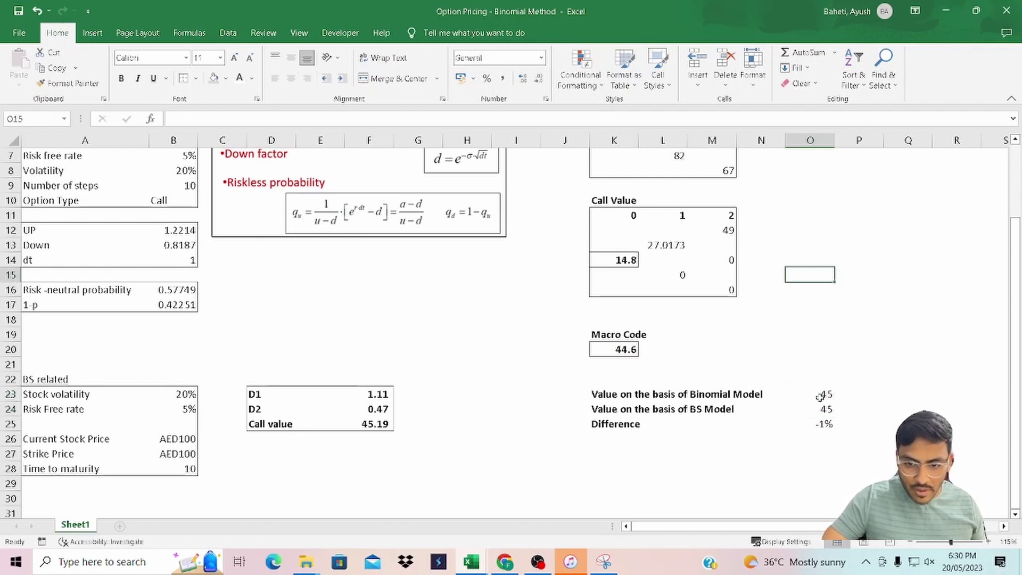
drag(820, 396, 820, 407)
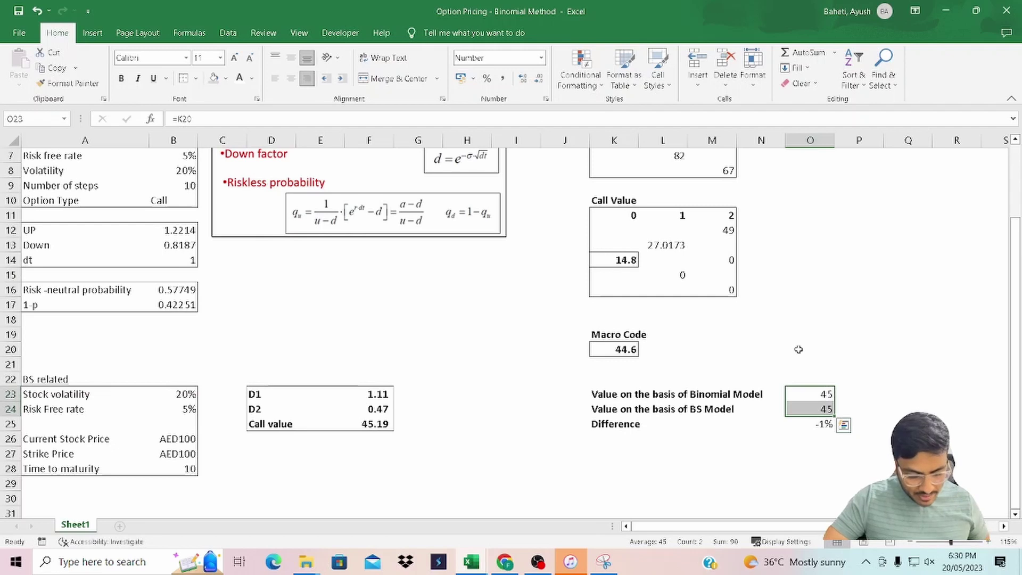
key(ctrl+b)
- Add an outline border around the binomial and BS model rows in K23:O24
key(Left)
key(Left)
key(Left)
key(Left)
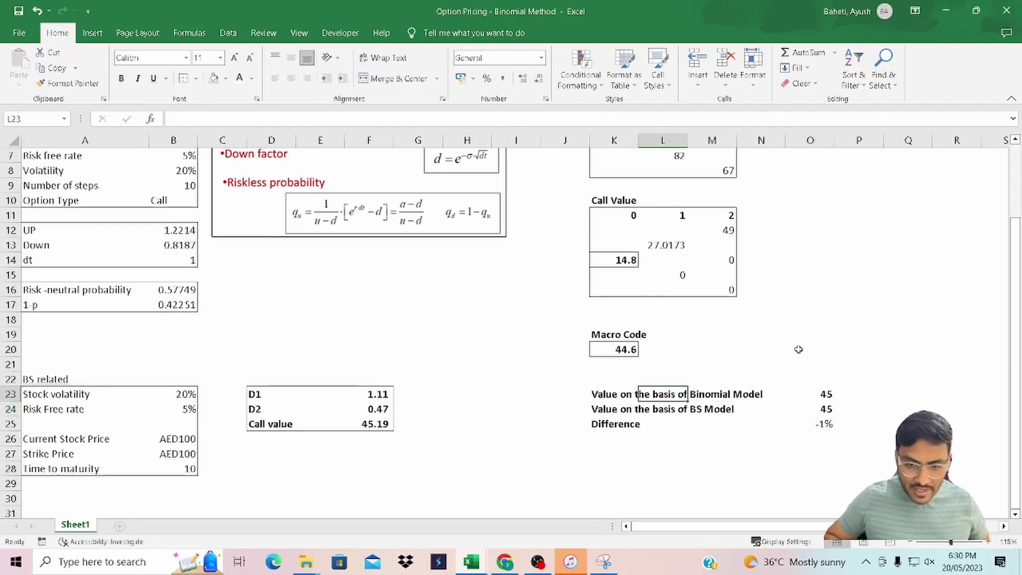
key(shift+Down)
key(shift+Right)
key(shift+Right)
key(shift+Right)
key(shift+Right)
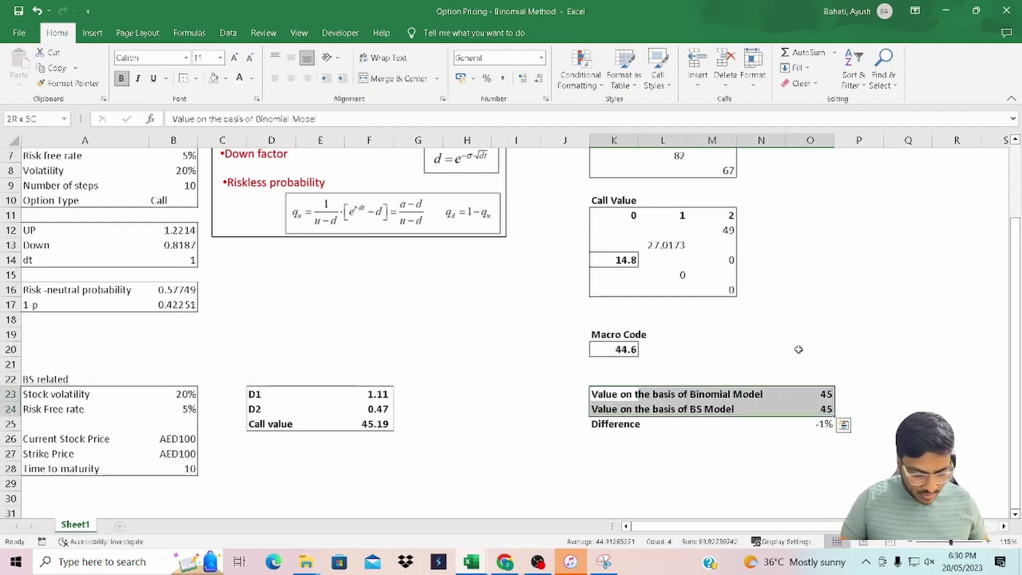
key(Right)
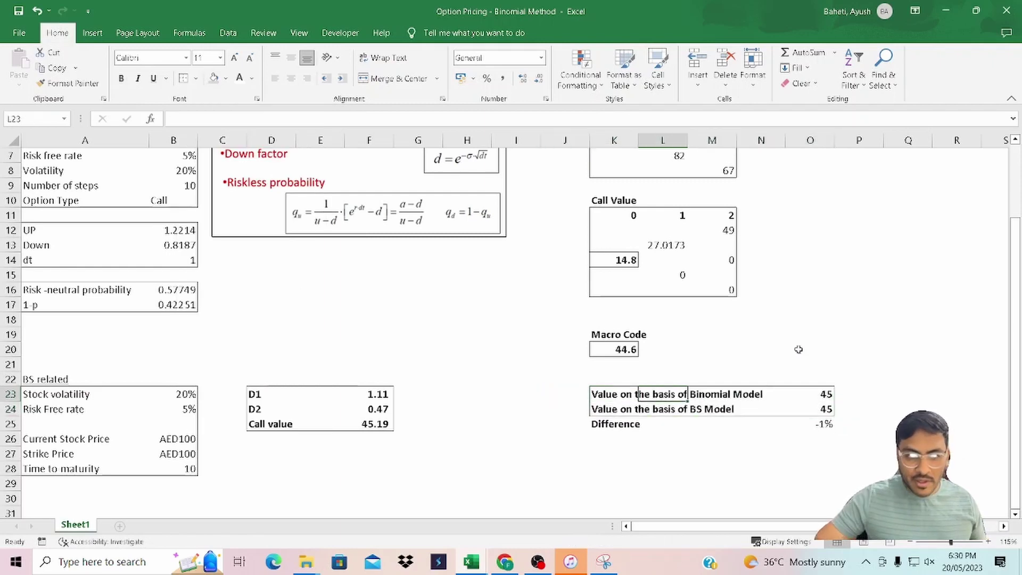
- Set the time to maturity in B6 and the number of steps in B9 to 2, and check the difference in O25
scroll(237, 261, up, 2)
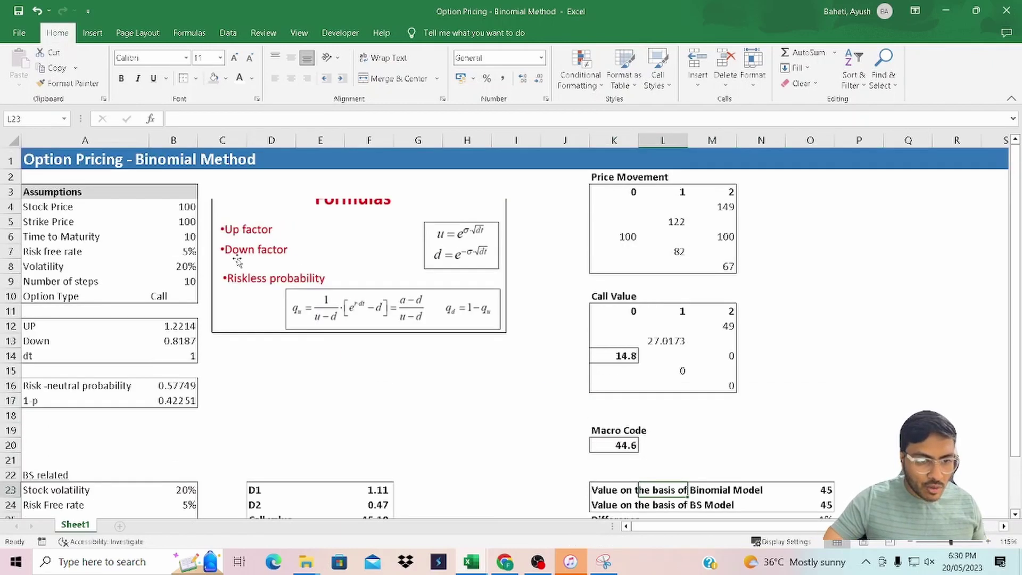
click(186, 239)
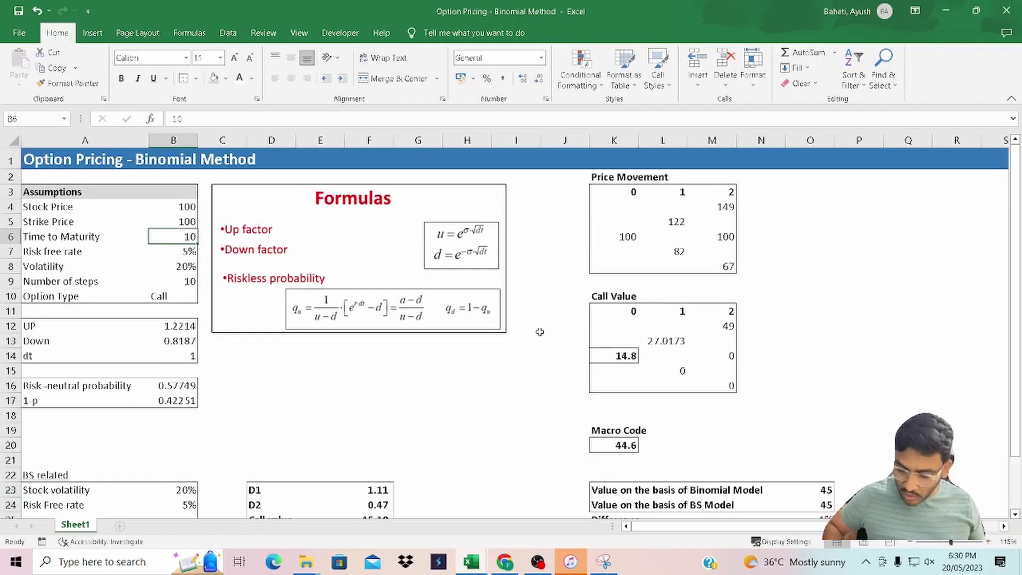
text(2)
key(Return)
key(Down)
key(Down)
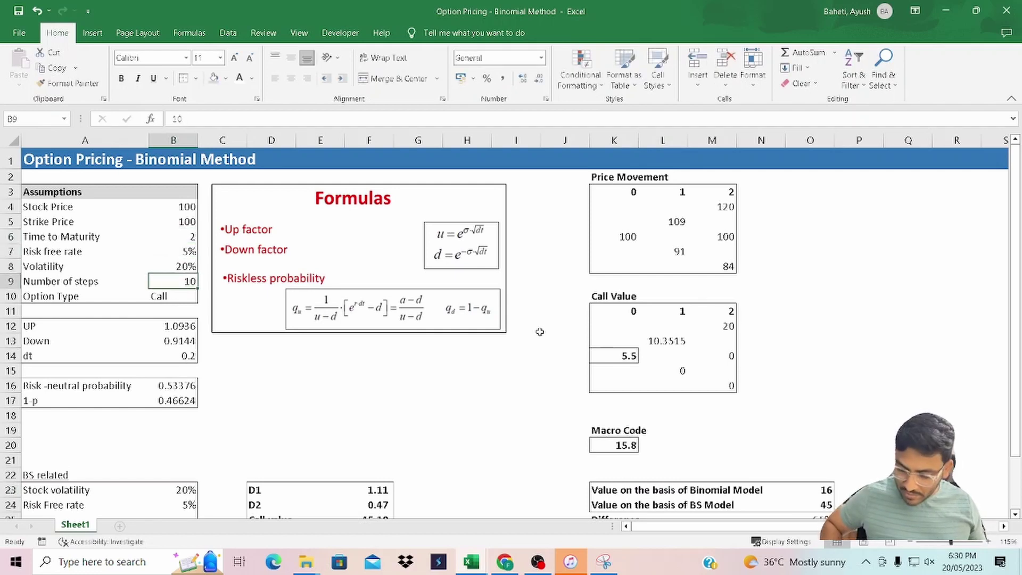
text(2)
key(Return)
scroll(482, 379, down, 4)
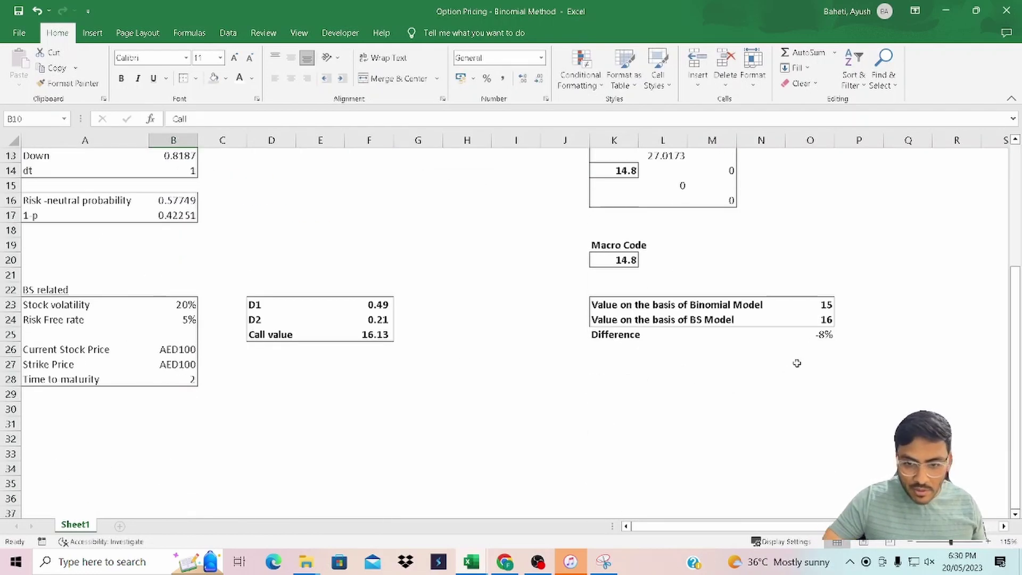
click(814, 334)
- Set both the time to maturity in B6 and the number of steps in B9 to 10
scroll(798, 341, up, 4)
click(183, 276)
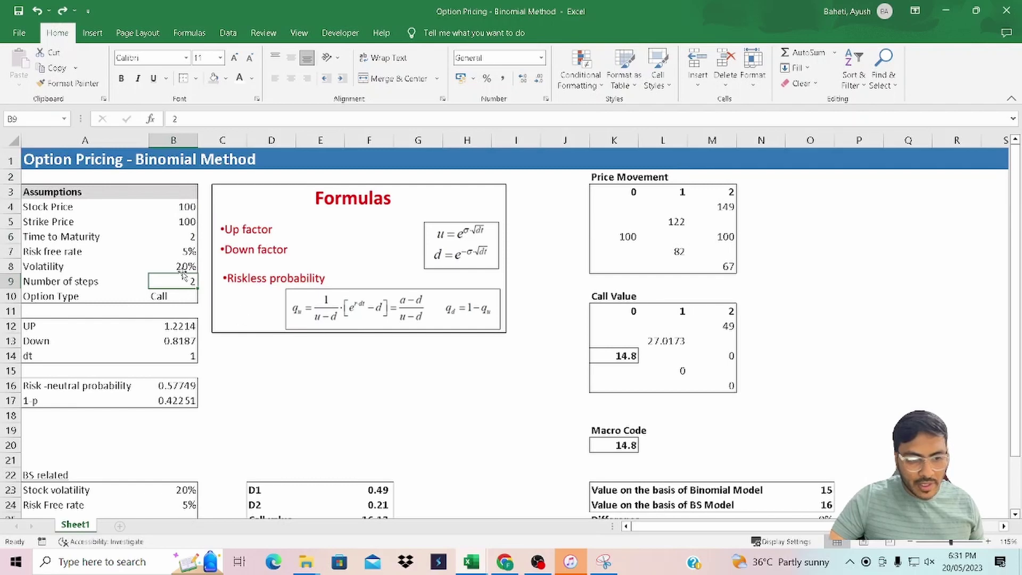
key(Up)
key(Up)
key(Up)
text(10)
key(Return)
key(Down)
key(Down)
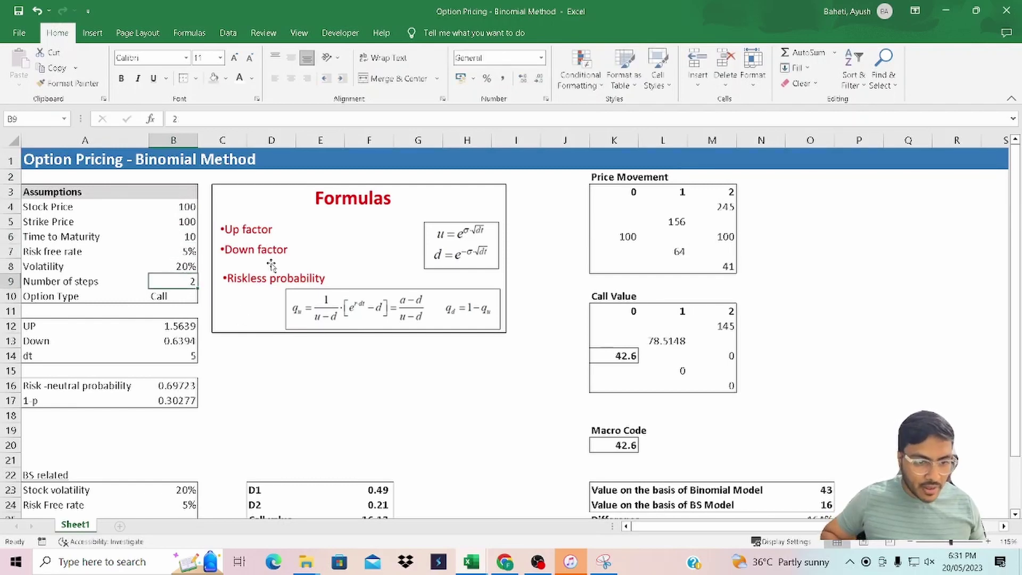
text(10)
key(Return)
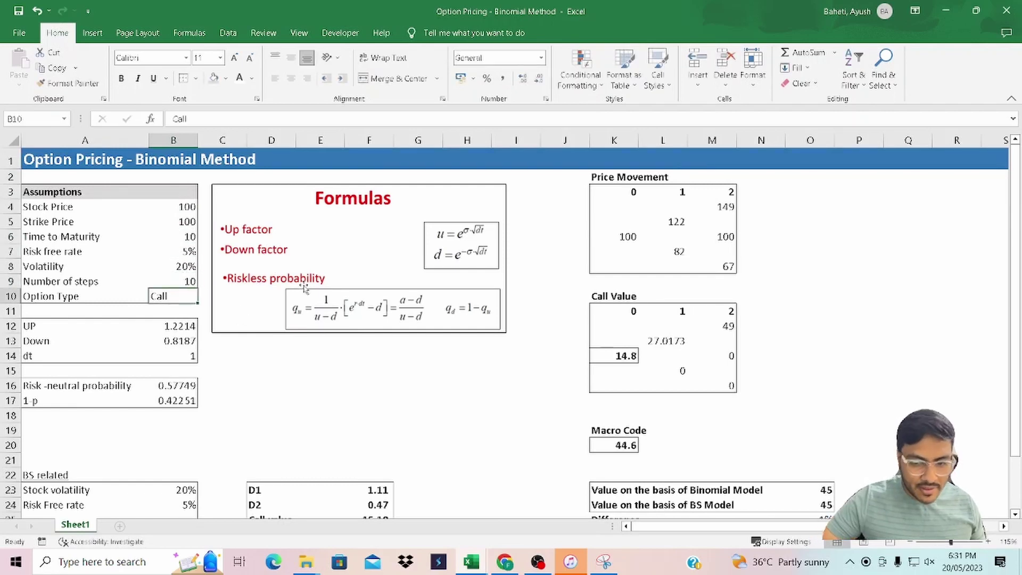
- Show the percentage difference in O25 with one decimal place
scroll(311, 302, down, 2)
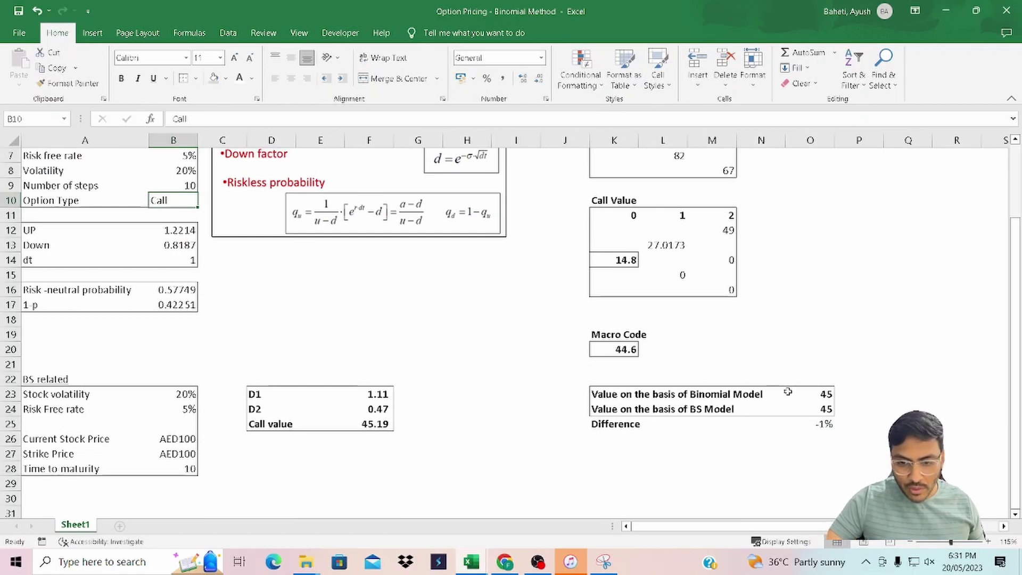
scroll(787, 387, up, 1)
click(822, 468)
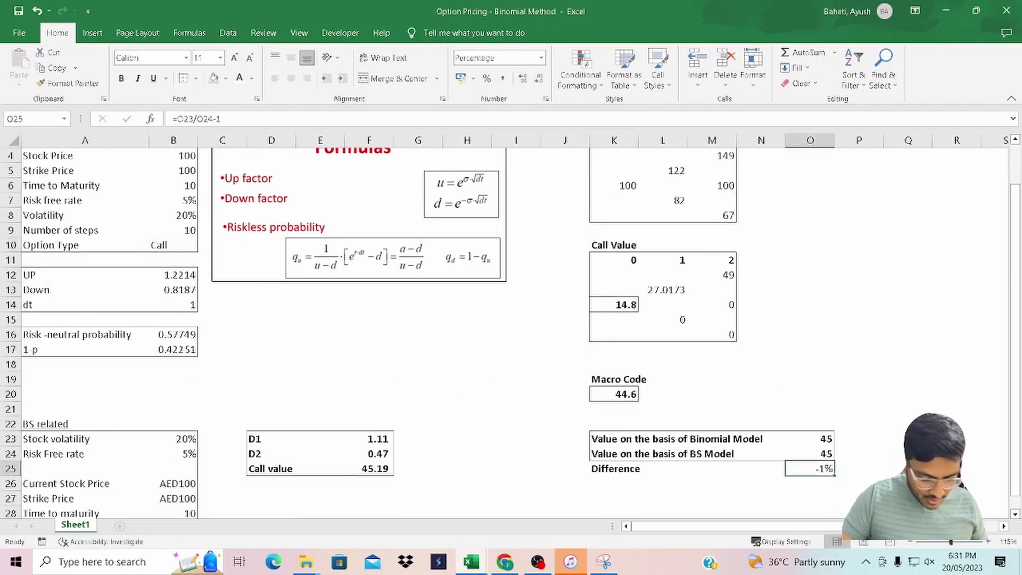
key(alt)
key(alt)
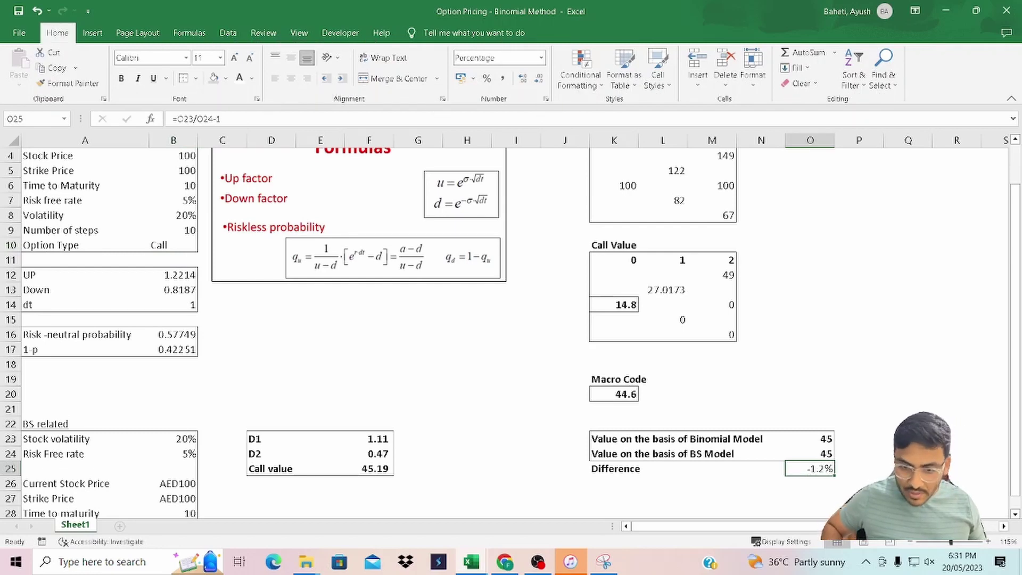
key(ctrl+z)
- Set the time to maturity in B6 and the number of steps in B9 to 20, and check the difference in O25
click(190, 237)
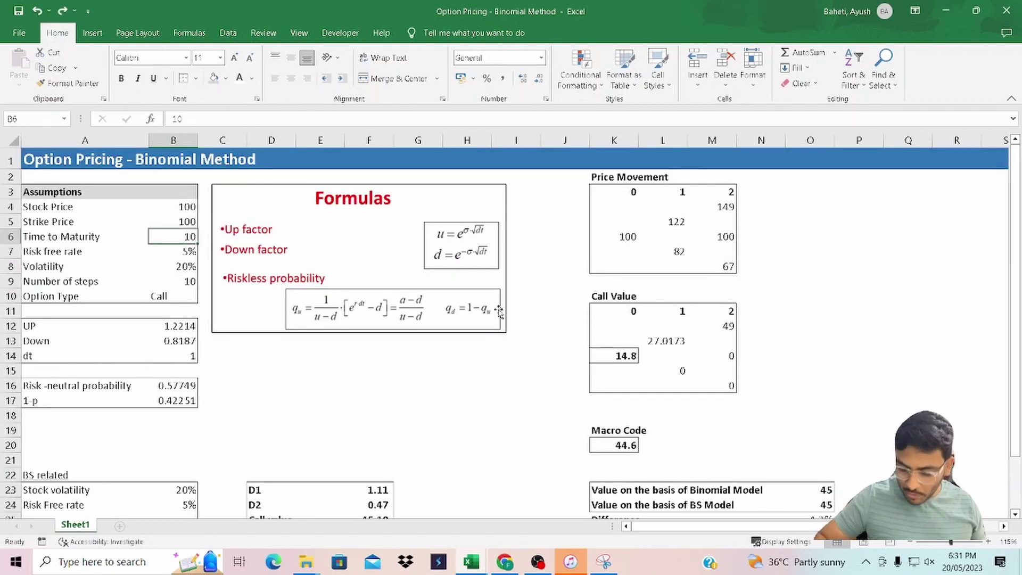
text(20)
key(Return)
key(Return)
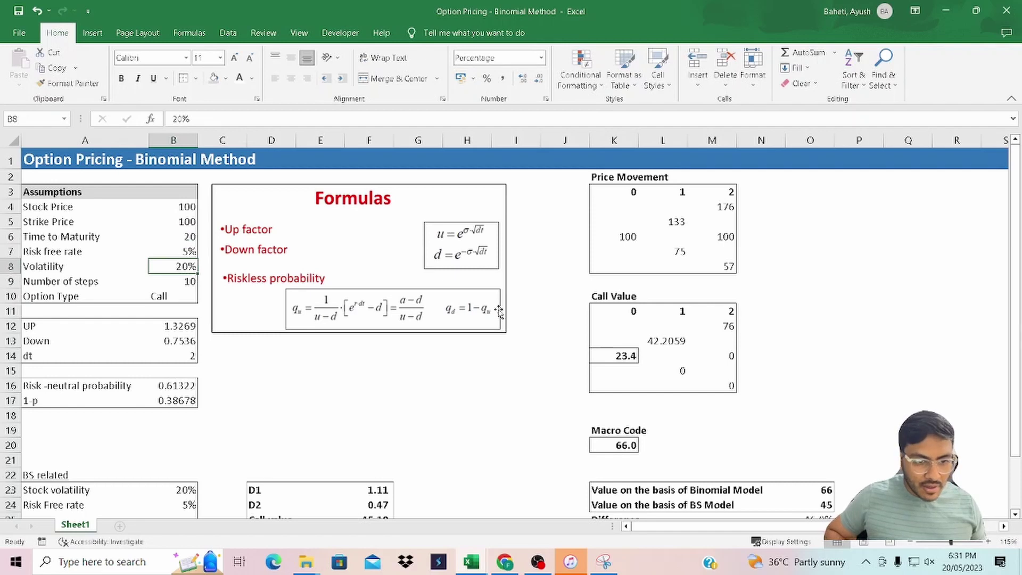
key(Return)
text(20)
key(Return)
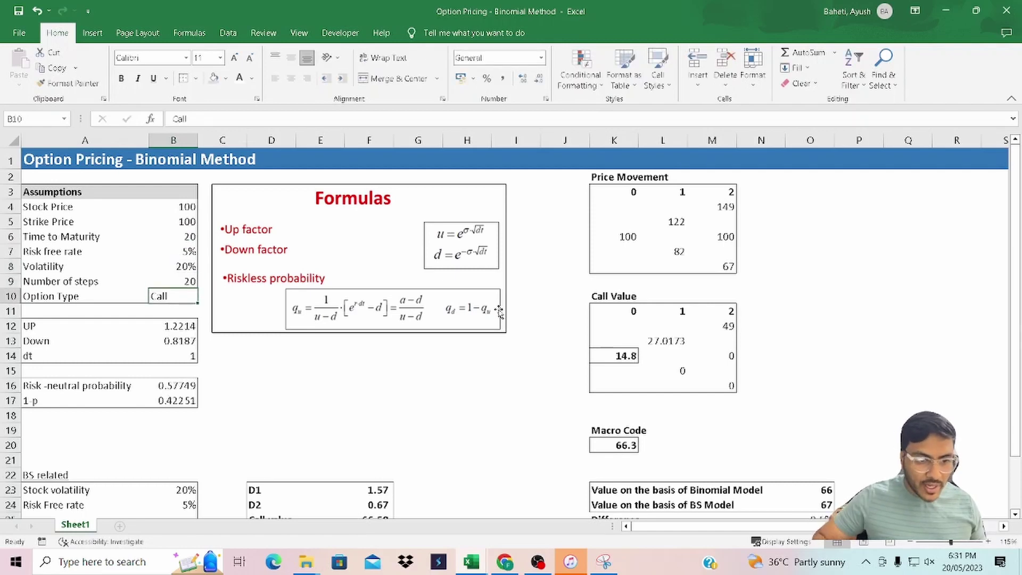
scroll(499, 312, down, 3)
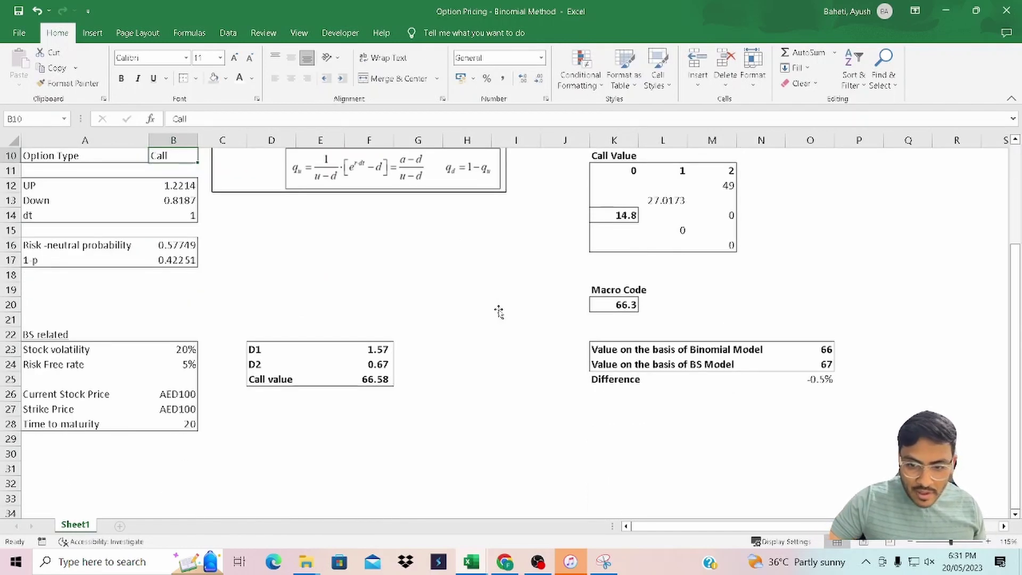
click(816, 387)
scroll(820, 416, up, 1)
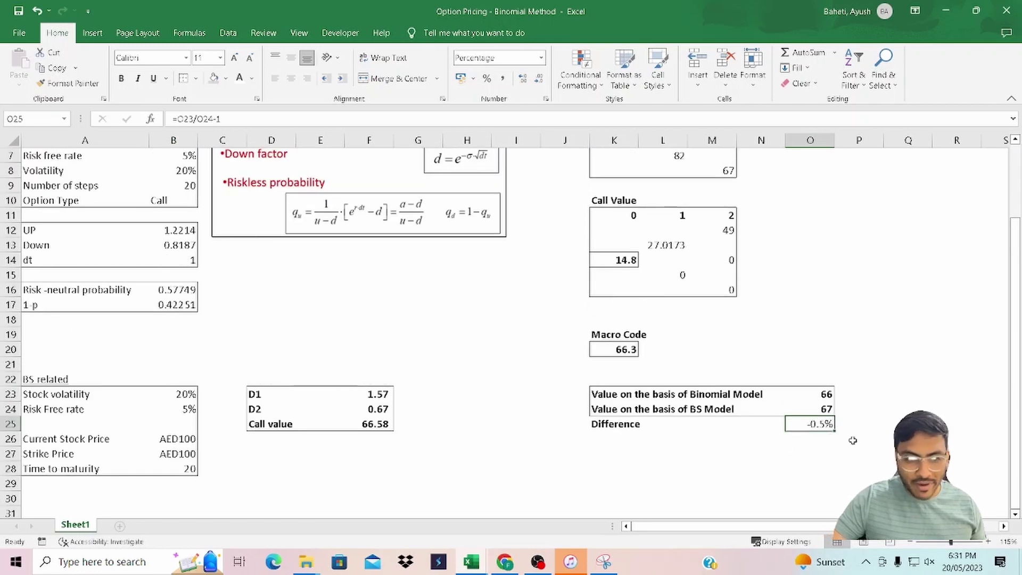
- Set the number of steps in B9 and the time to maturity in B6 to 30, and check the difference in O25
scroll(292, 367, up, 2)
click(187, 279)
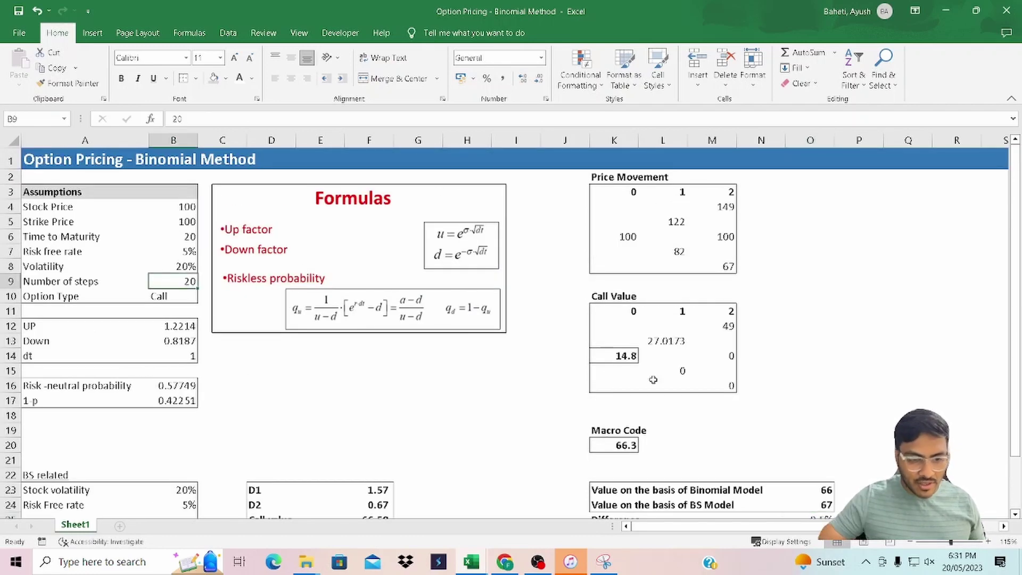
text(30)
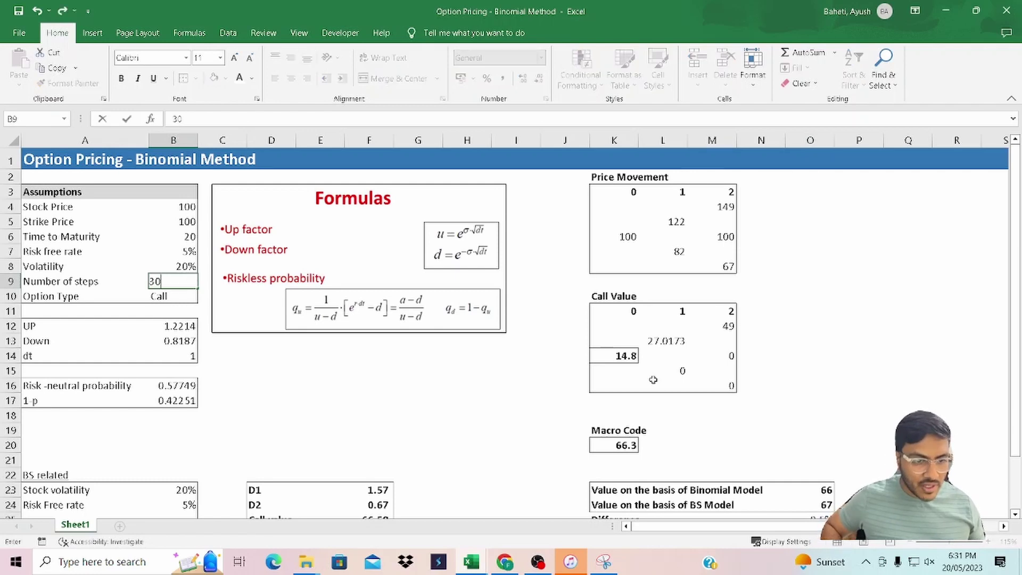
key(Up)
key(Up)
key(Up)
text(30)
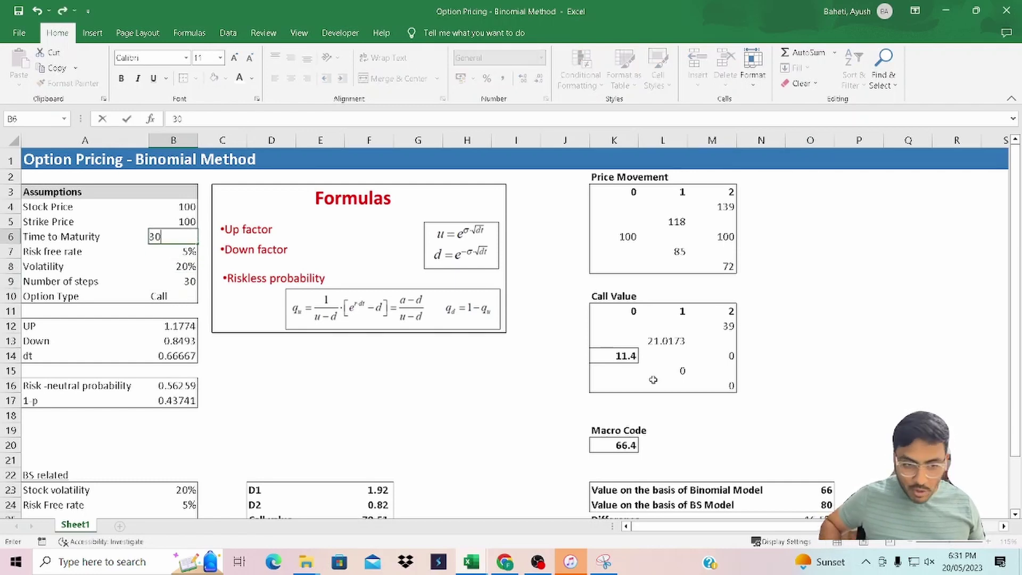
key(Return)
scroll(651, 417, down, 3)
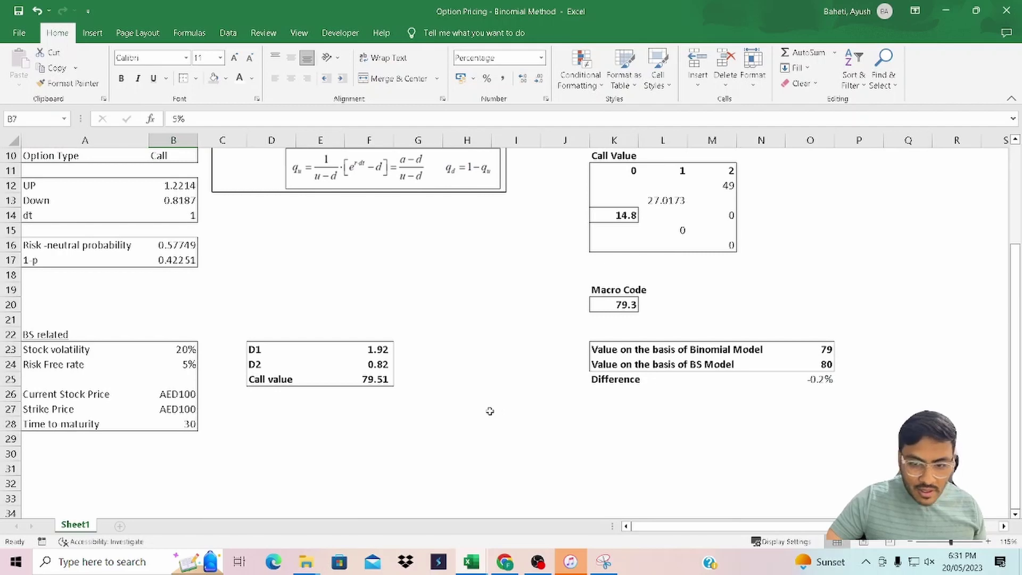
click(820, 379)
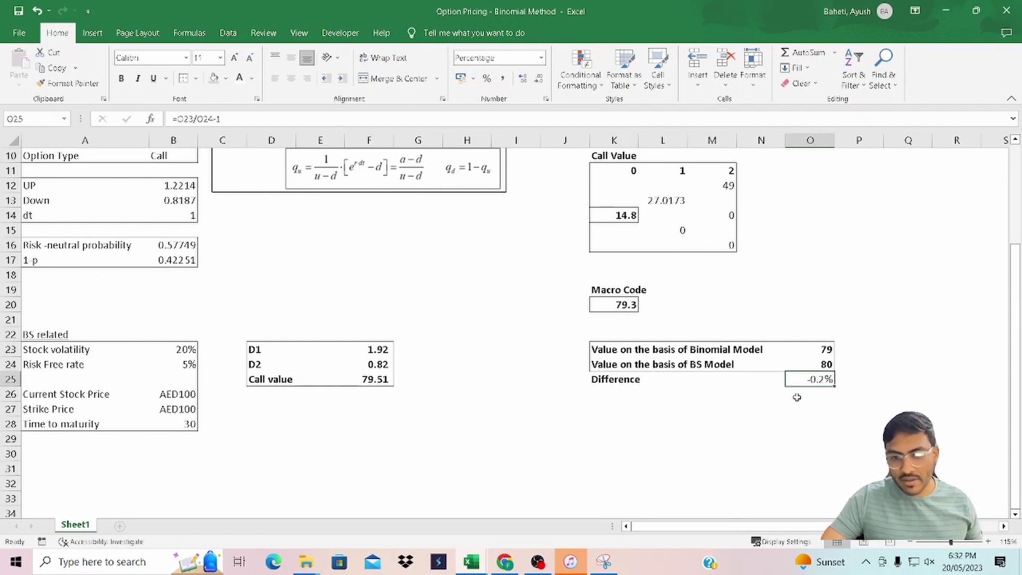
scroll(836, 388, up, 3)
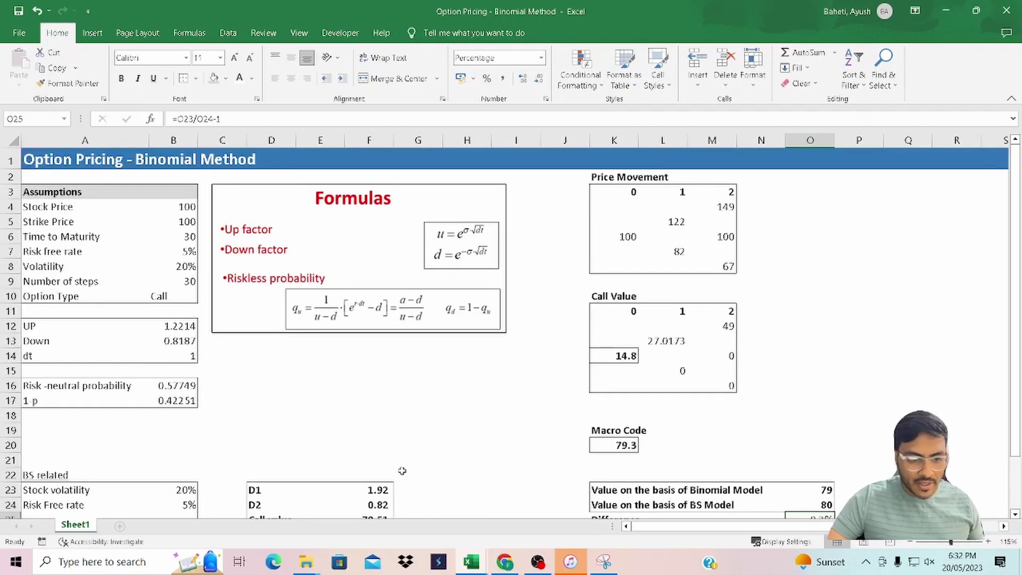
scroll(436, 436, down, 3)
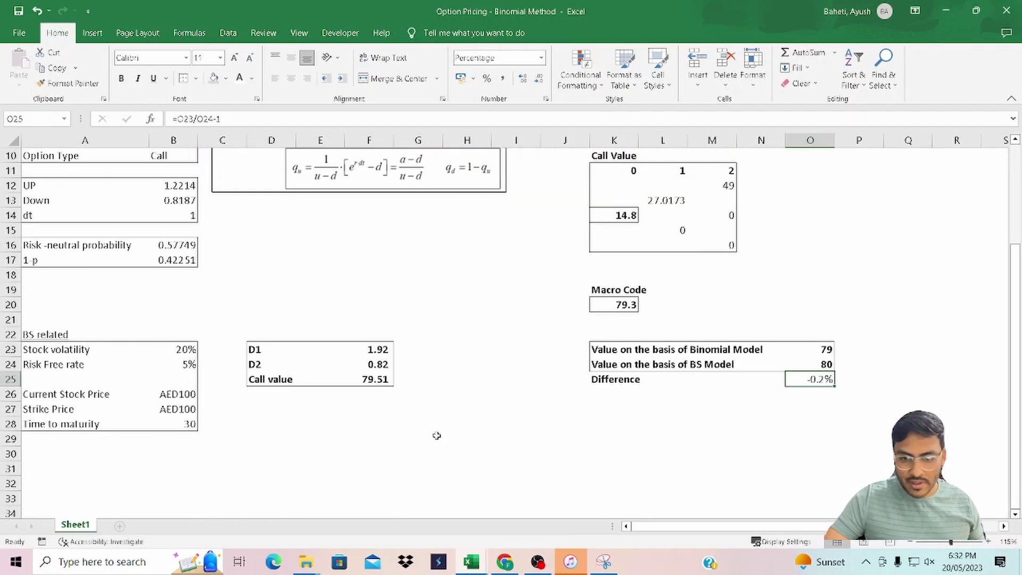
scroll(437, 436, up, 3)
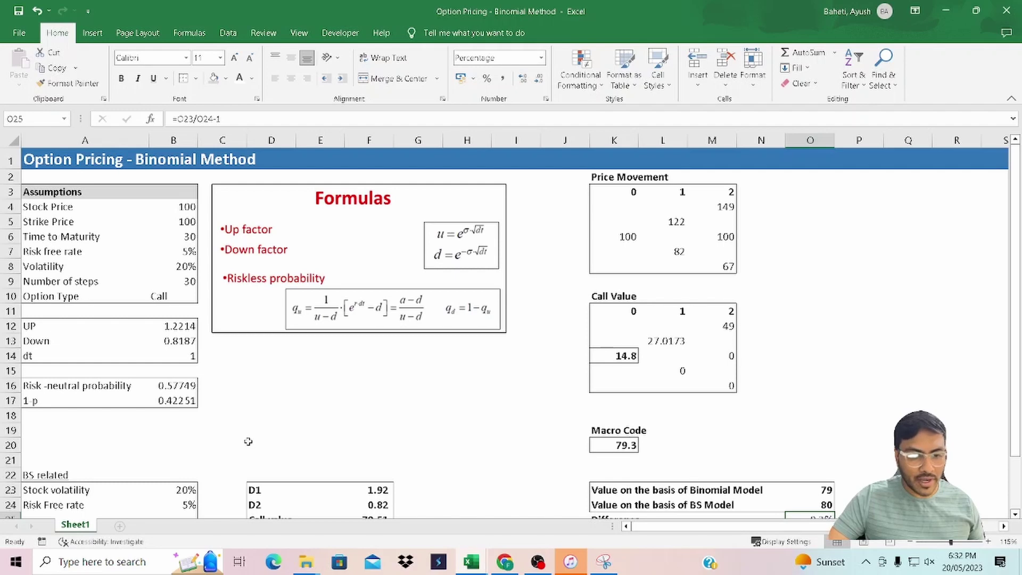
scroll(239, 391, down, 3)
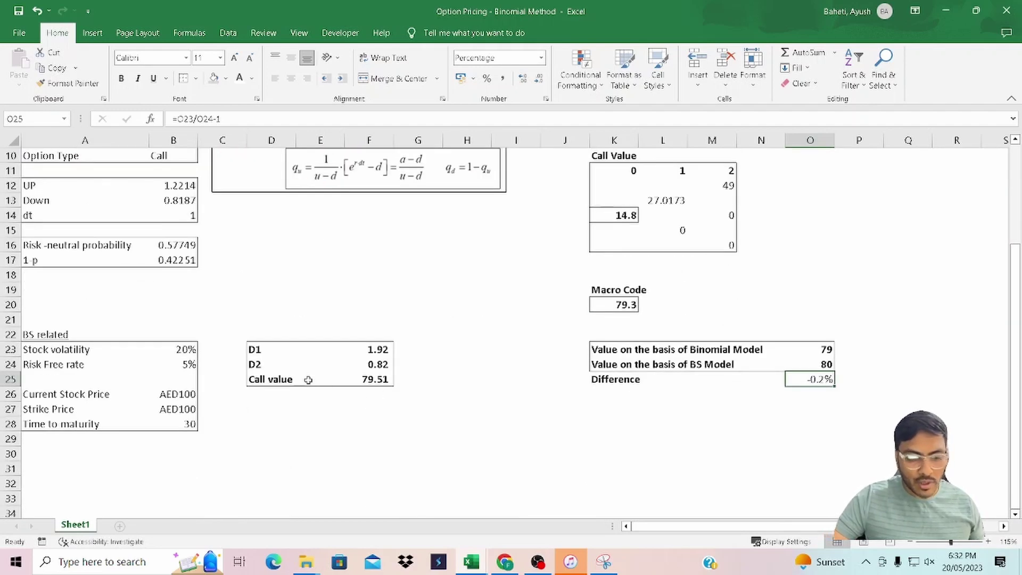
scroll(308, 379, up, 3)
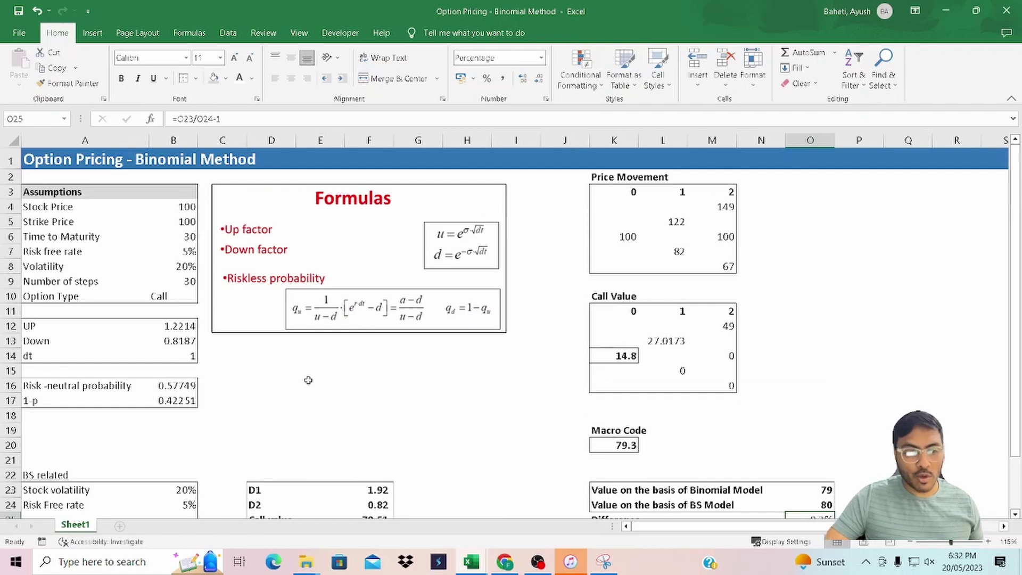